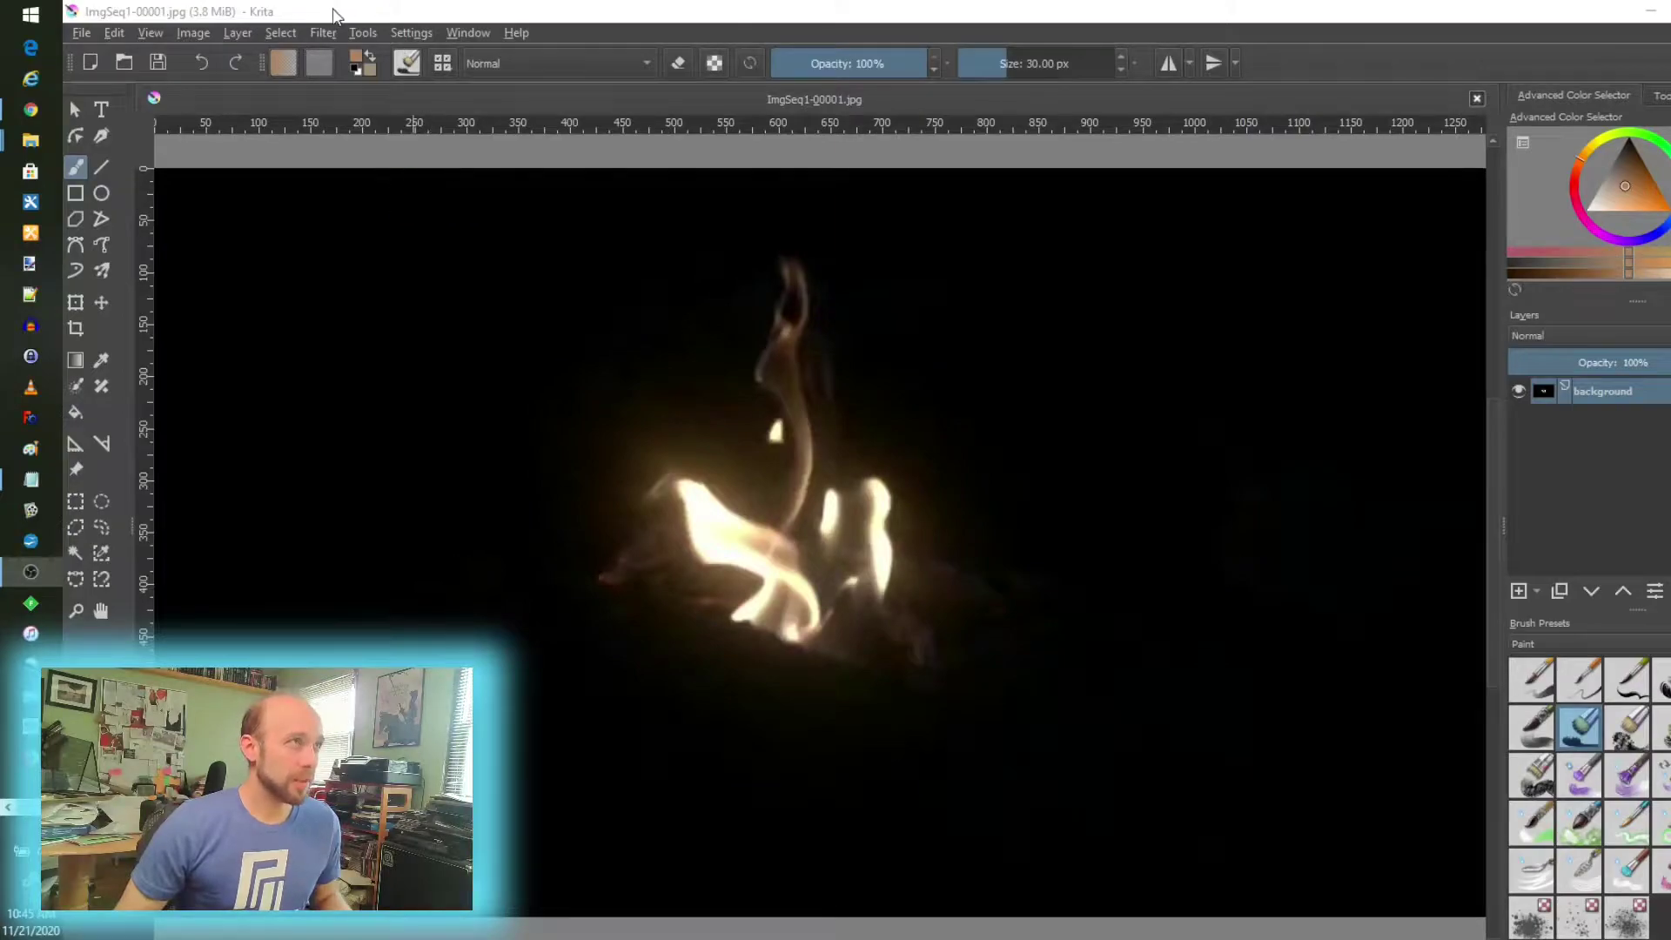
- Bring the Krita window showing the flame photo ImgSeq1-00001.jpg to the front
left_click(335, 15)
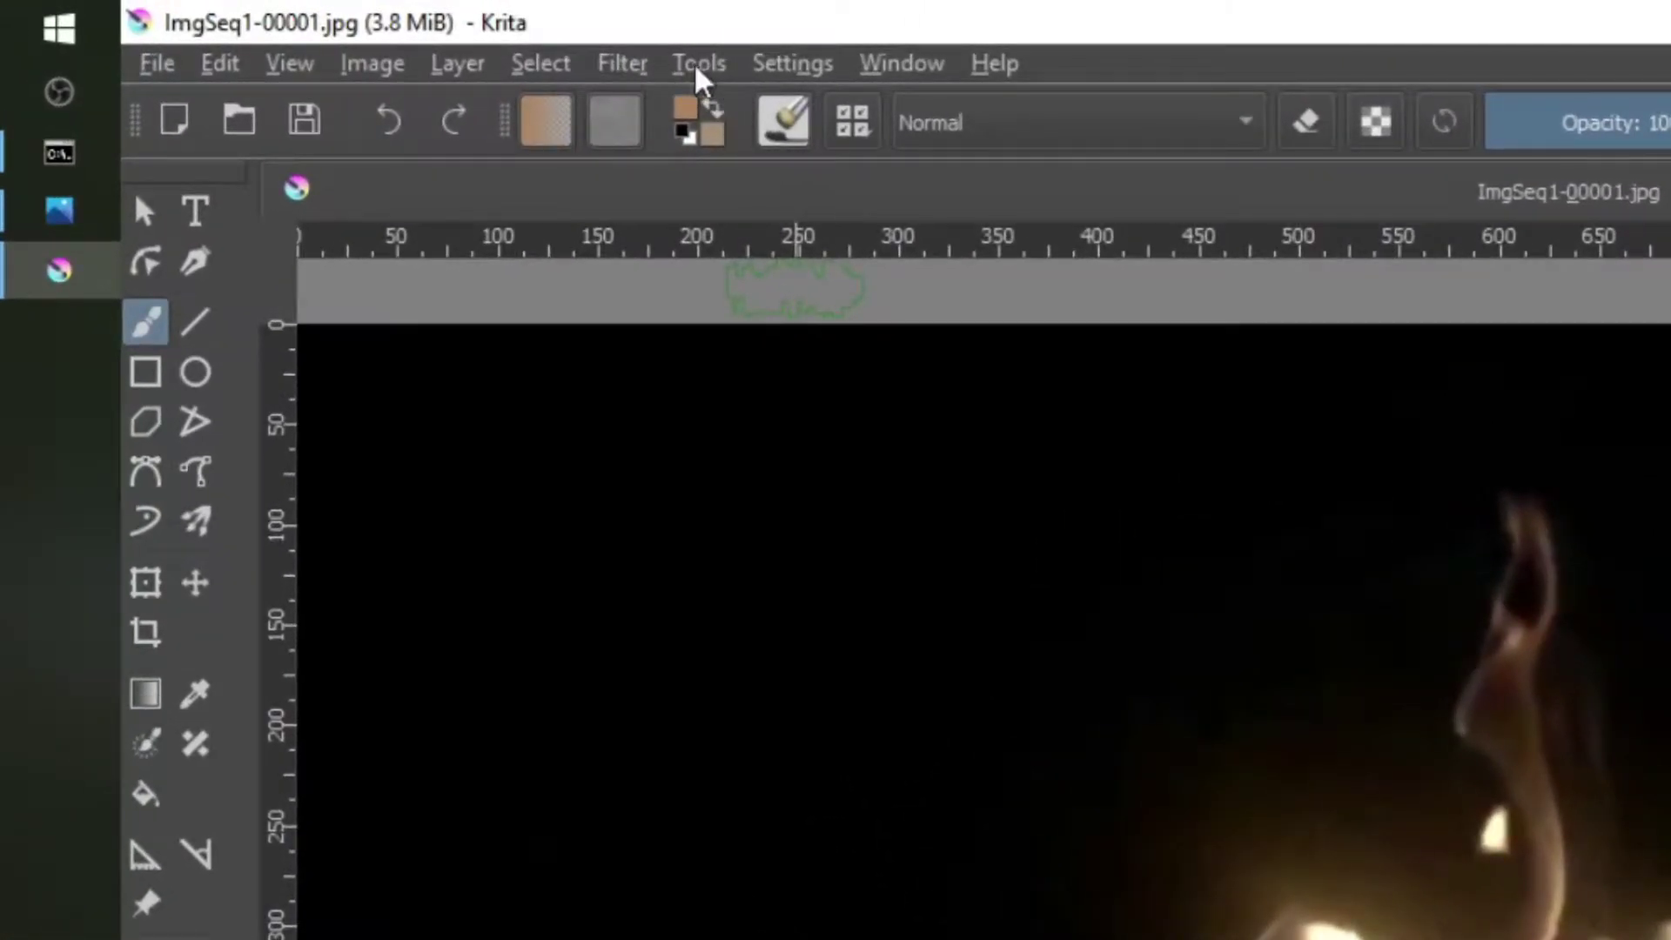
left_click(822, 70)
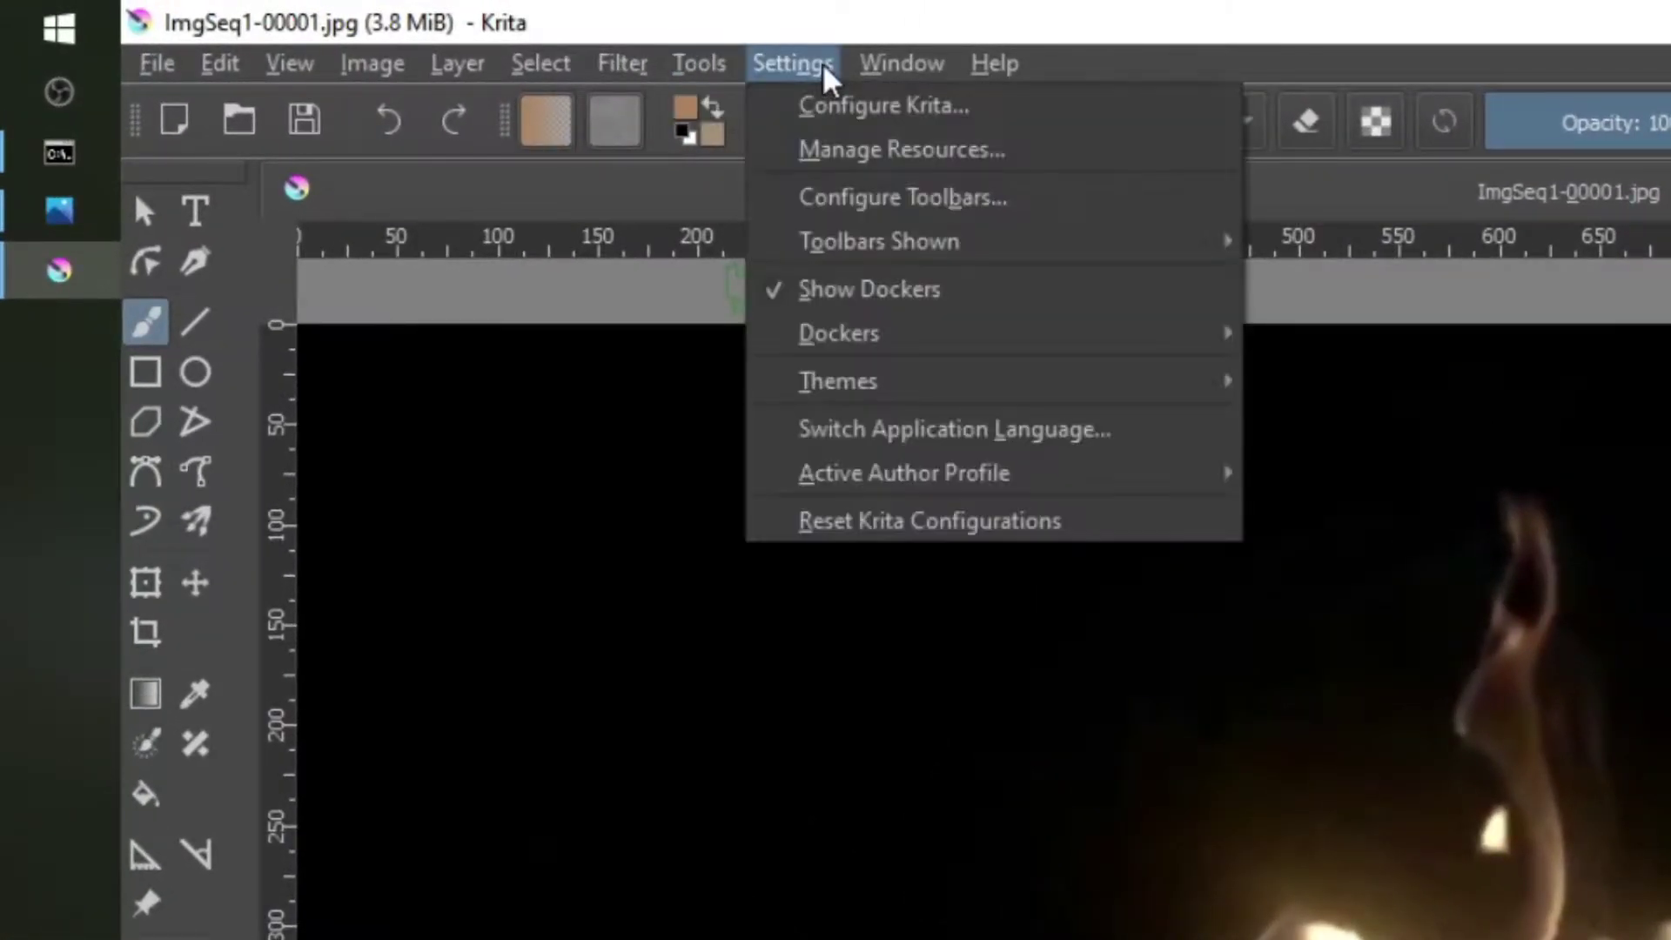
left_click(840, 106)
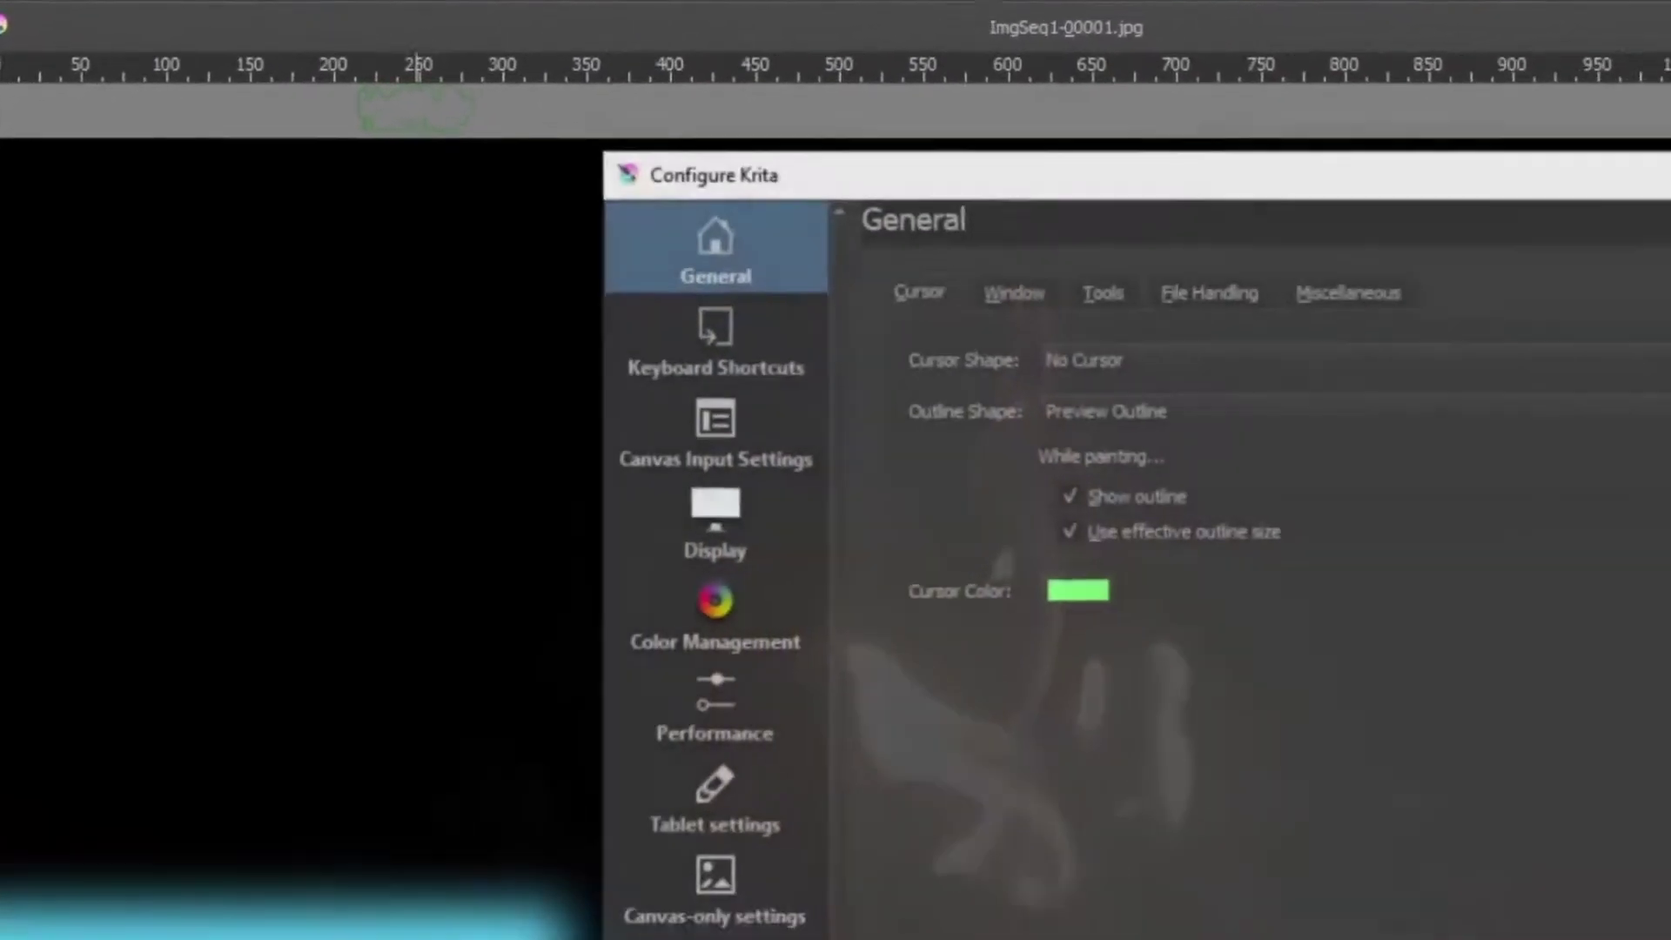
scroll(477, 835, "down", 2)
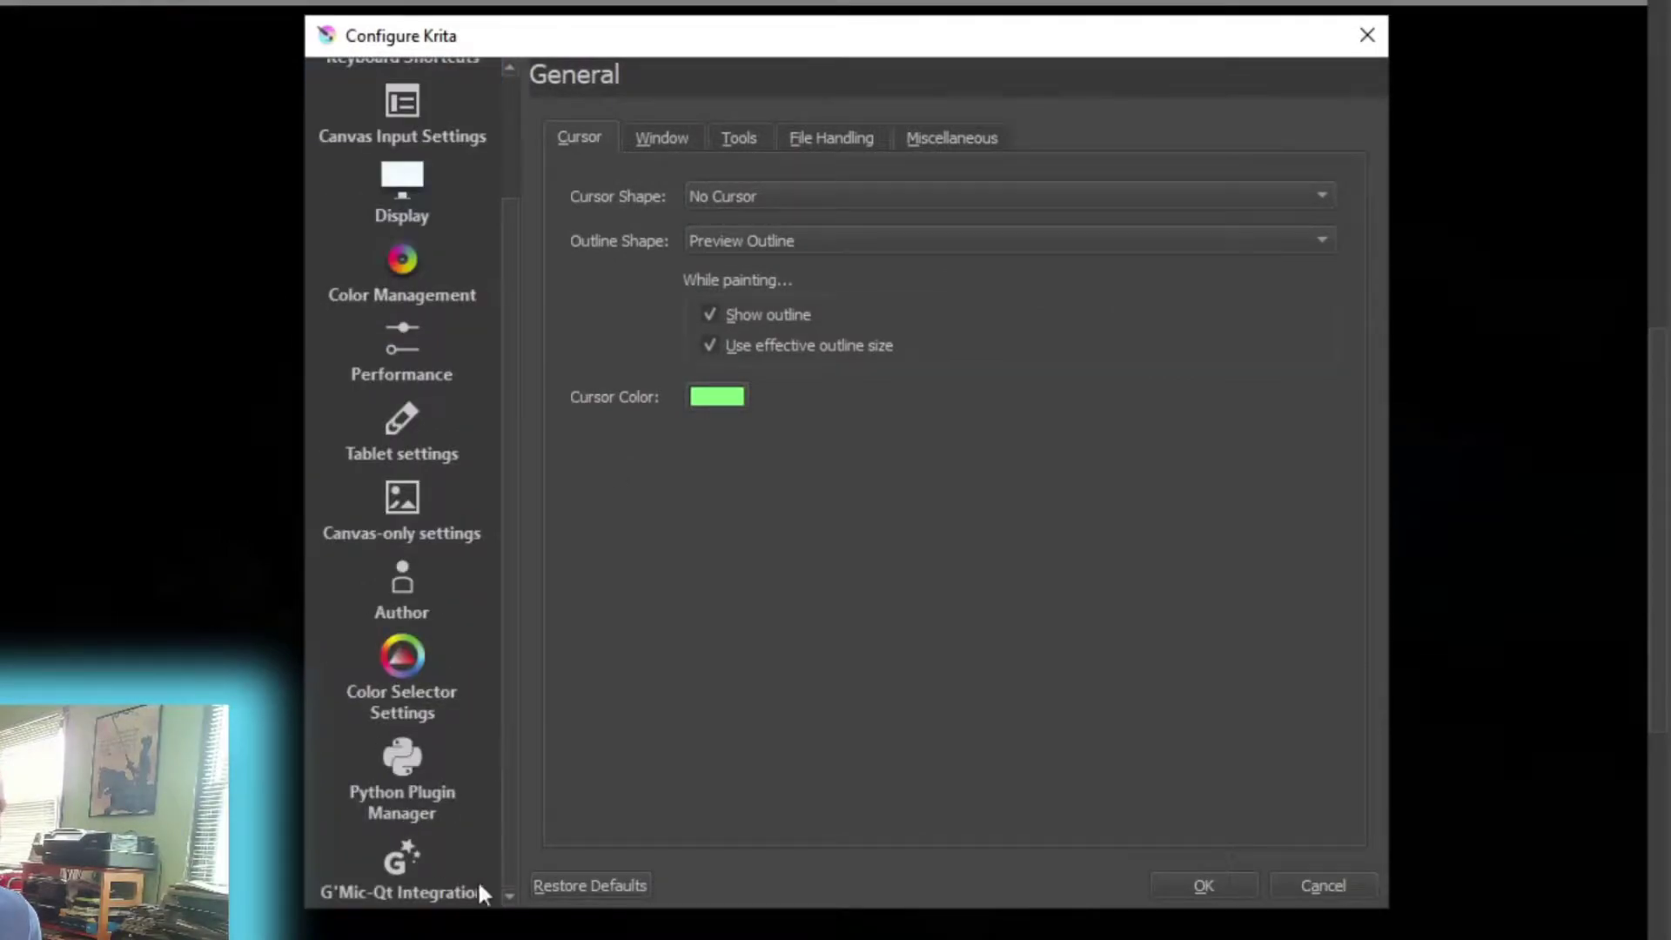
left_click(402, 862)
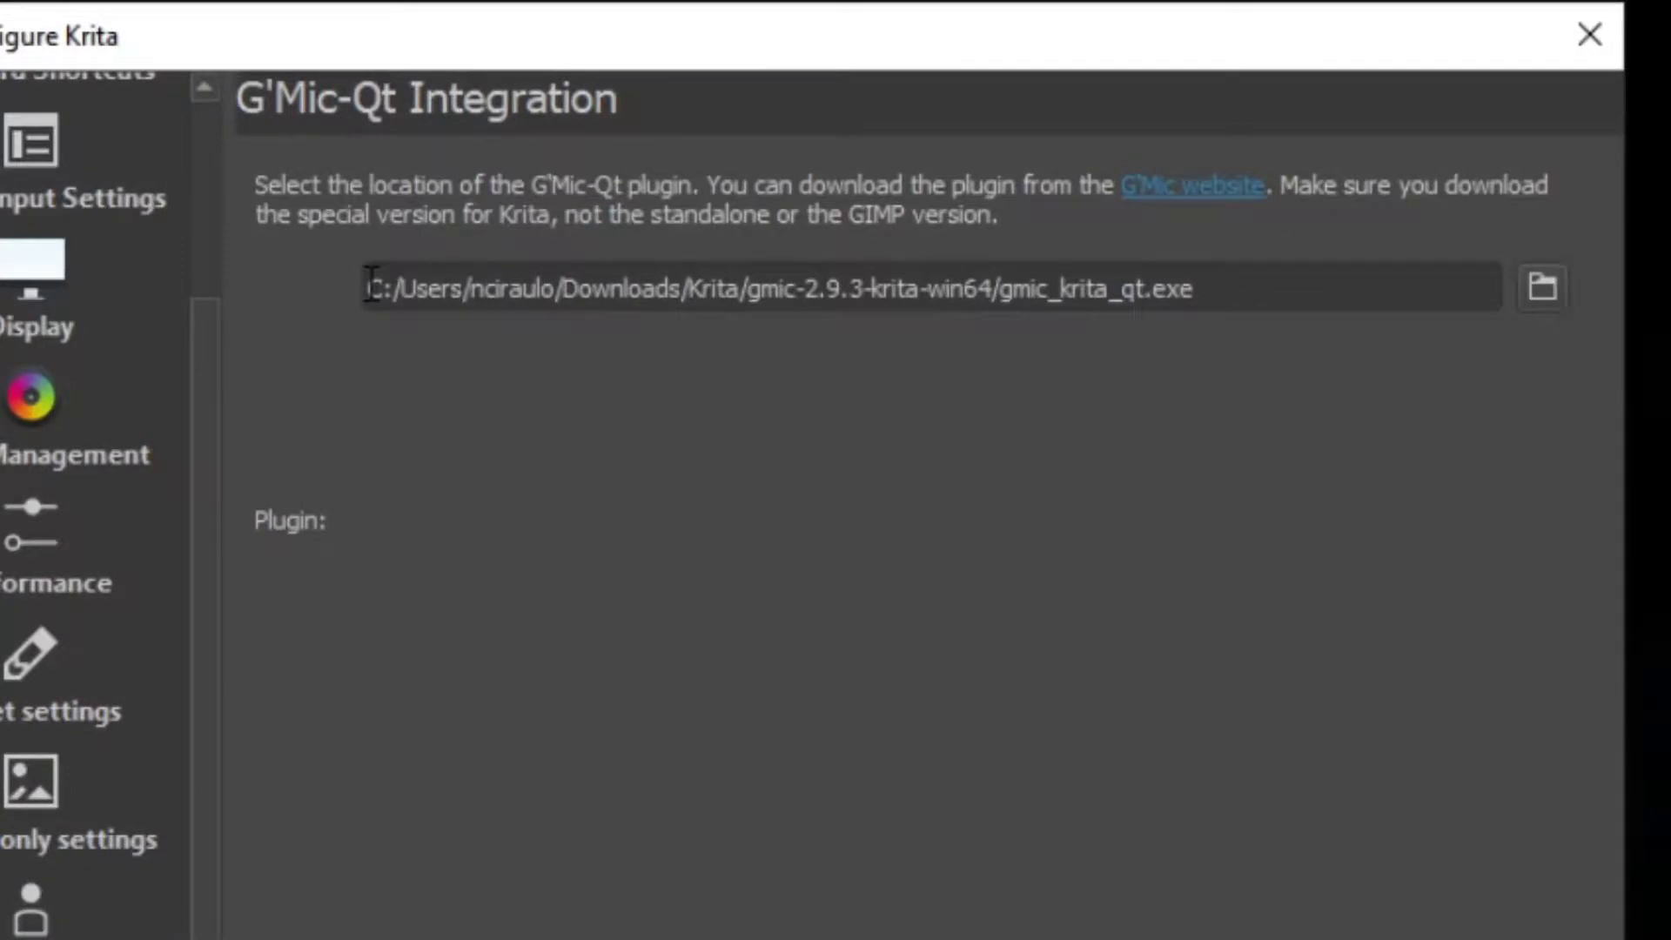
left_click_drag(611, 188, 1177, 188)
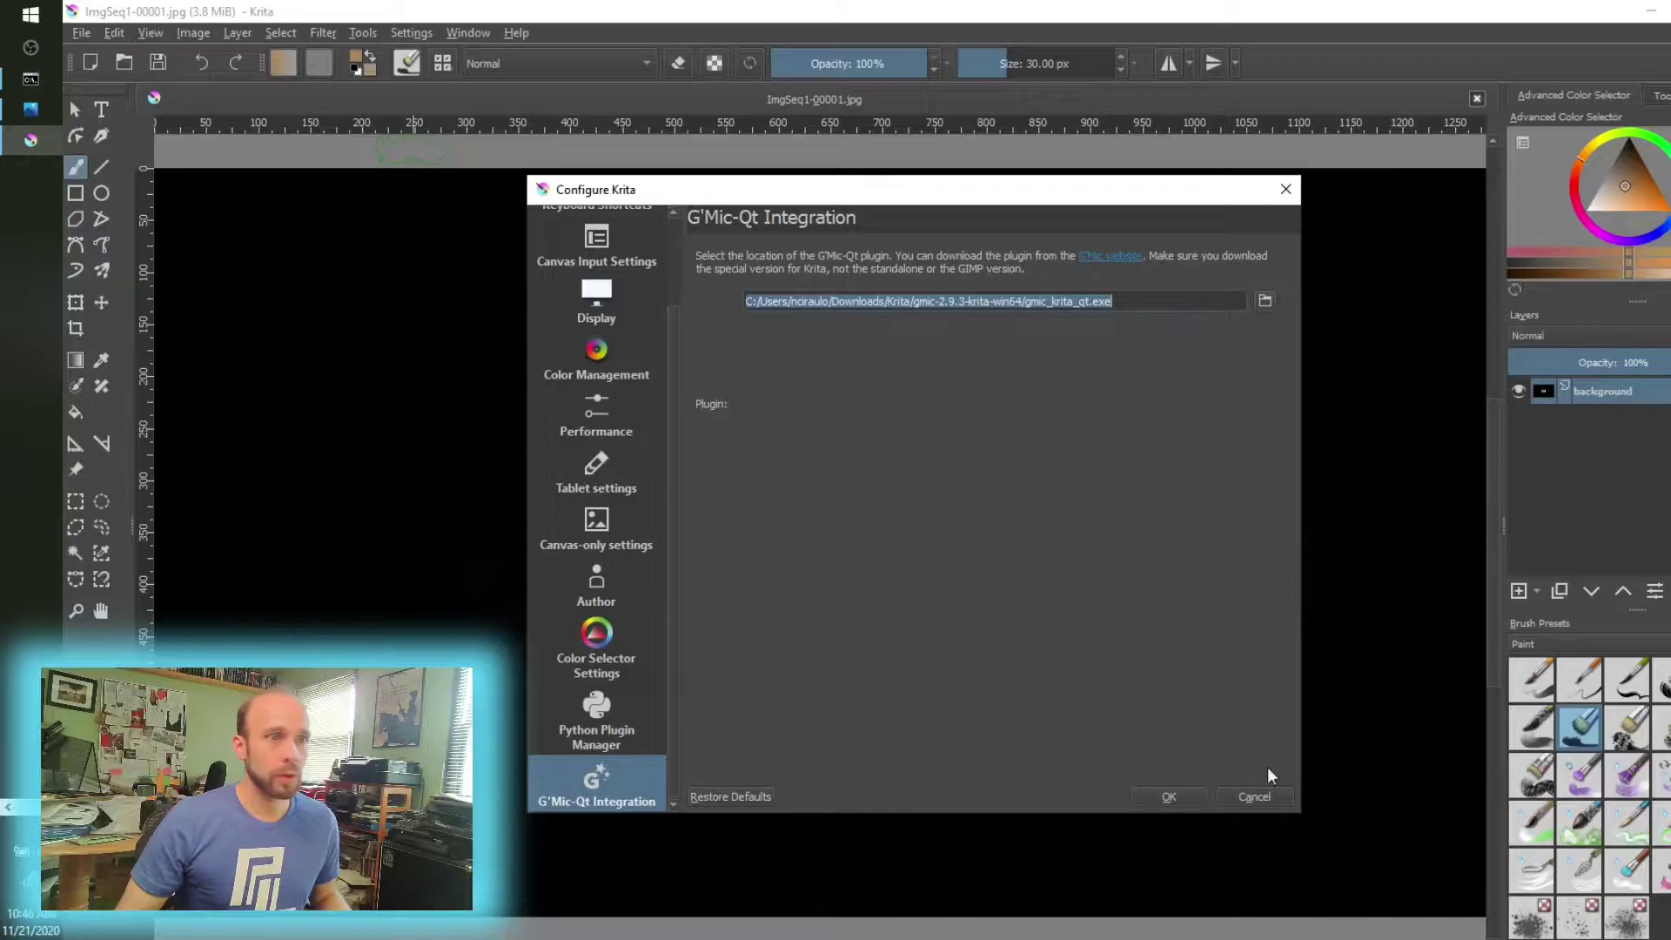
- Close the configuration without saving and start G'MIC-Qt from the Filter menu on the flame image
left_click(1255, 796)
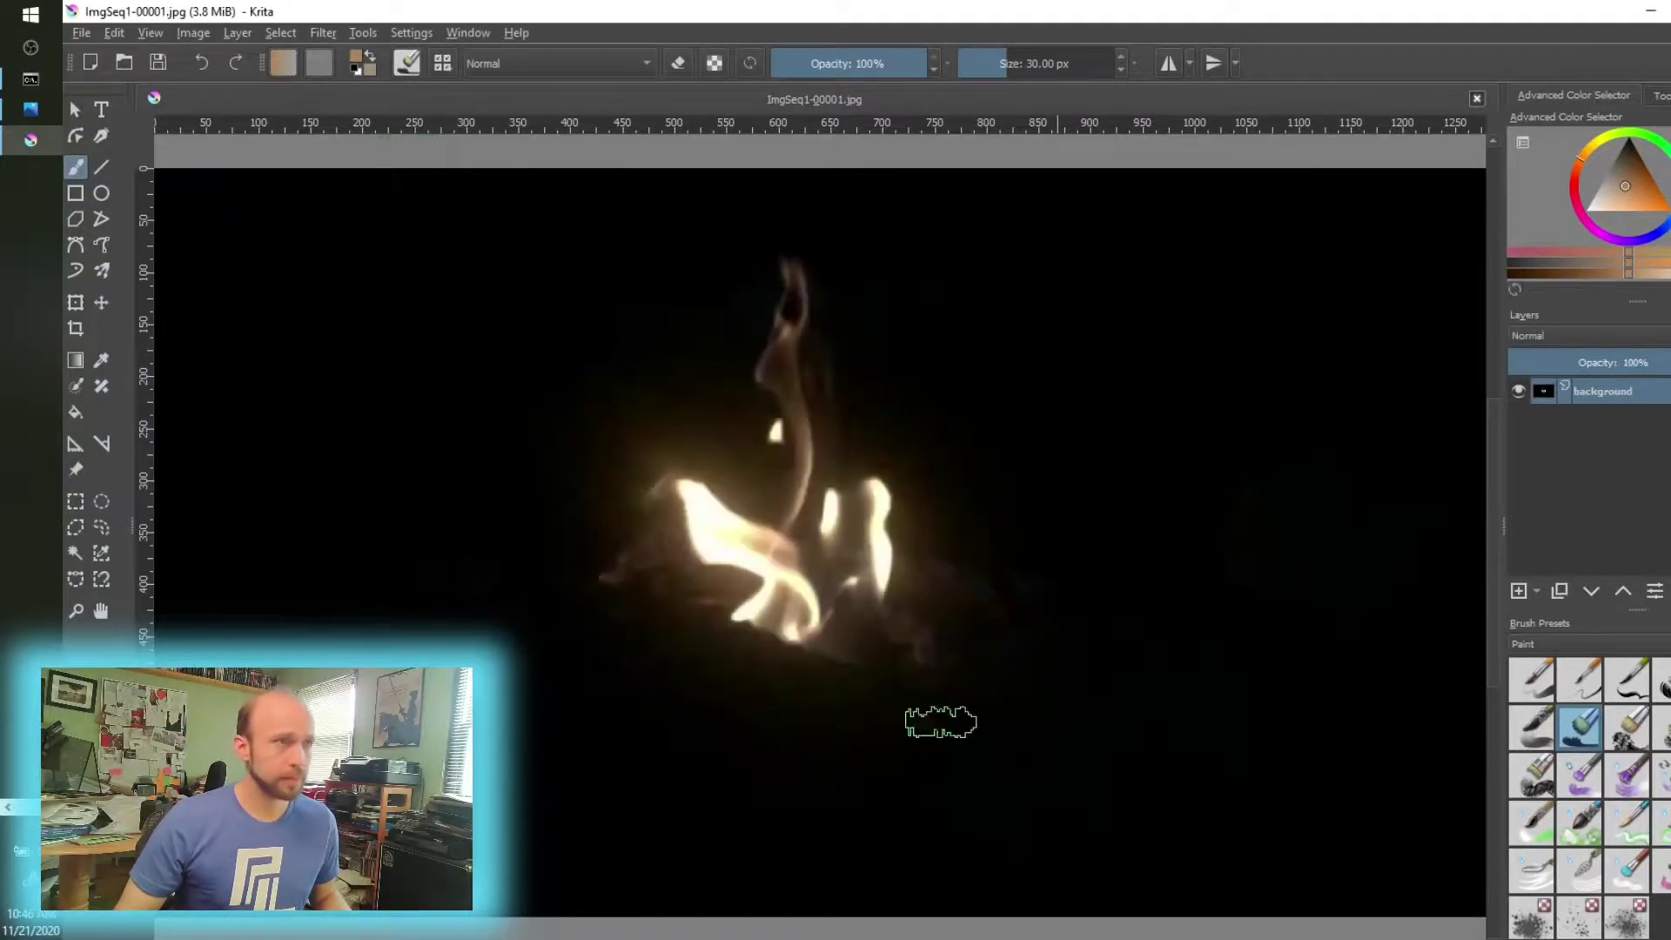
left_click(363, 34)
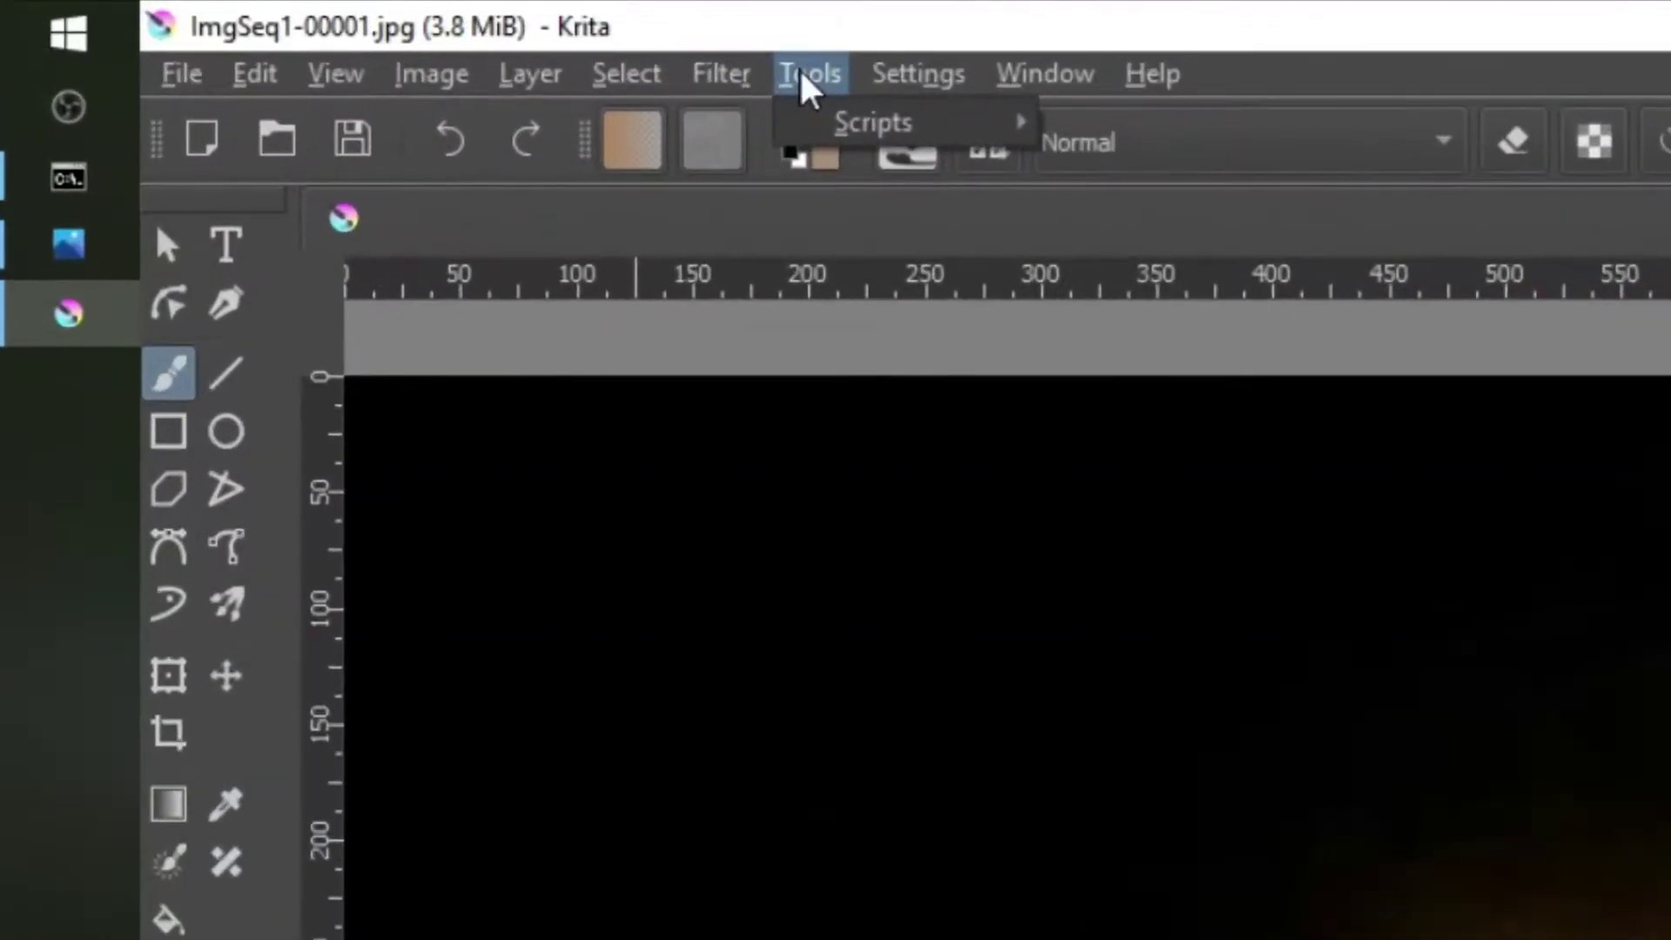
mouse_move(324, 36)
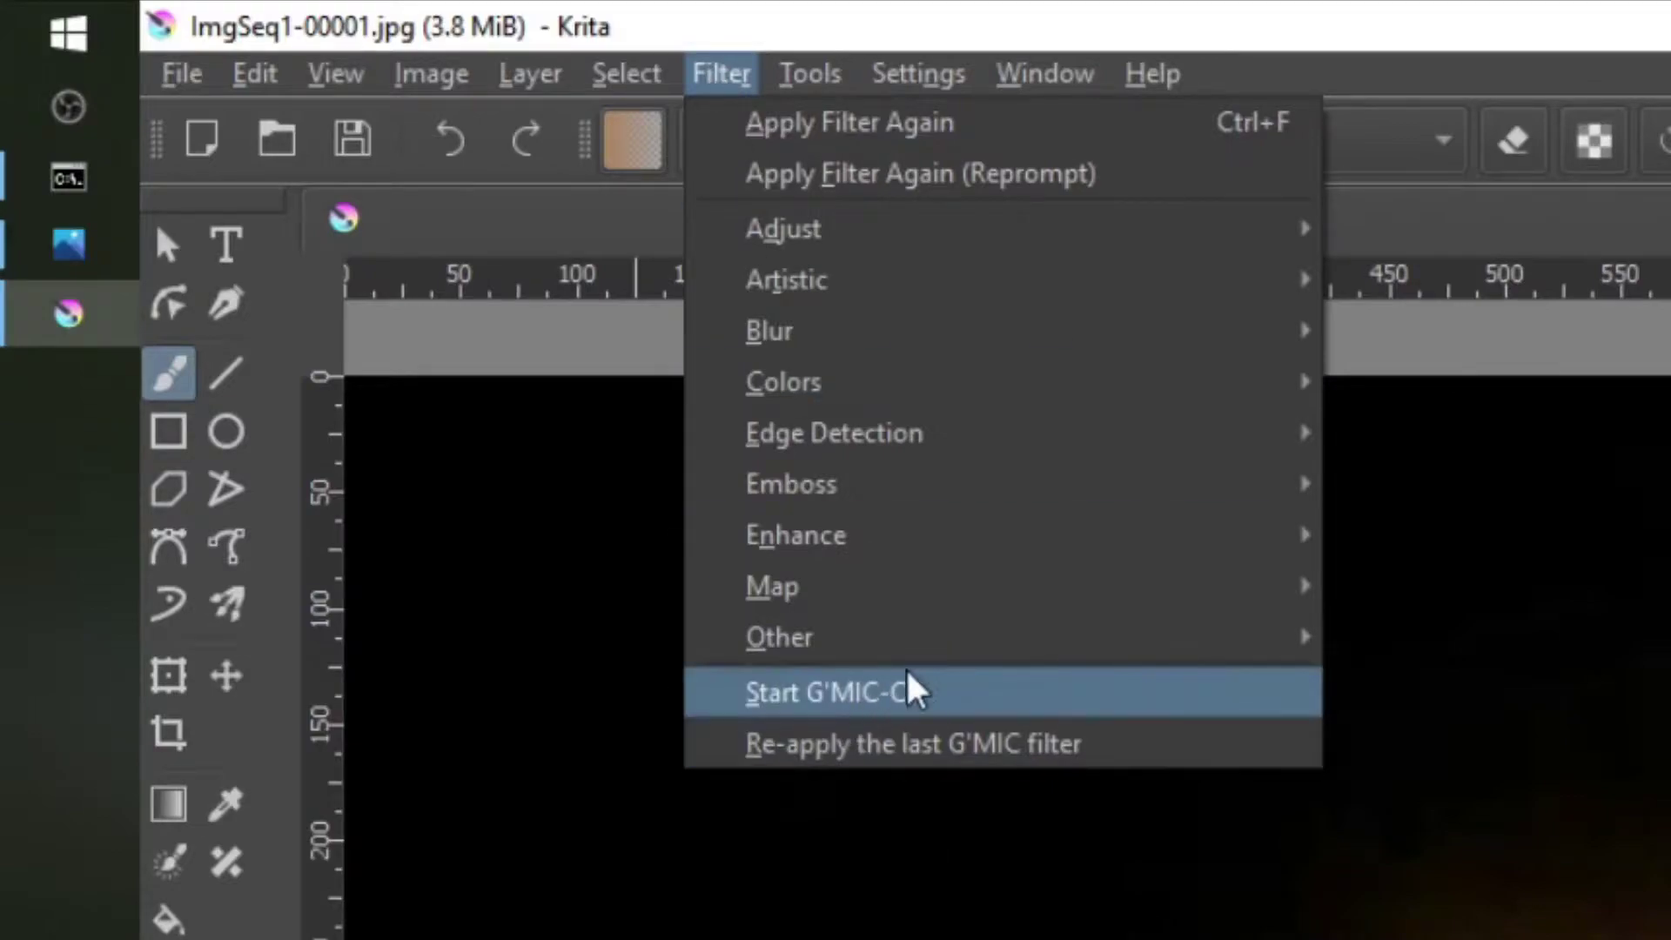
left_click(906, 687)
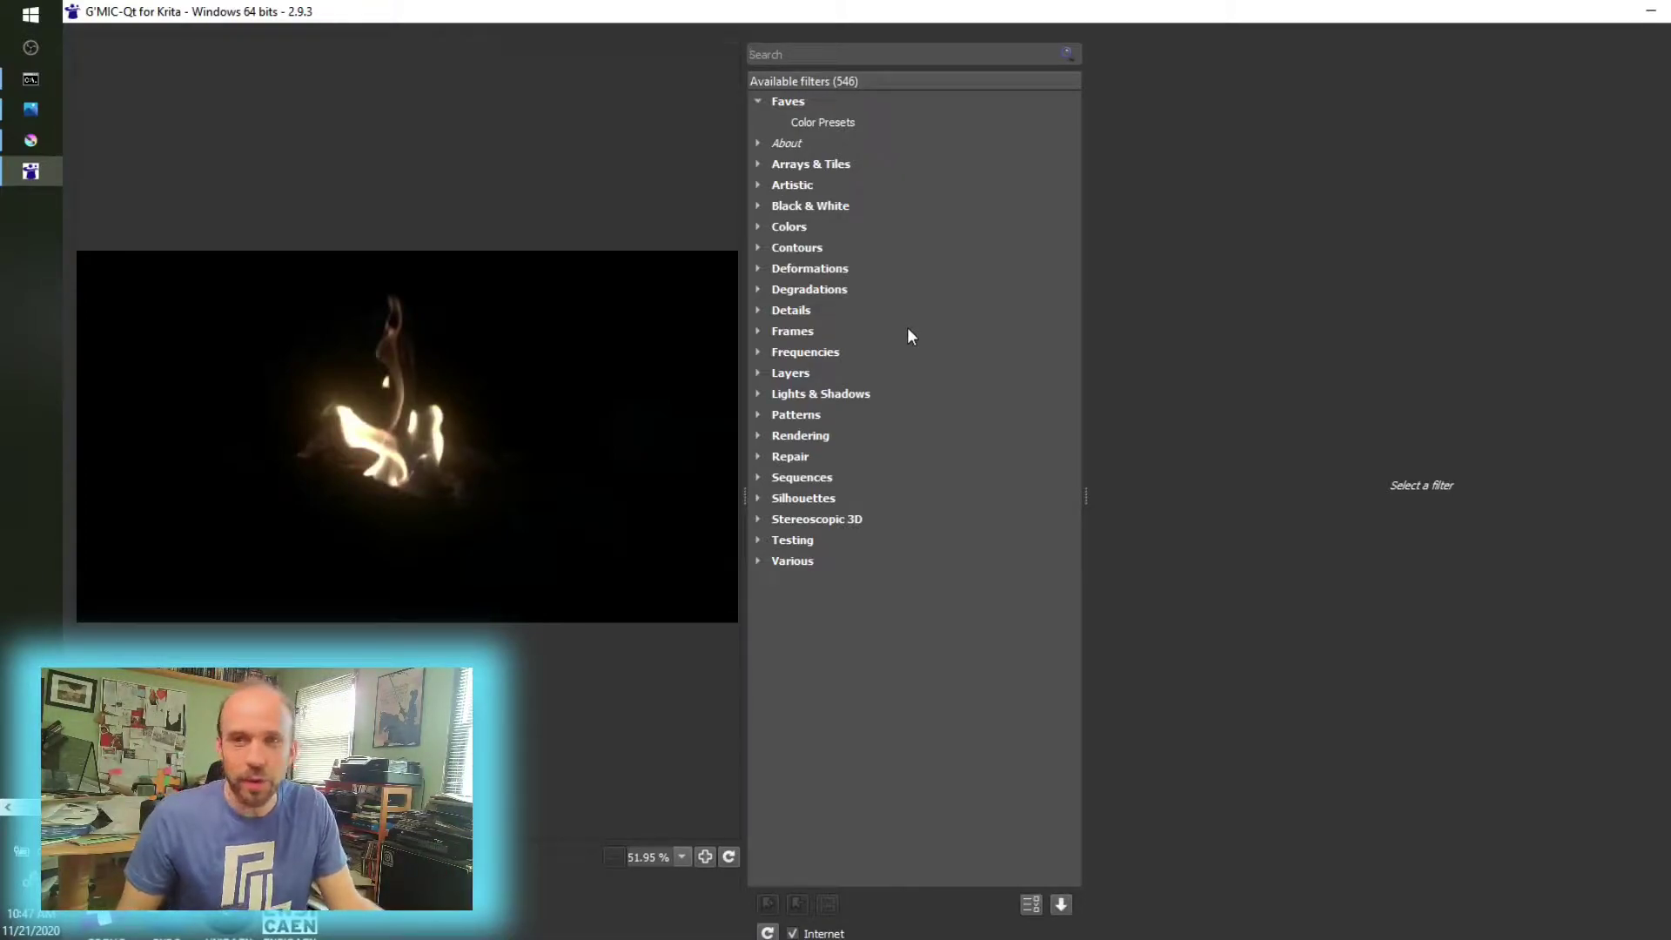
- Preview the Degradations filter Rebuild From Similar Blocs on the flame with a slightly larger Bloc Size
left_click(758, 290)
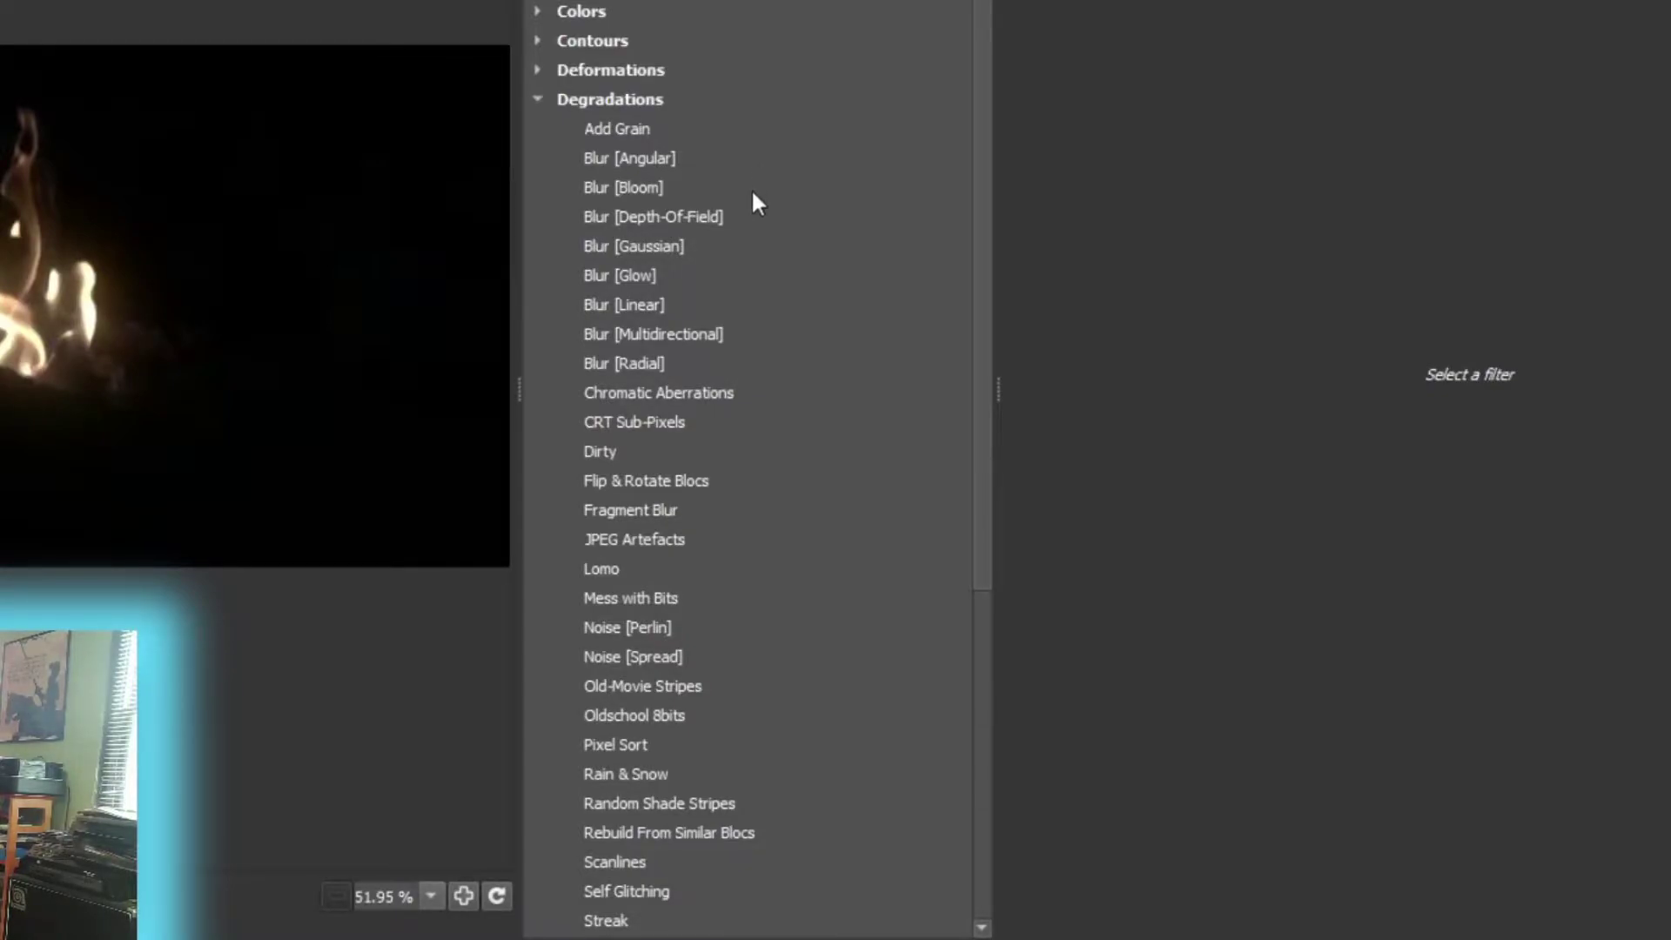
scroll(754, 193, "down", 2)
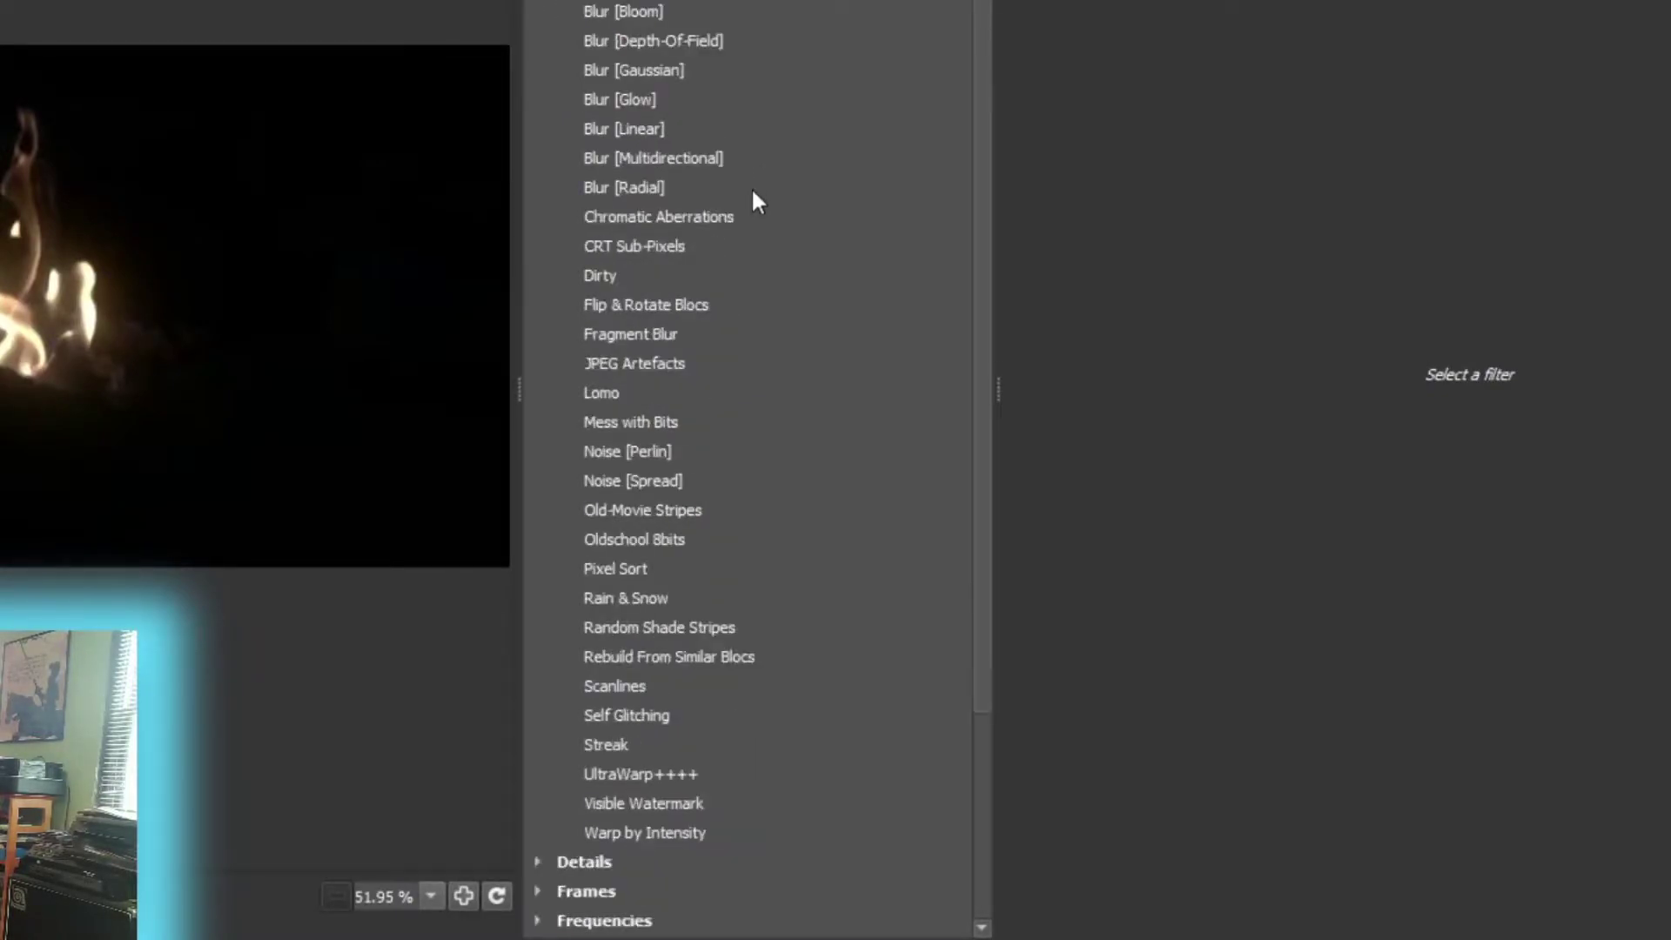
left_click(707, 656)
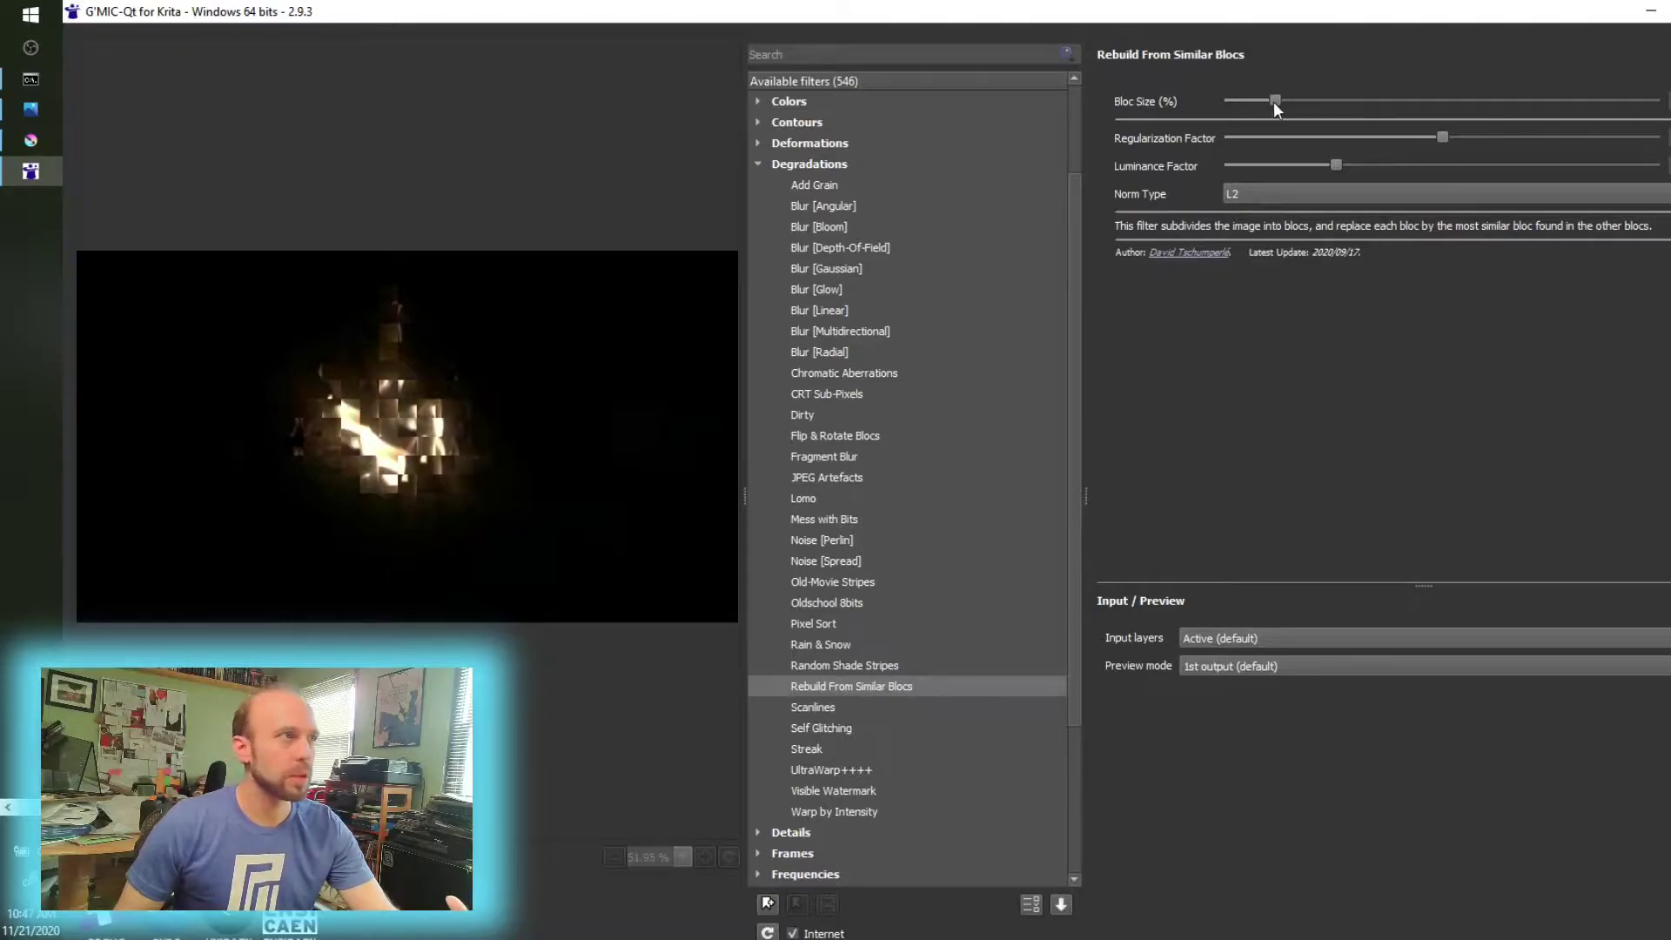
left_click_drag(1273, 101, 1276, 101)
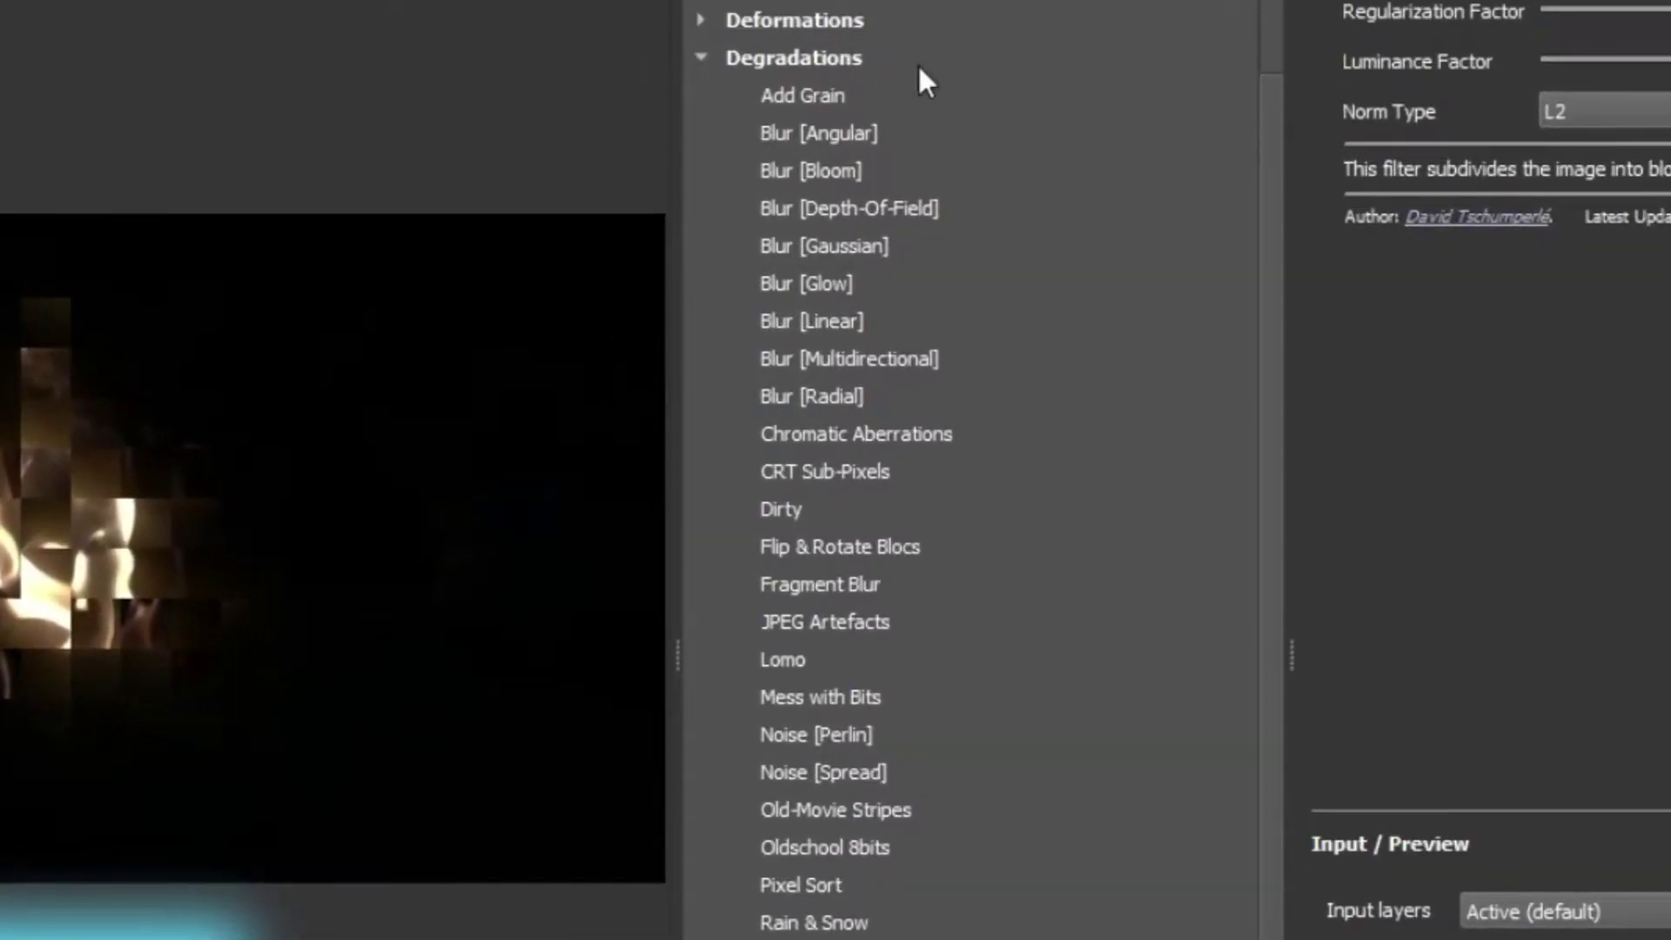
- Apply the Blur [Multidirectional] filter from the Degradations list to the flame preview
left_click(905, 358)
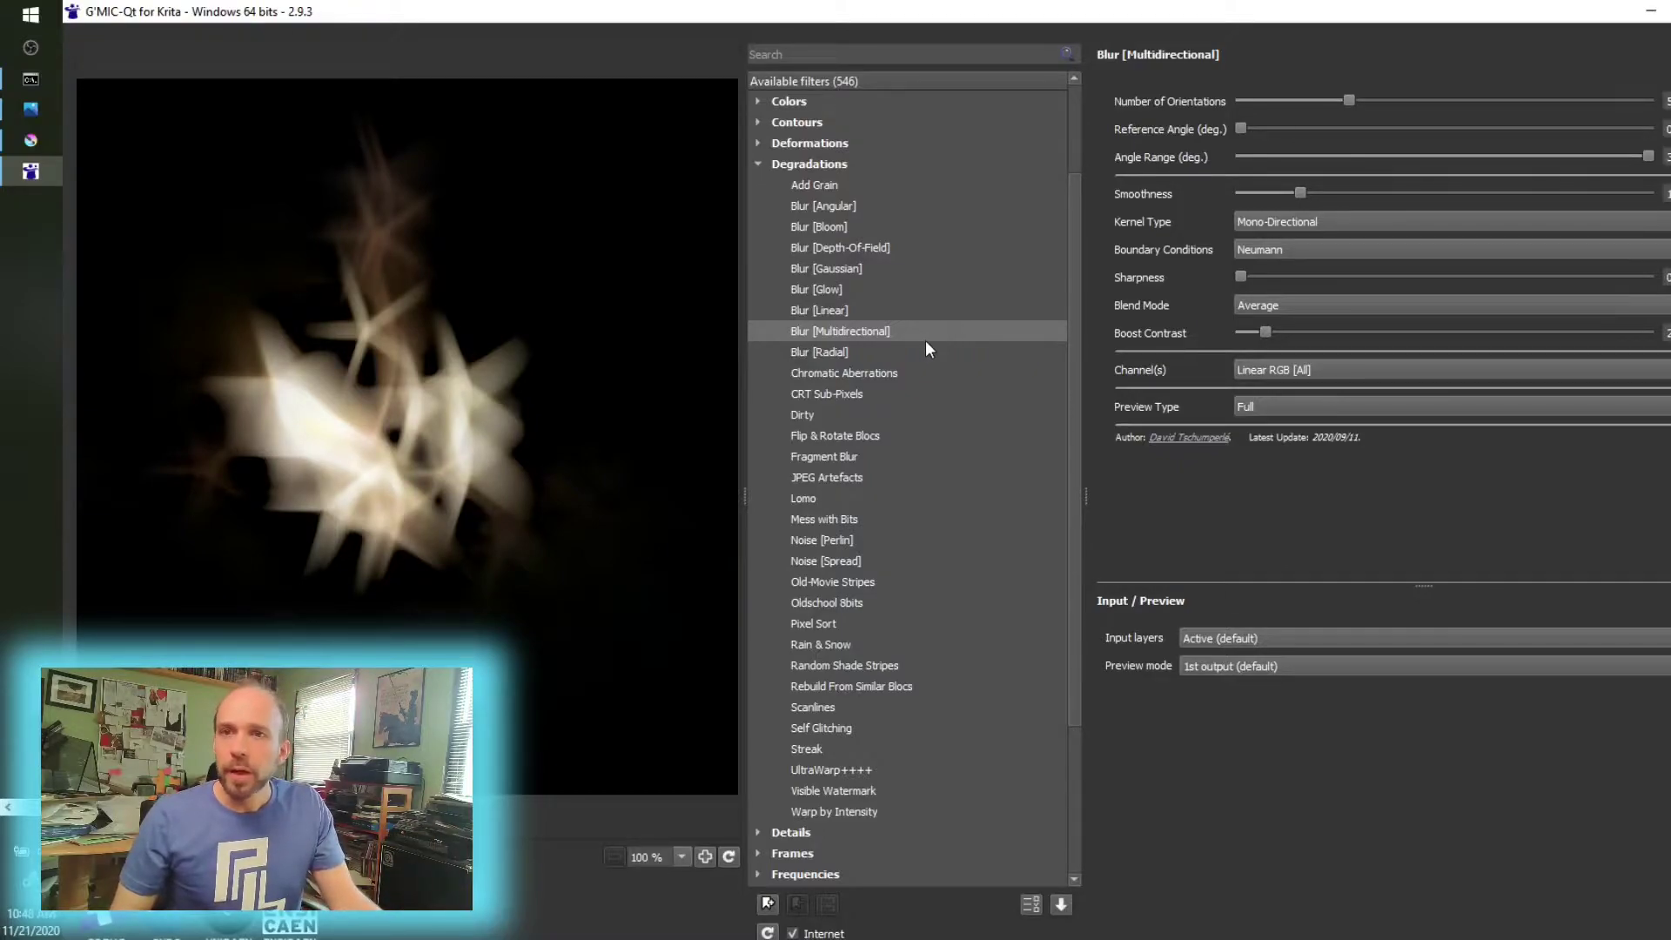
- Render a Random Pattern from the Patterns category with Seed #6900, then switch to Chrome
scroll(919, 468, "down", 2)
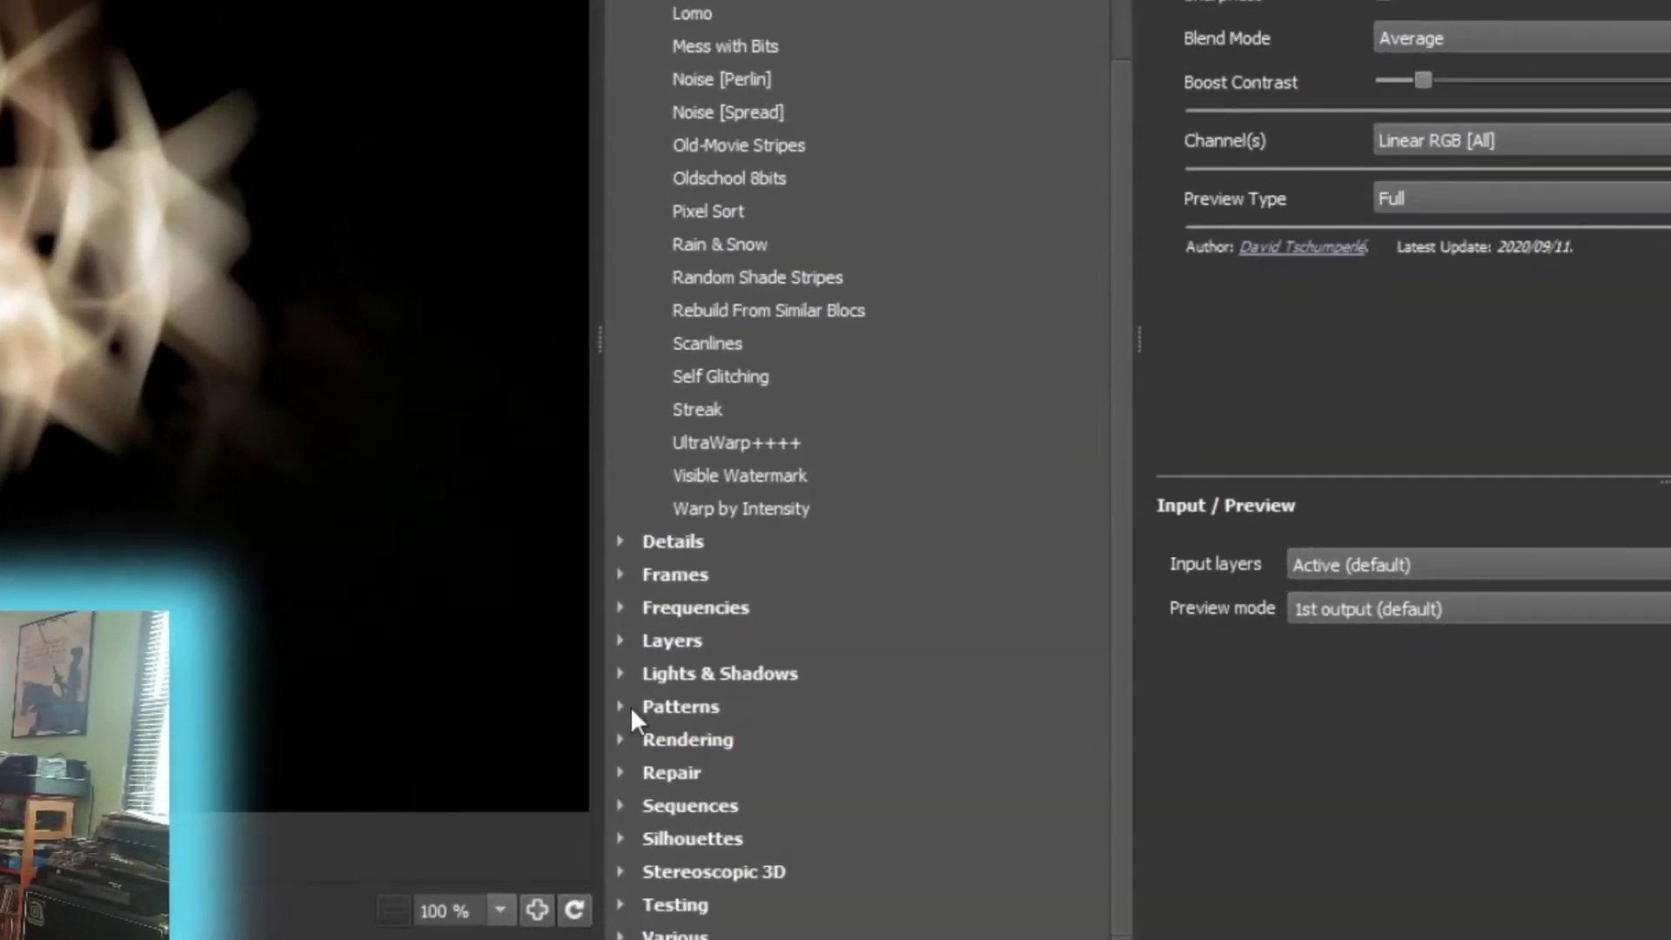
left_click(721, 721)
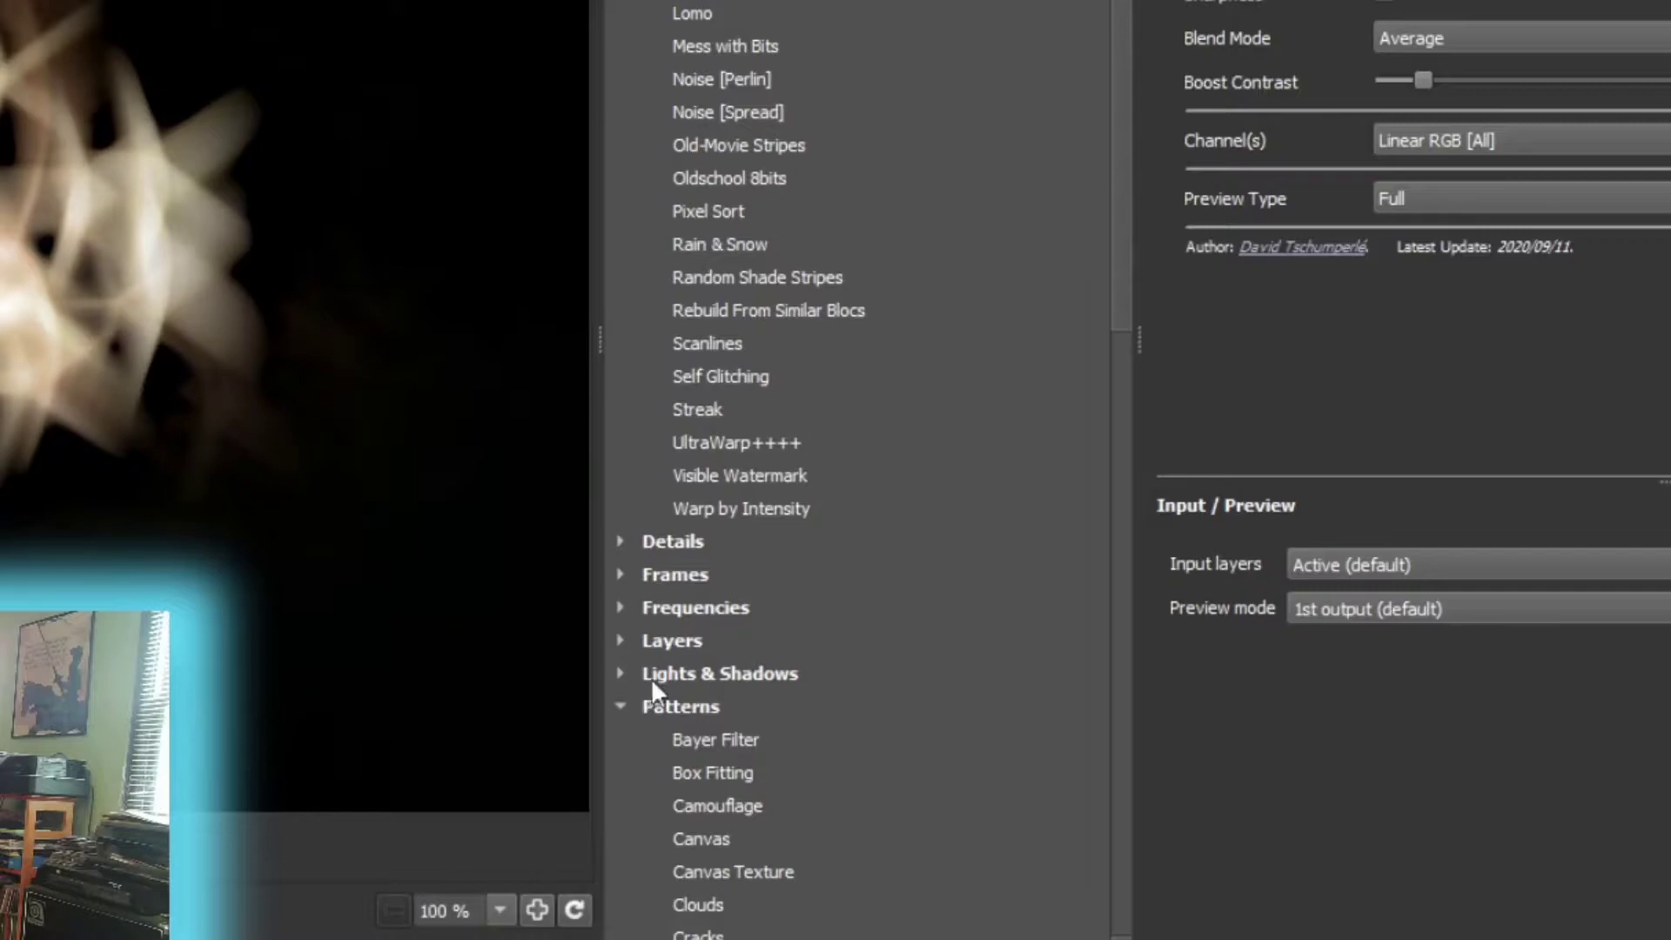
scroll(686, 654, "down", 6)
scroll(1036, 641, "down", 2)
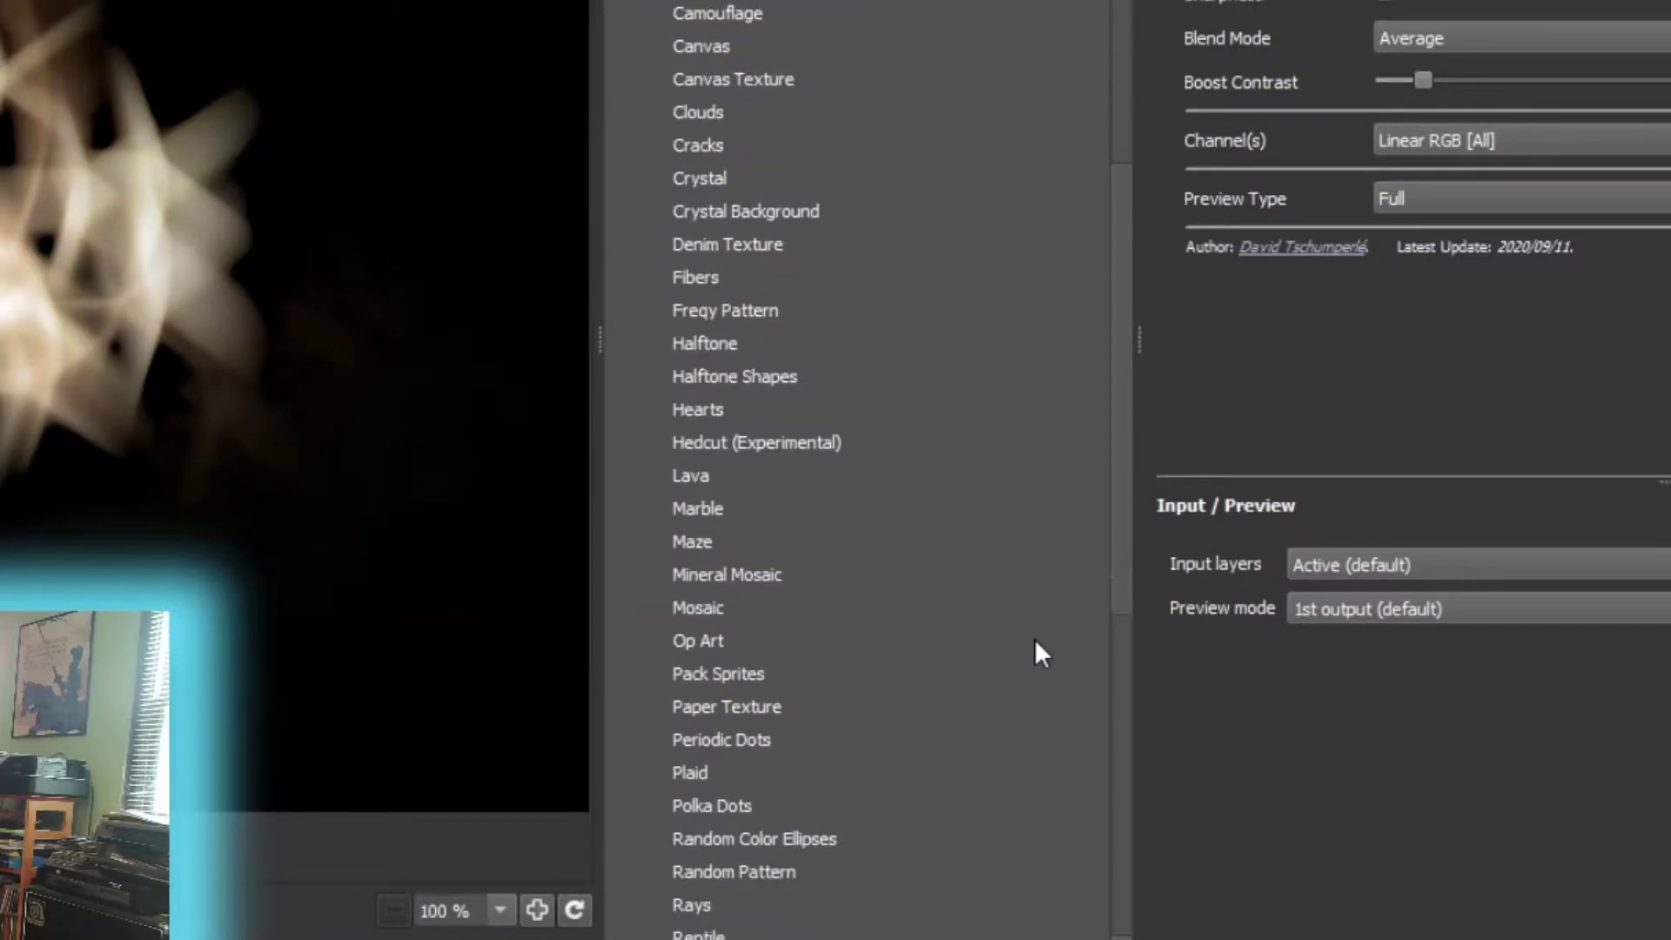
left_click(892, 871)
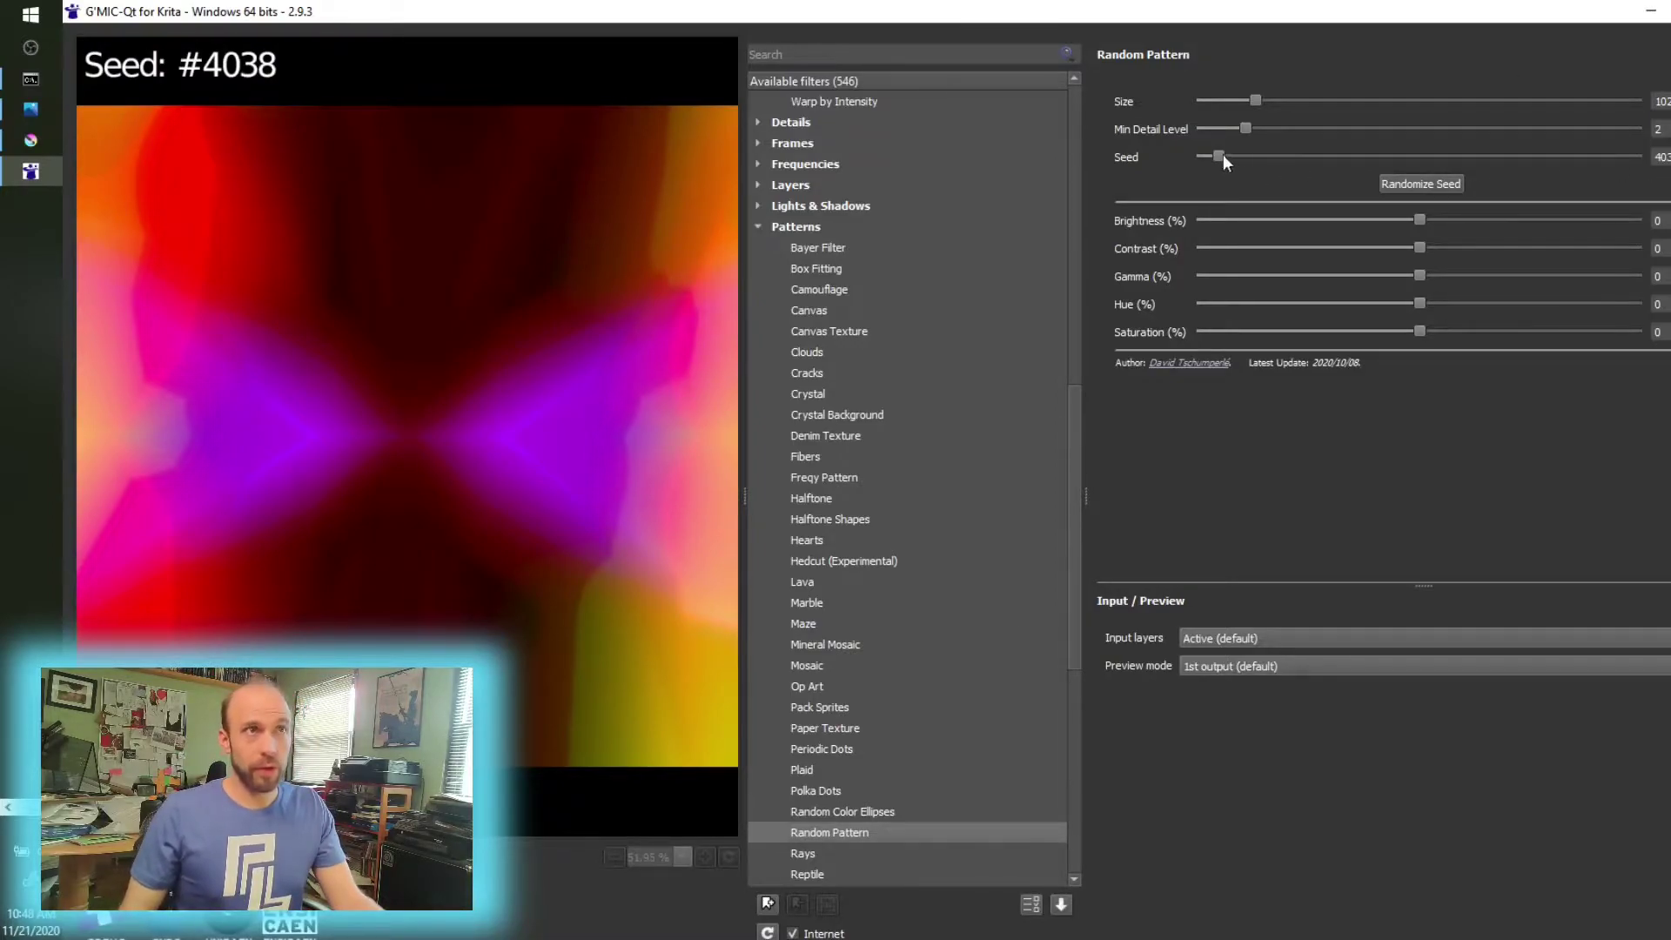
scroll(1234, 154, "up", 1)
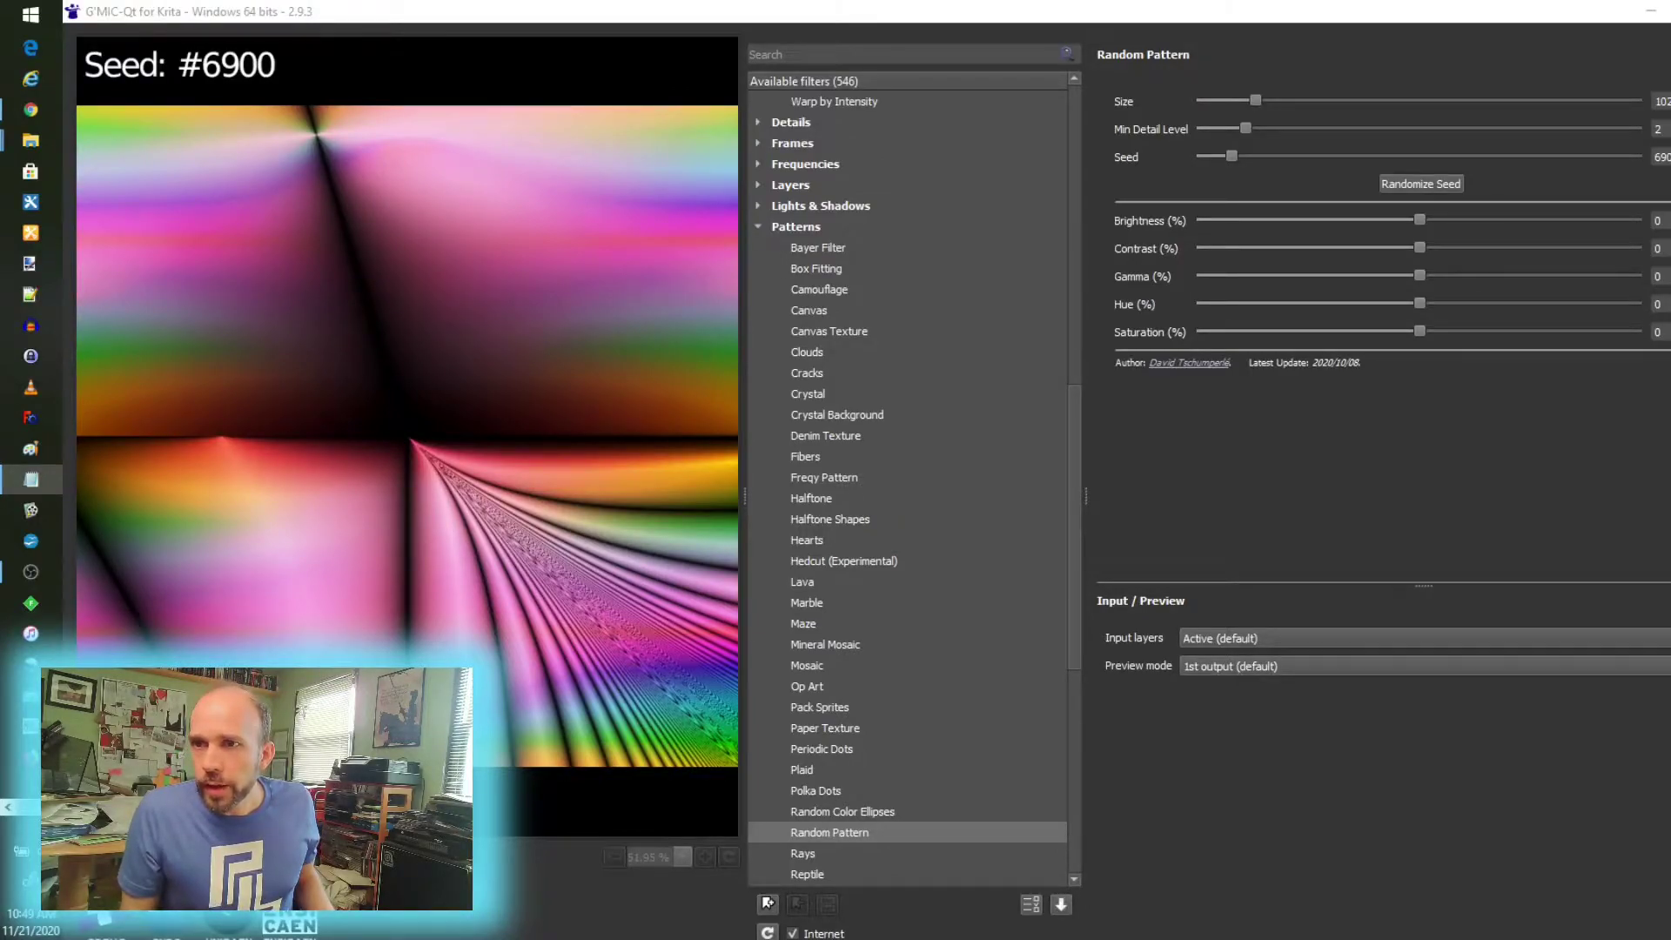
left_click(31, 109)
- Open the discuss.pixls.us 'On the road to 3.0' thread in a new Chrome tab
left_click(368, 31)
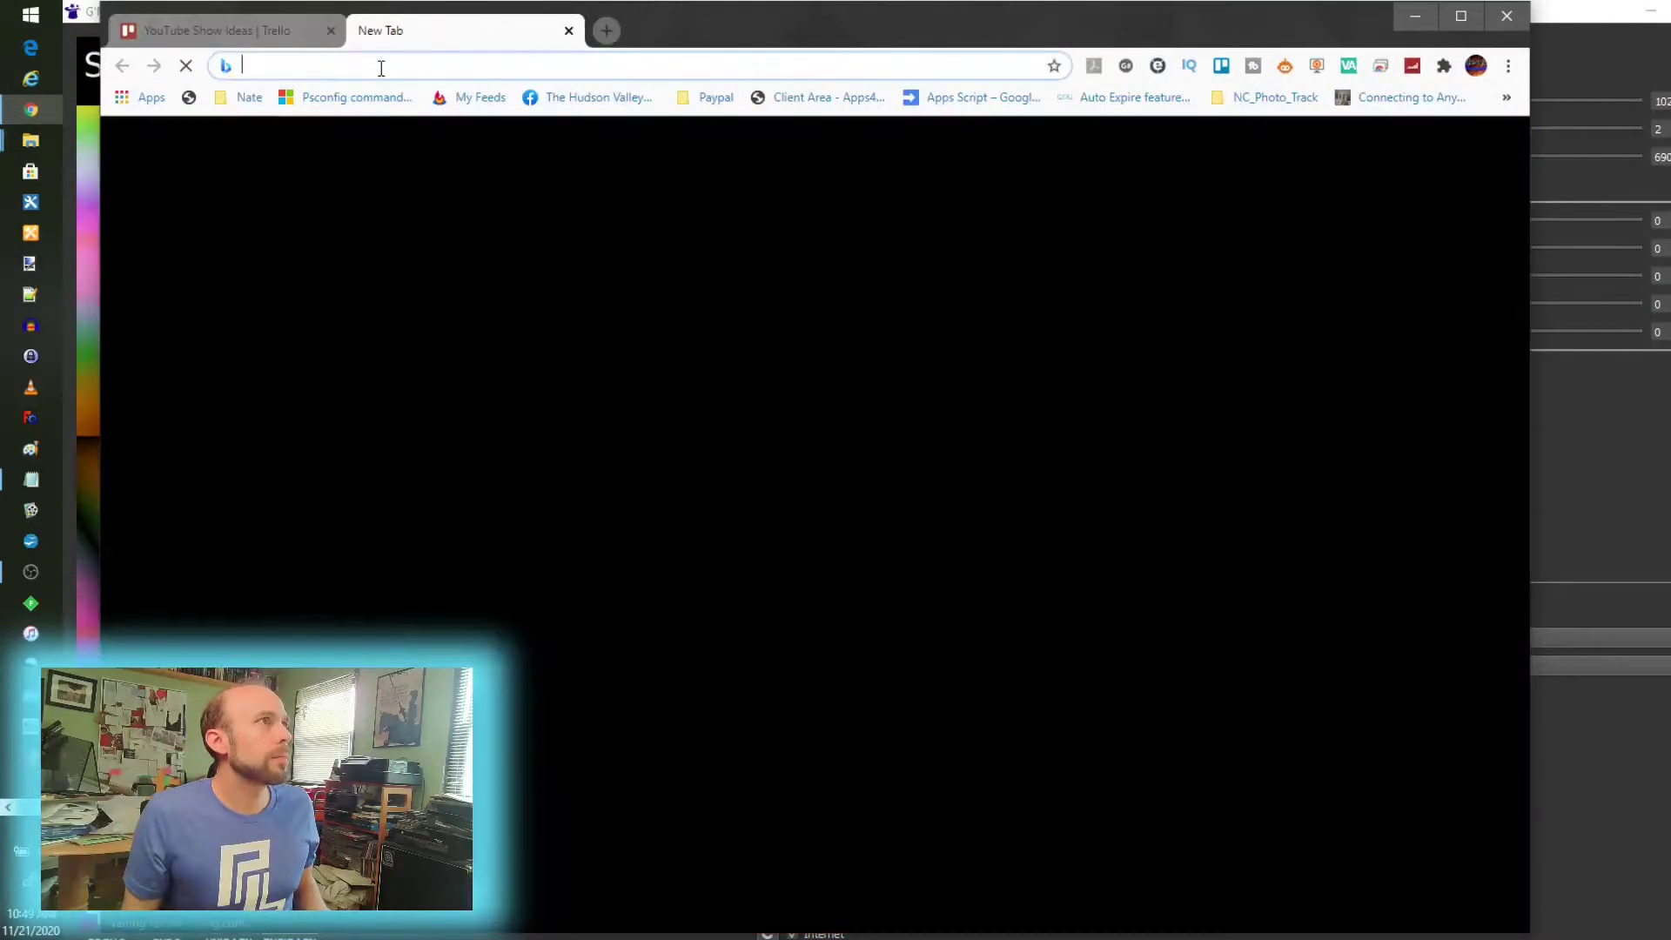
type("https://discuss.pixls.us/t/on-the-road-to-3-0/17226")
key("Return")
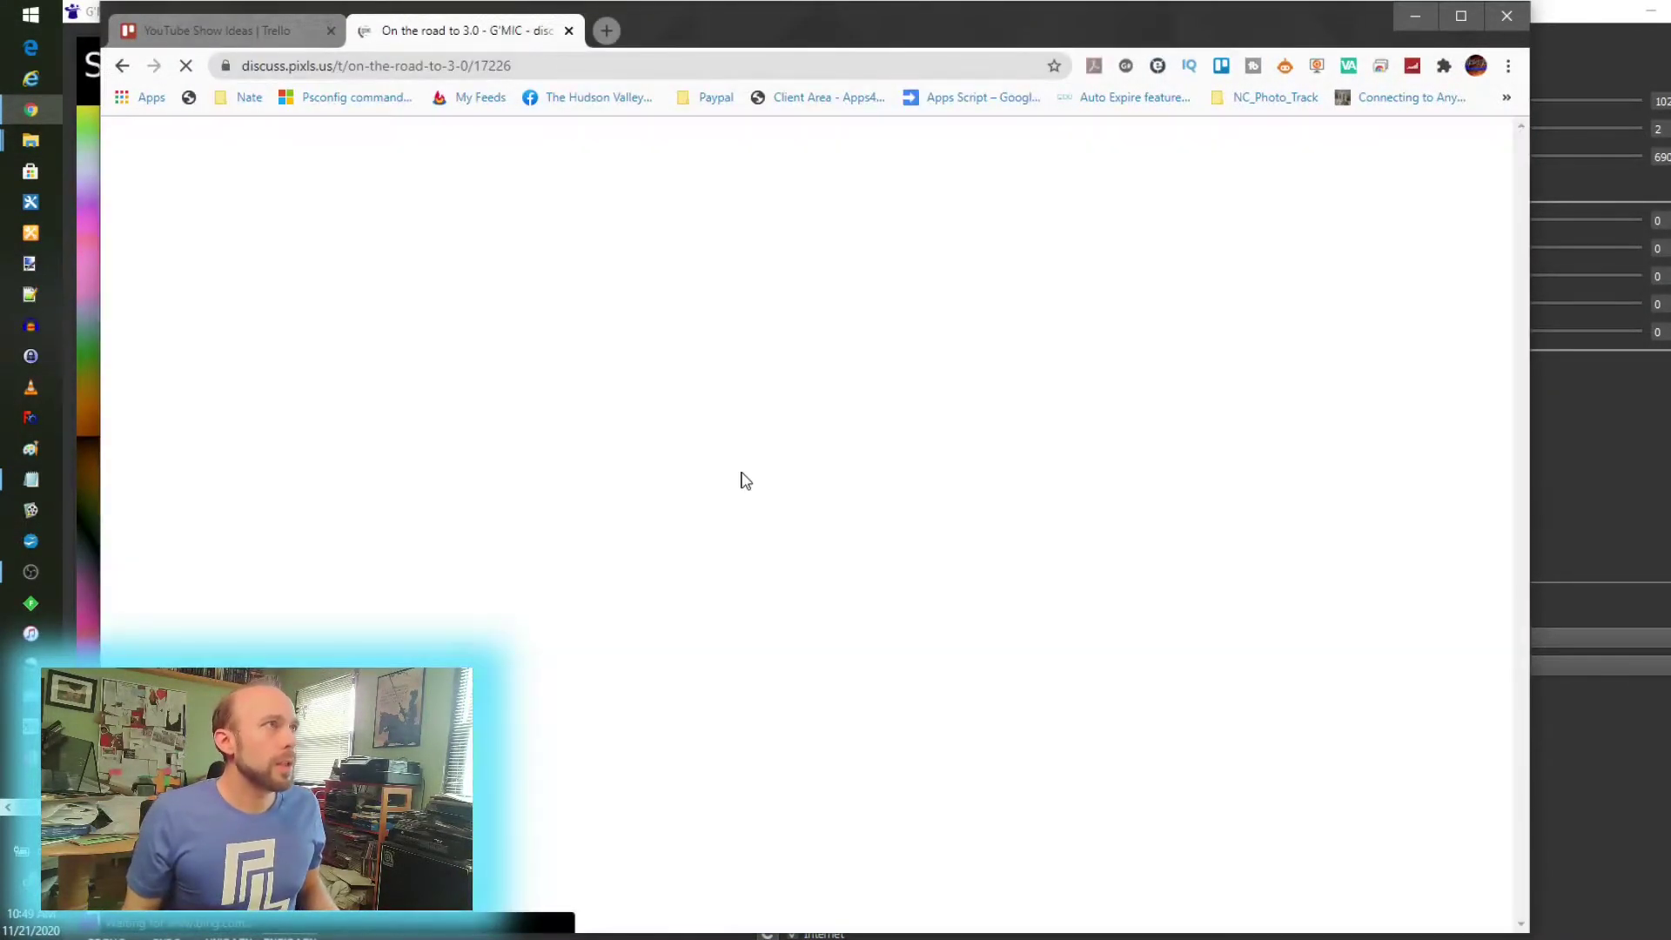
- Scroll through the G'MIC changelog to review new filters such as Random Pattern
scroll(906, 473, "down", 6)
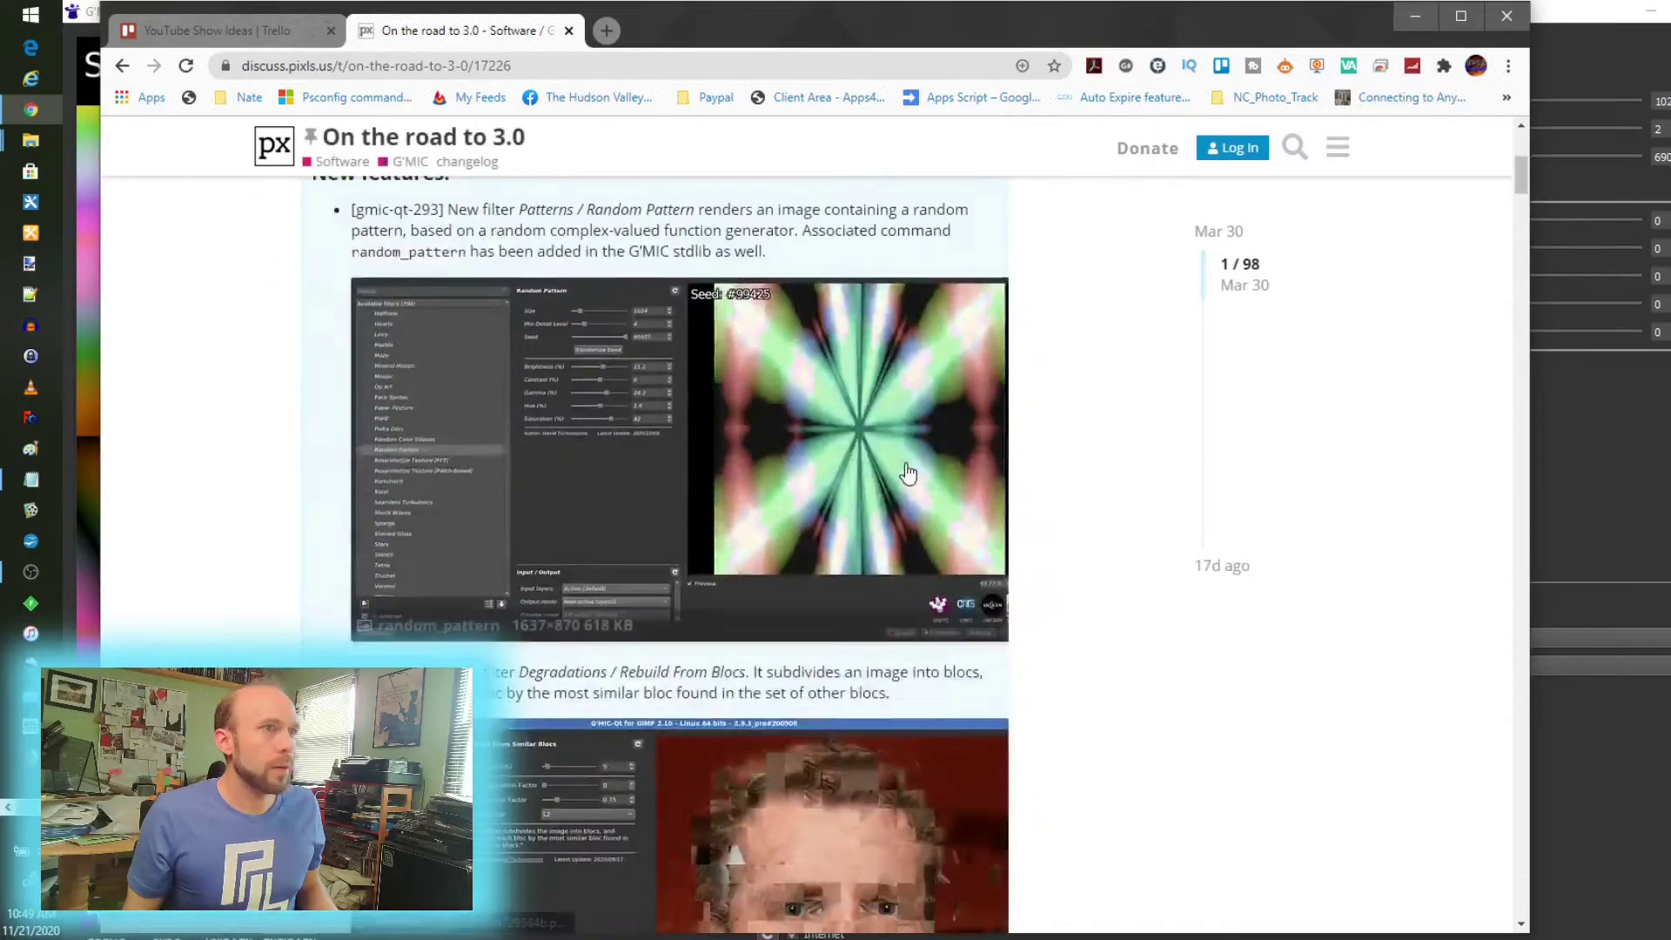
scroll(908, 474, "down", 10)
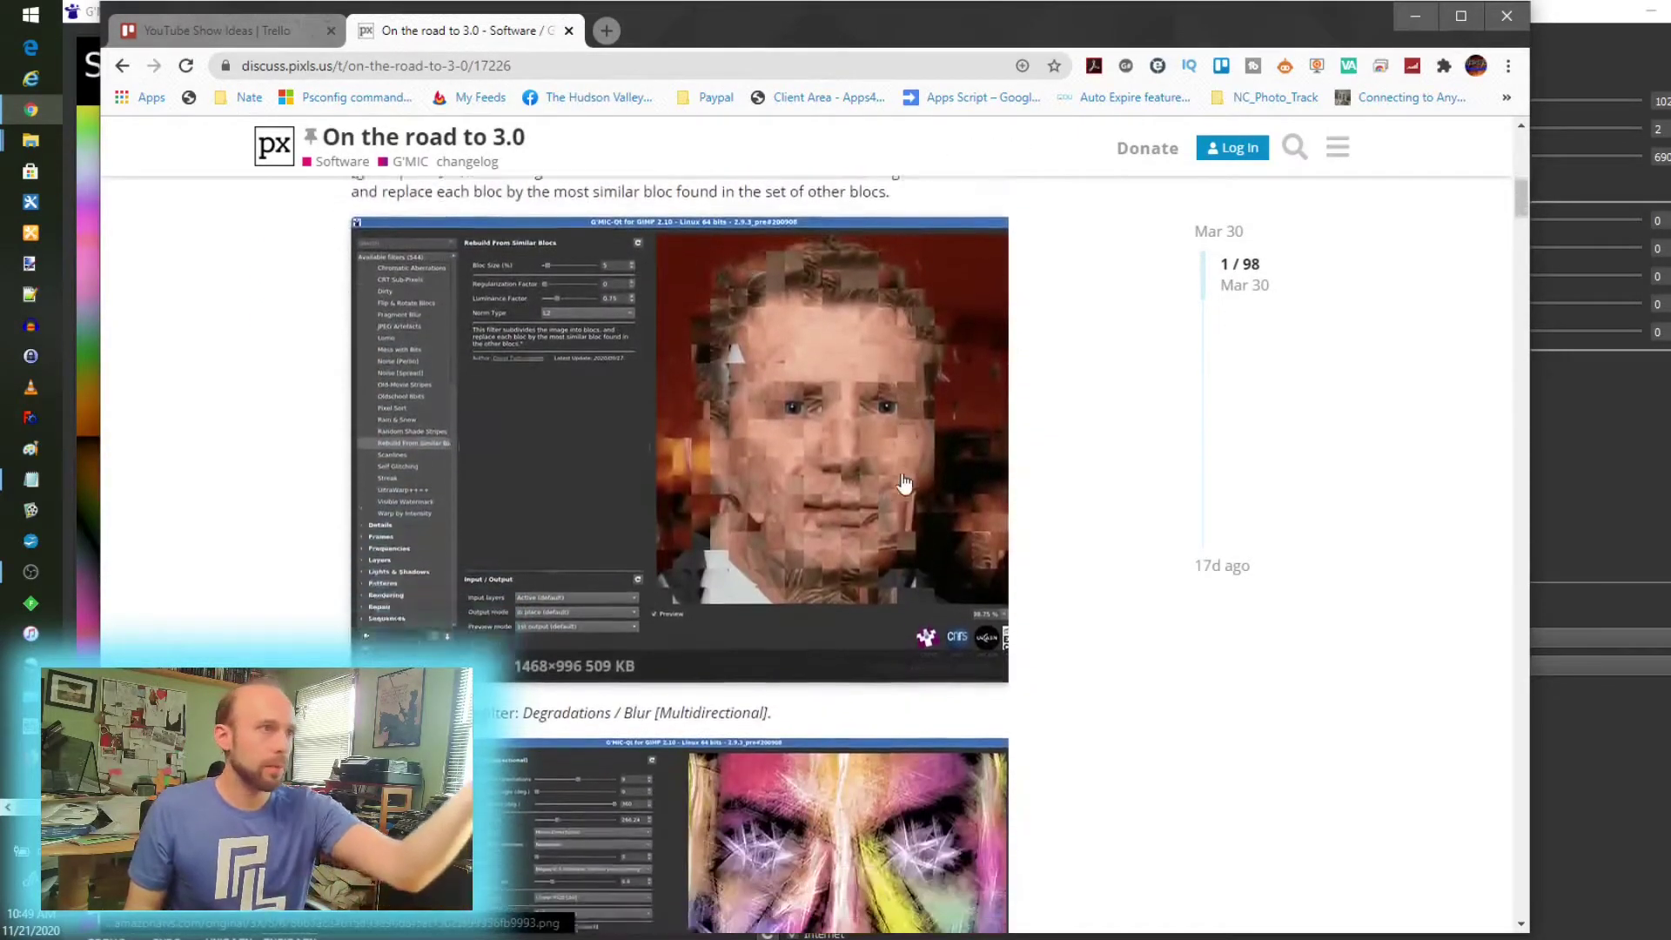
scroll(904, 483, "down", 5)
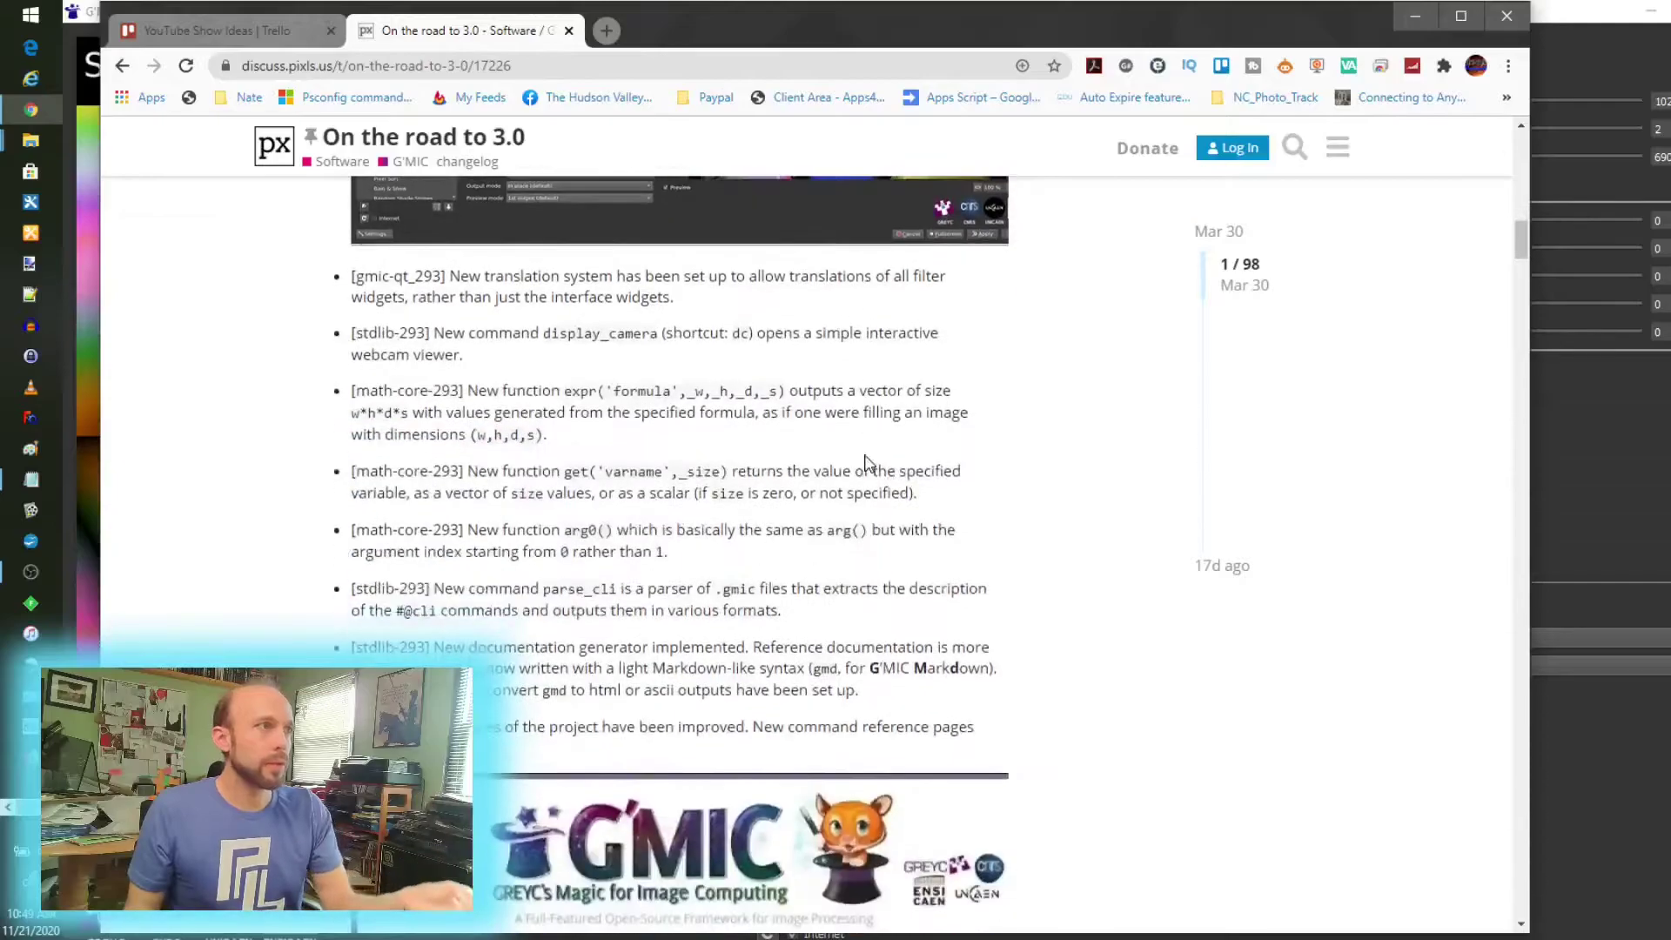
scroll(789, 508, "down", 18)
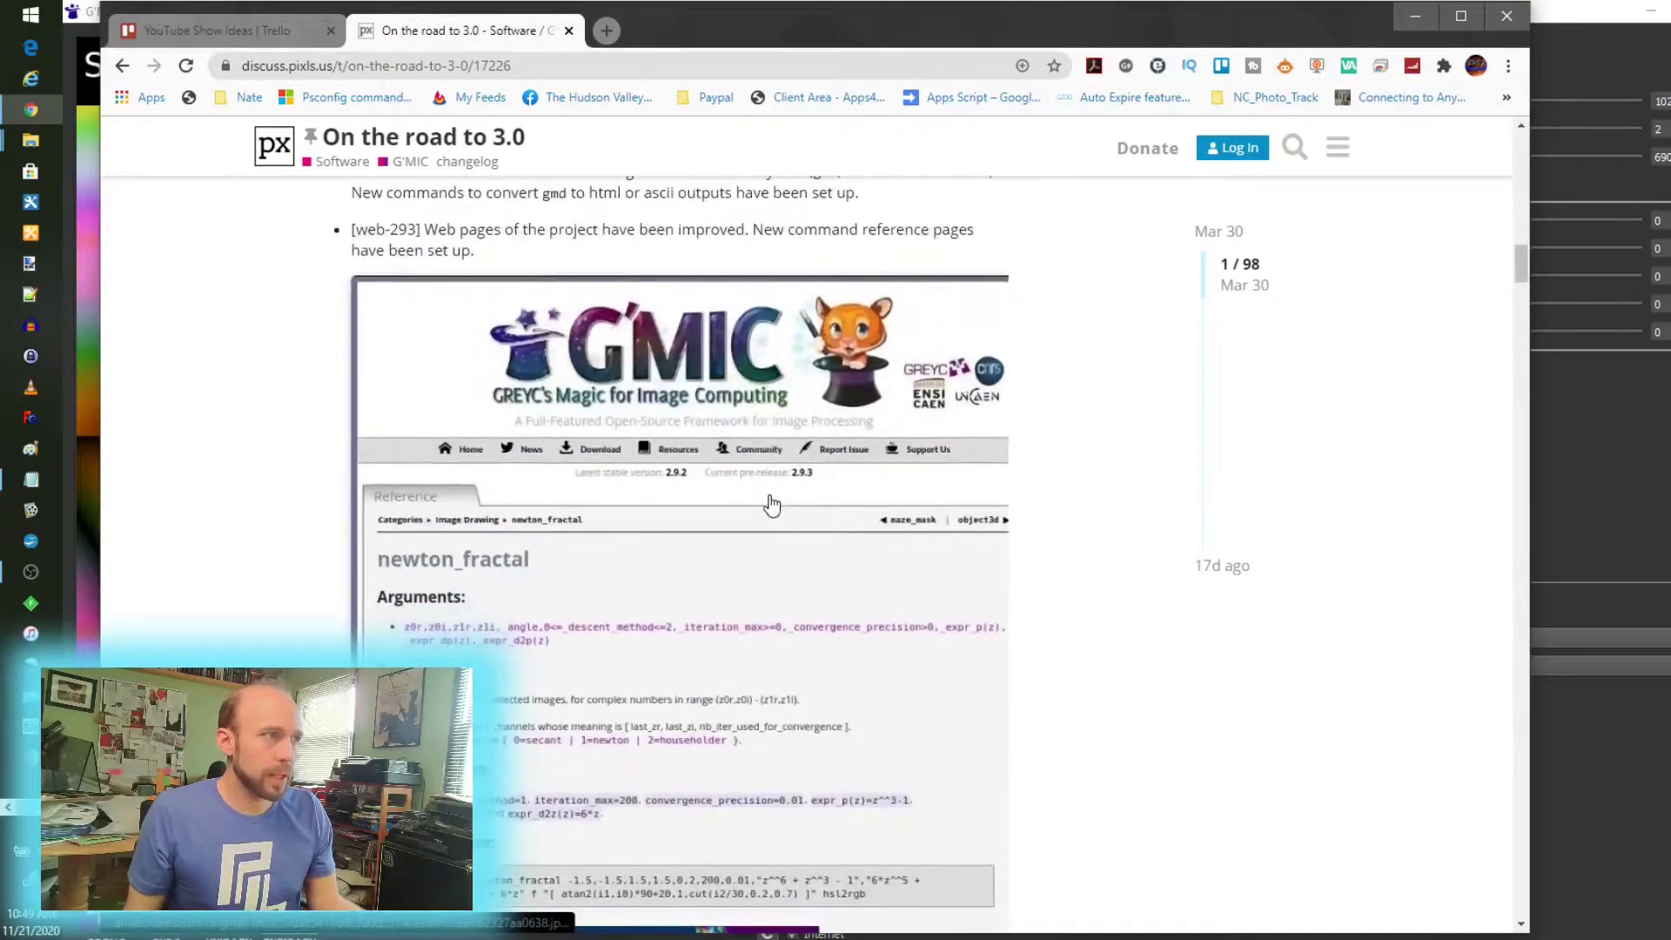
scroll(772, 492, "down", 13)
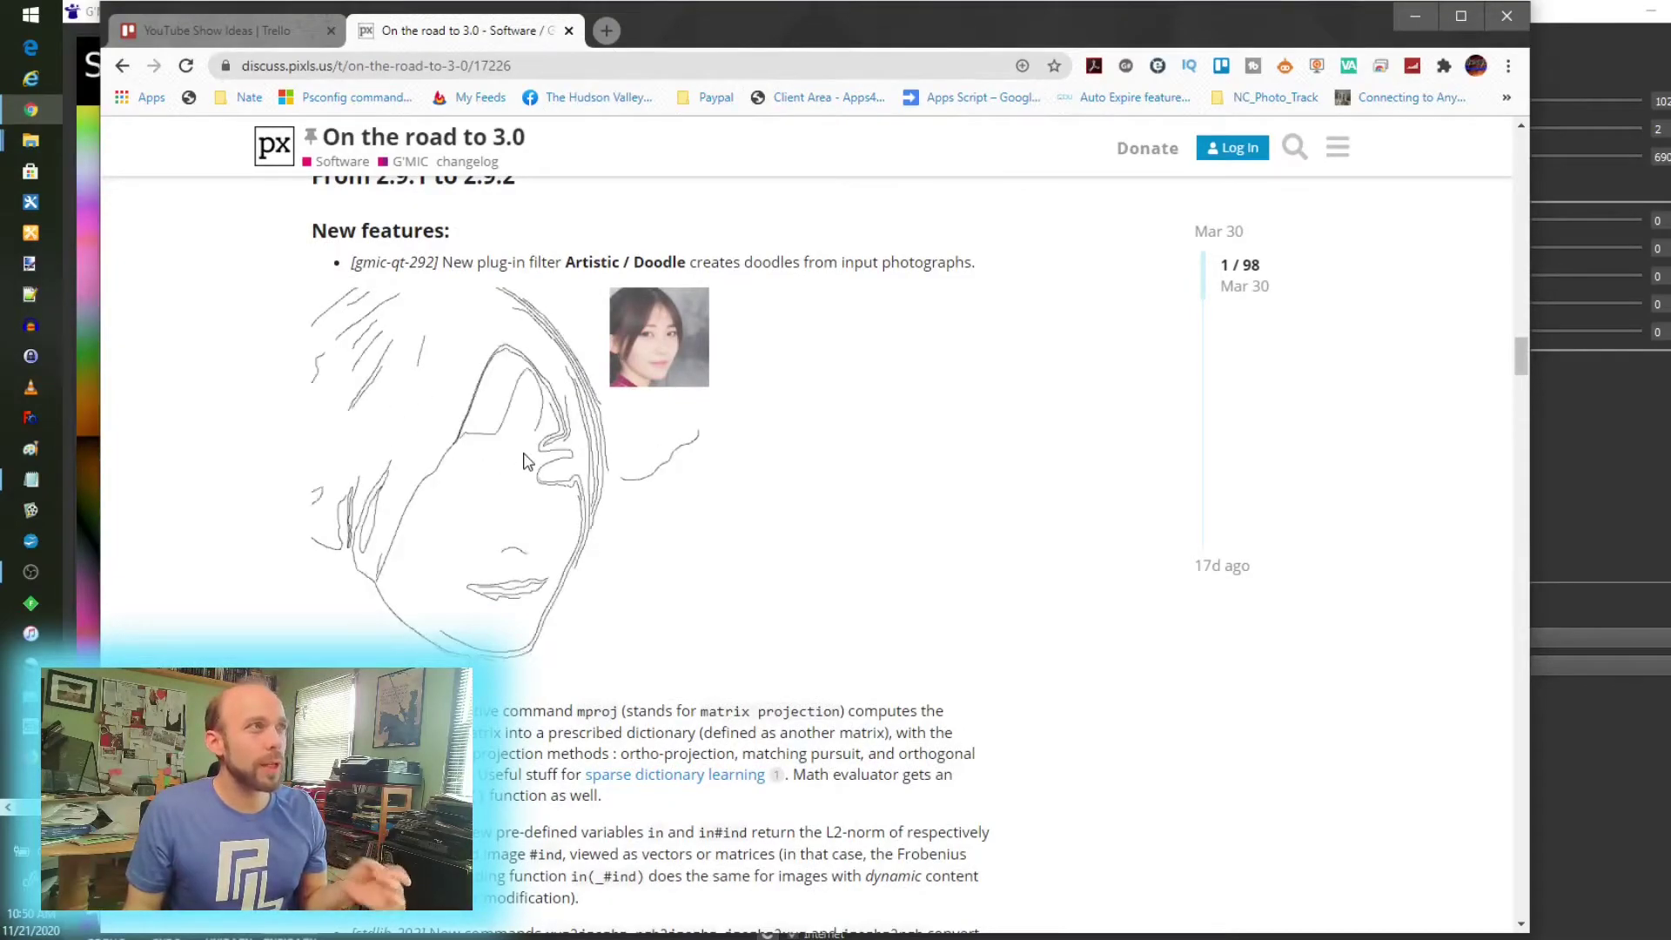
scroll(513, 448, "up", 2)
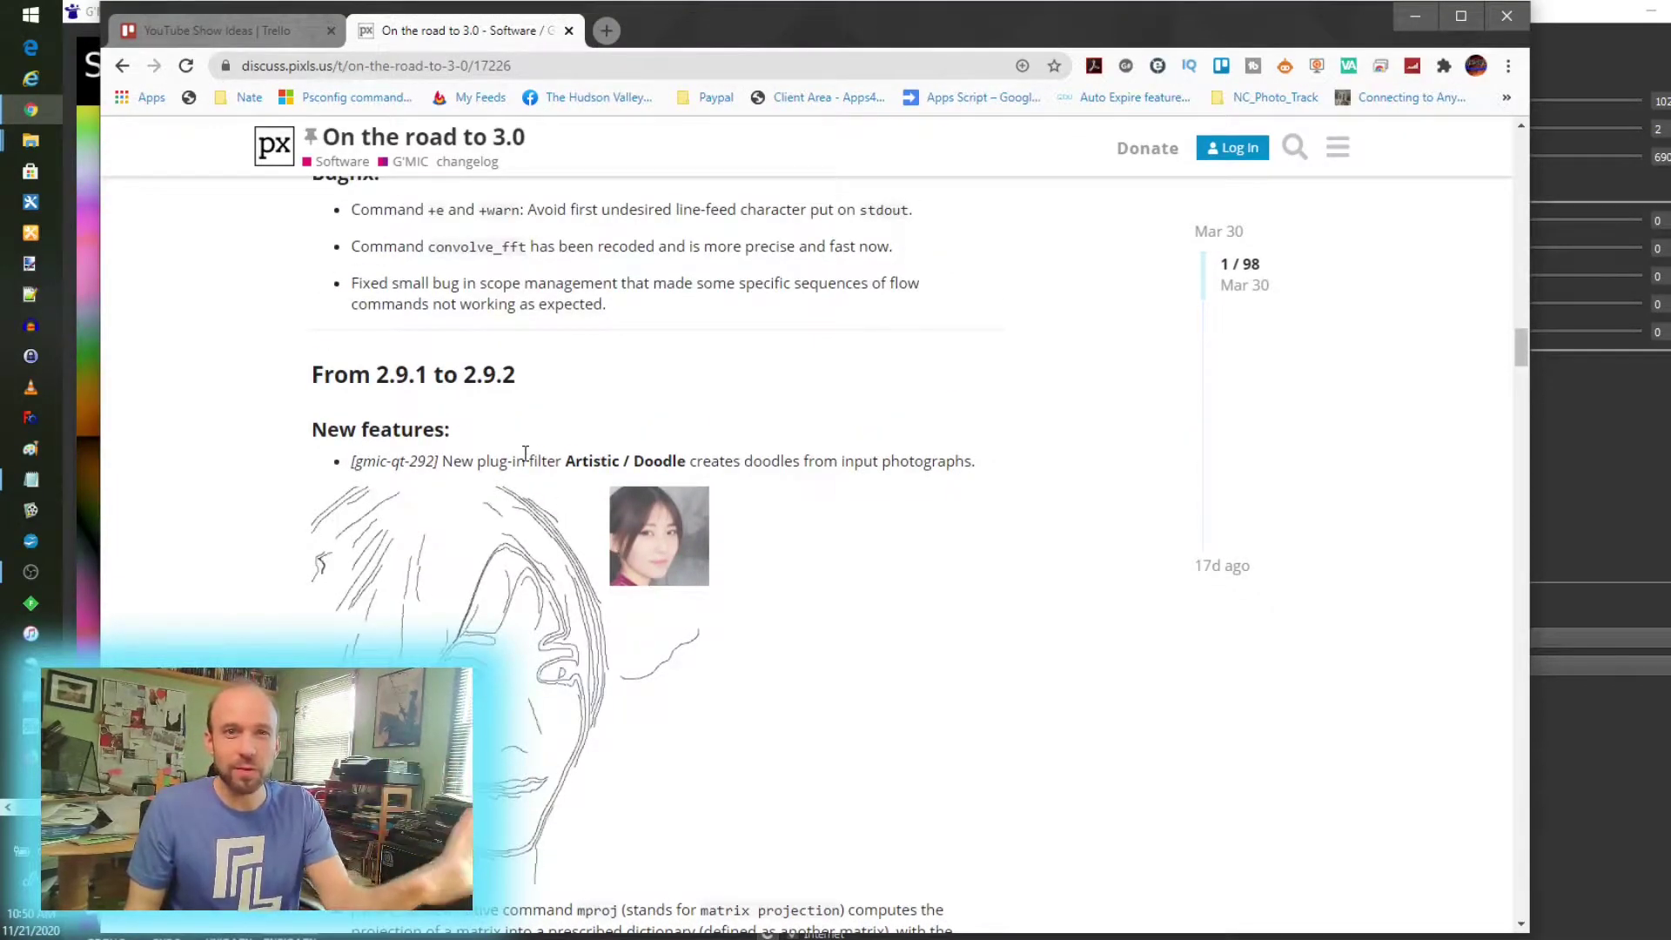
scroll(522, 470, "down", 16)
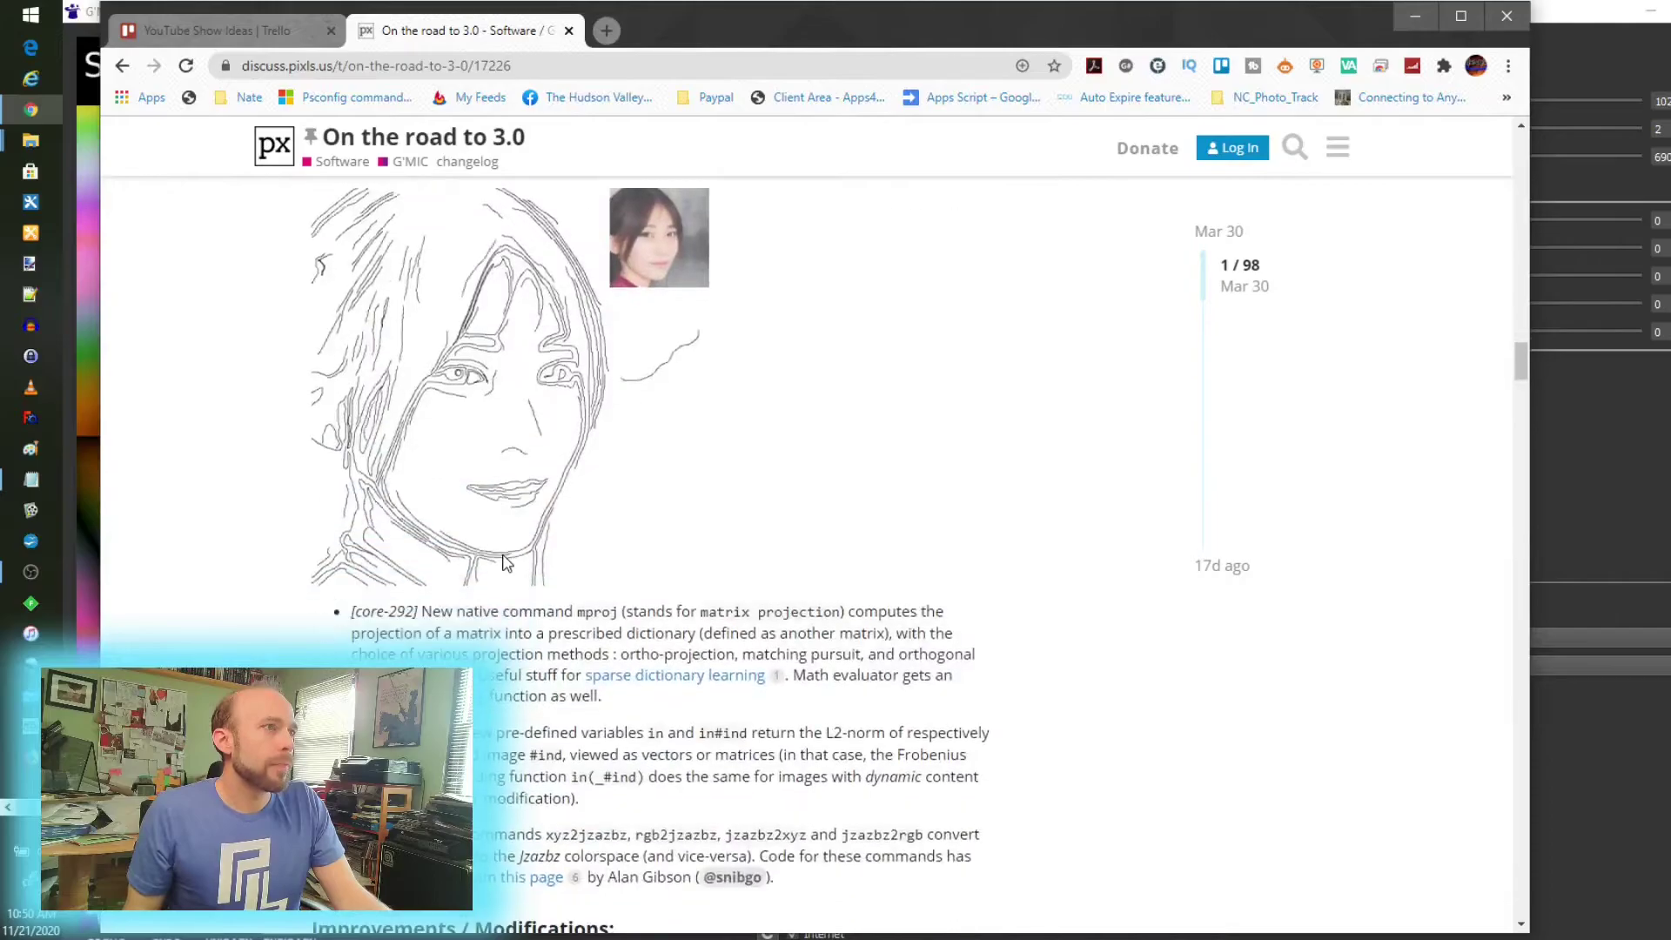
scroll(507, 559, "down", 9)
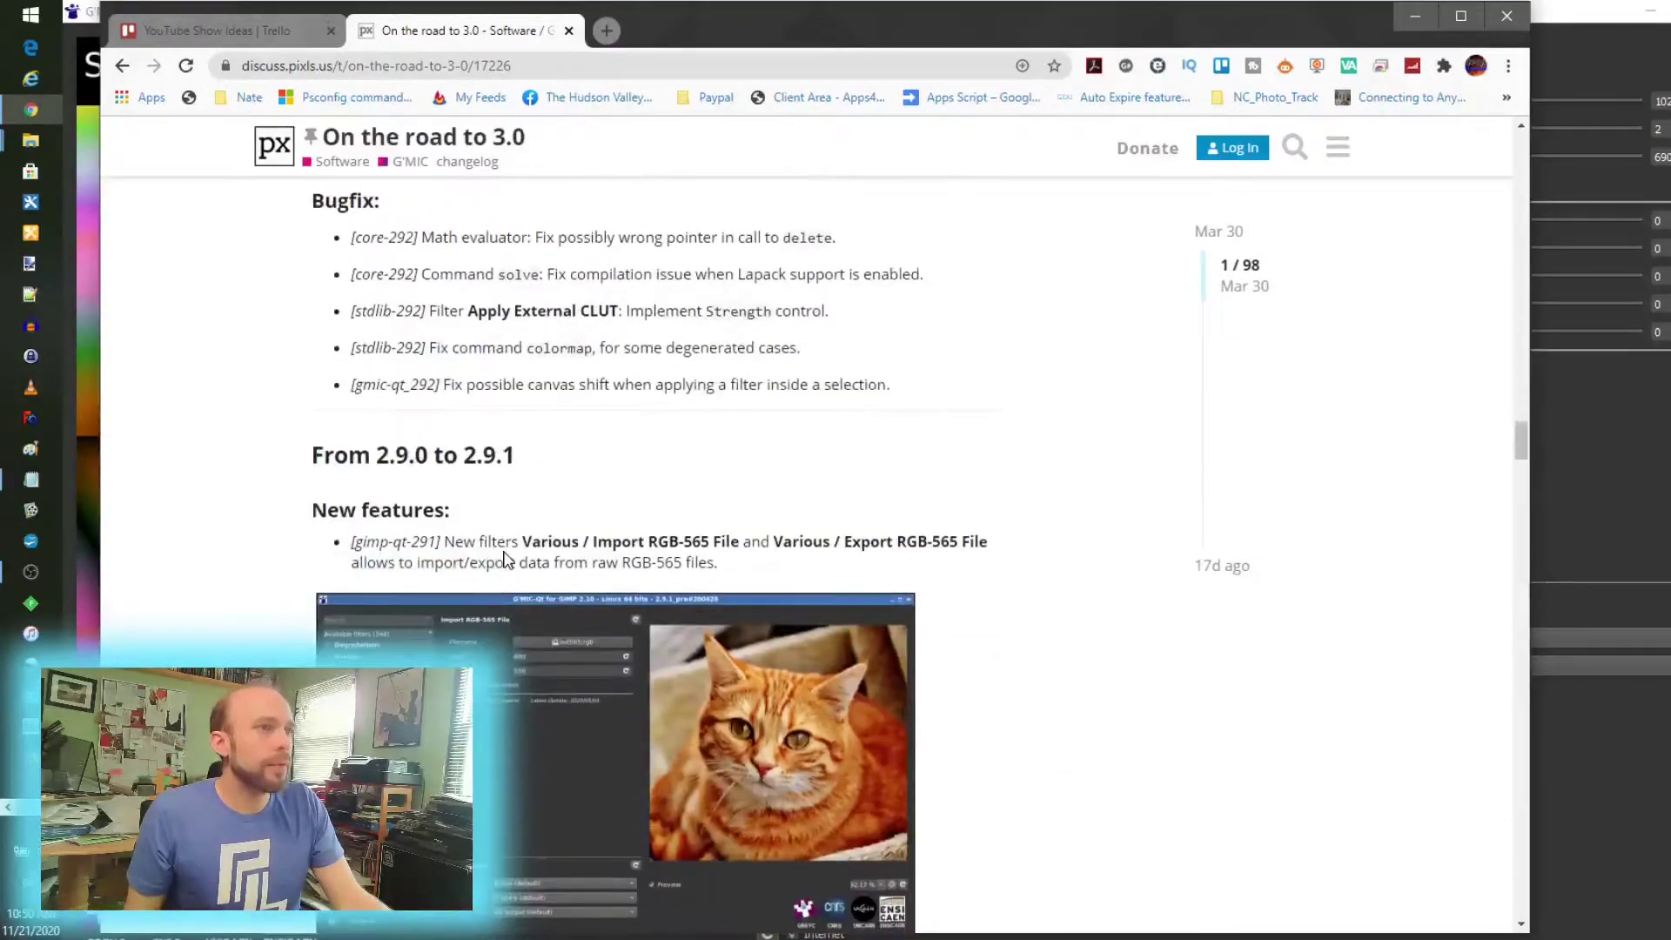
scroll(505, 555, "down", 5)
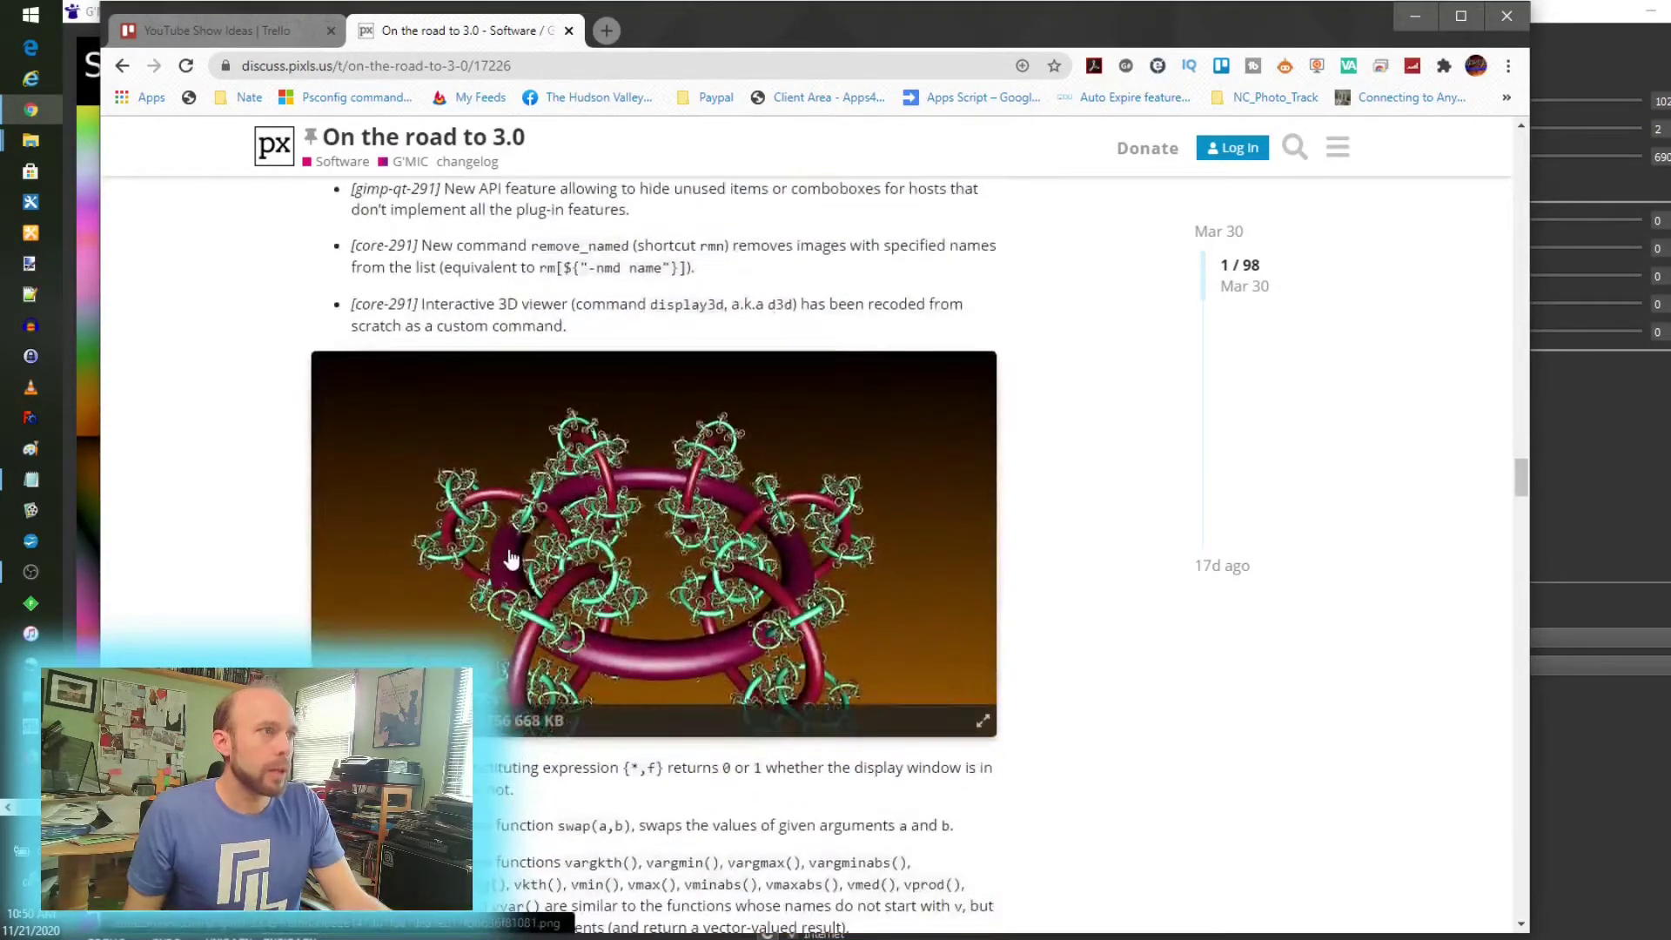
scroll(828, 535, "down", 4)
scroll(828, 535, "down", 4)
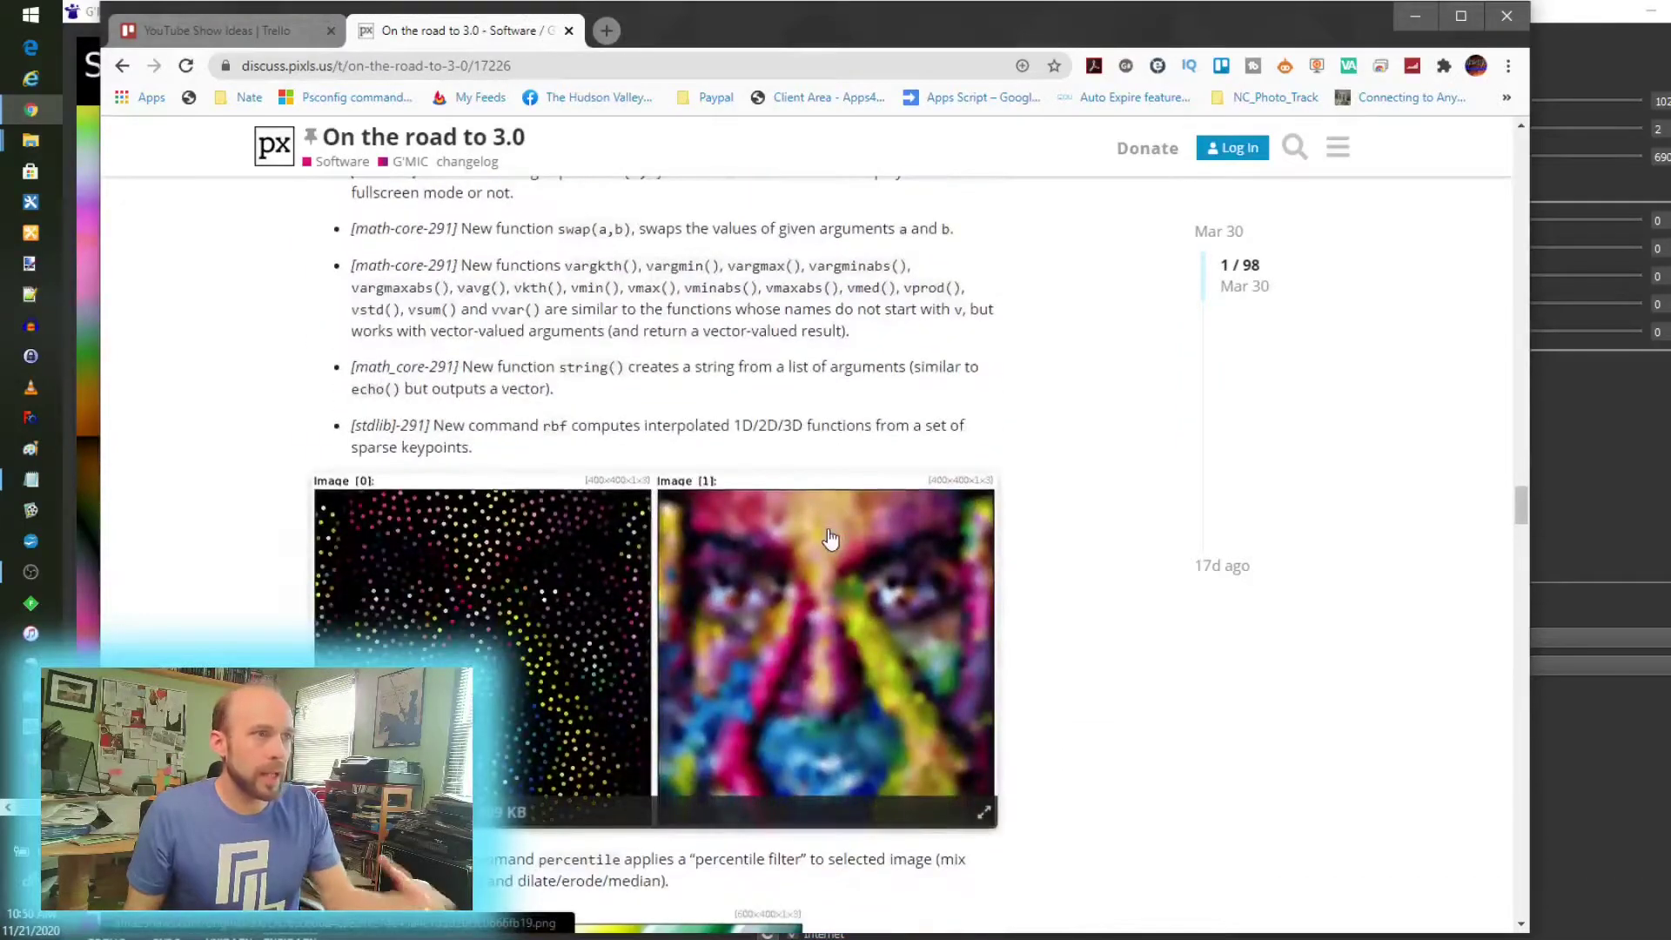
scroll(828, 535, "down", 6)
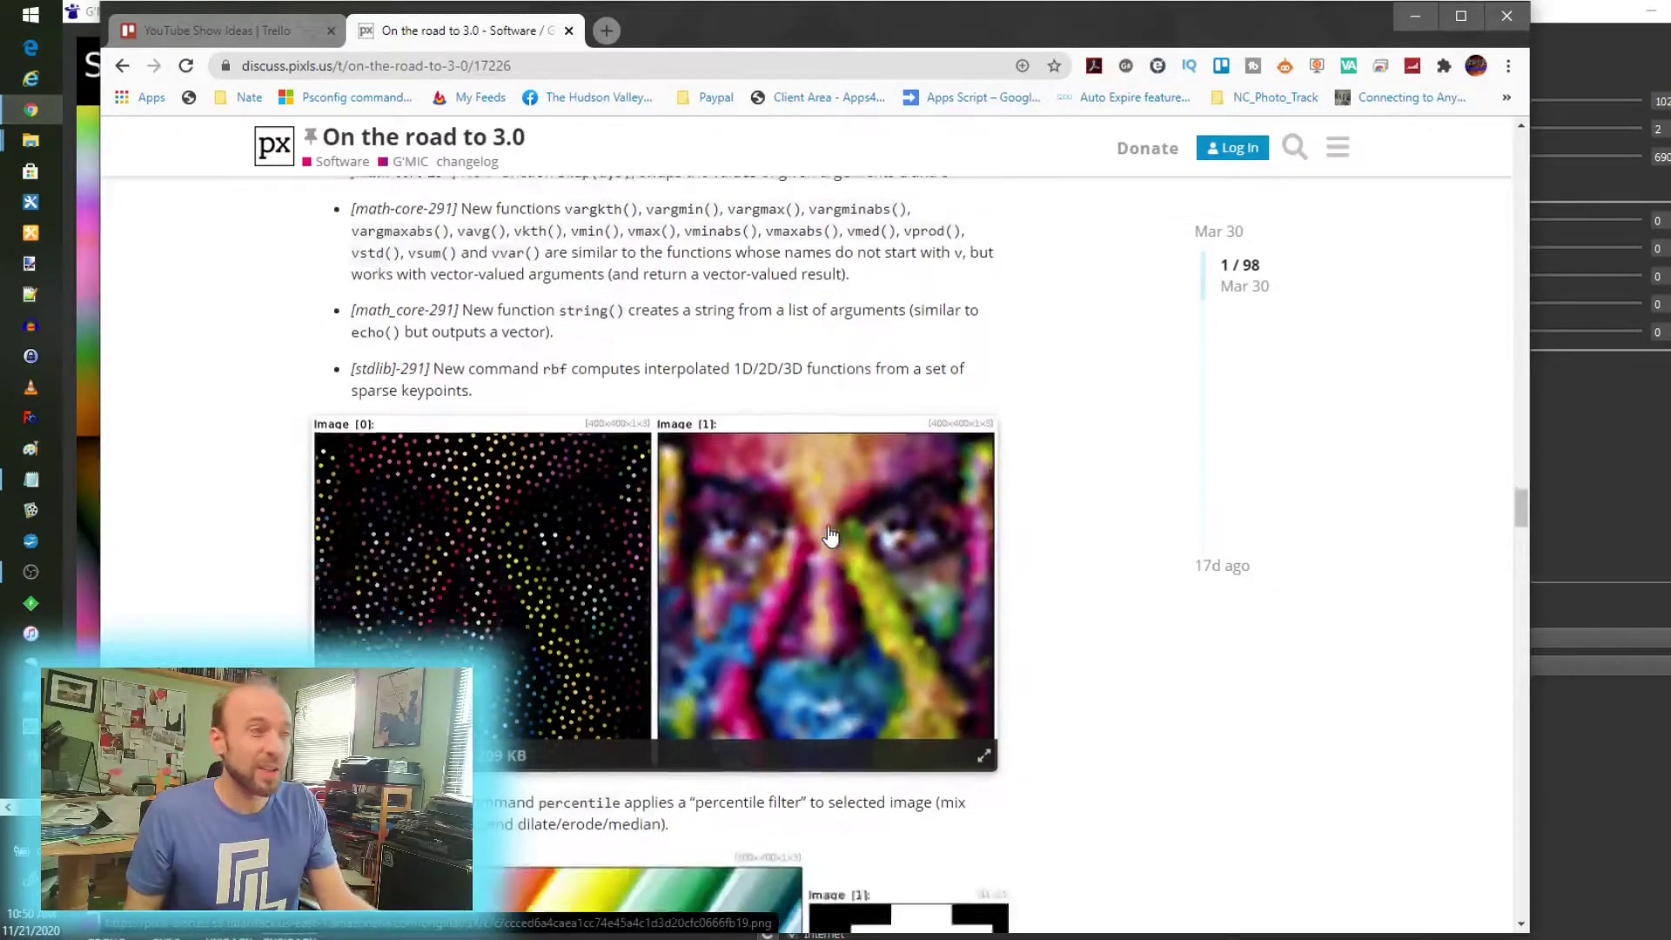
scroll(829, 535, "up", 20)
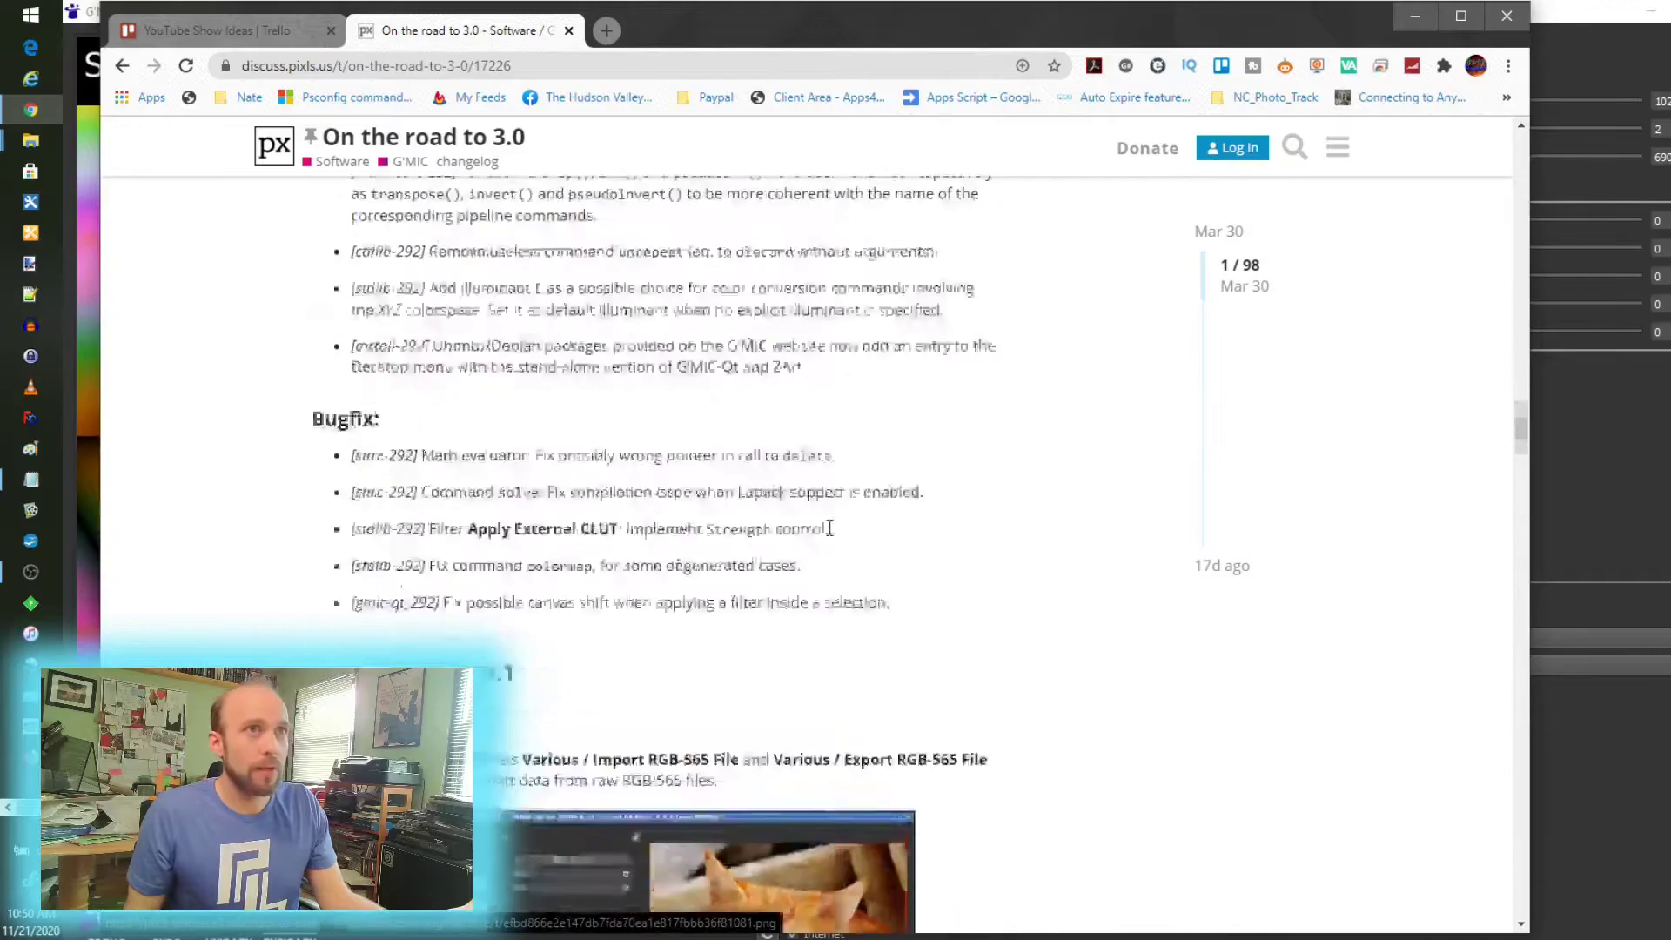
scroll(828, 535, "up", 20)
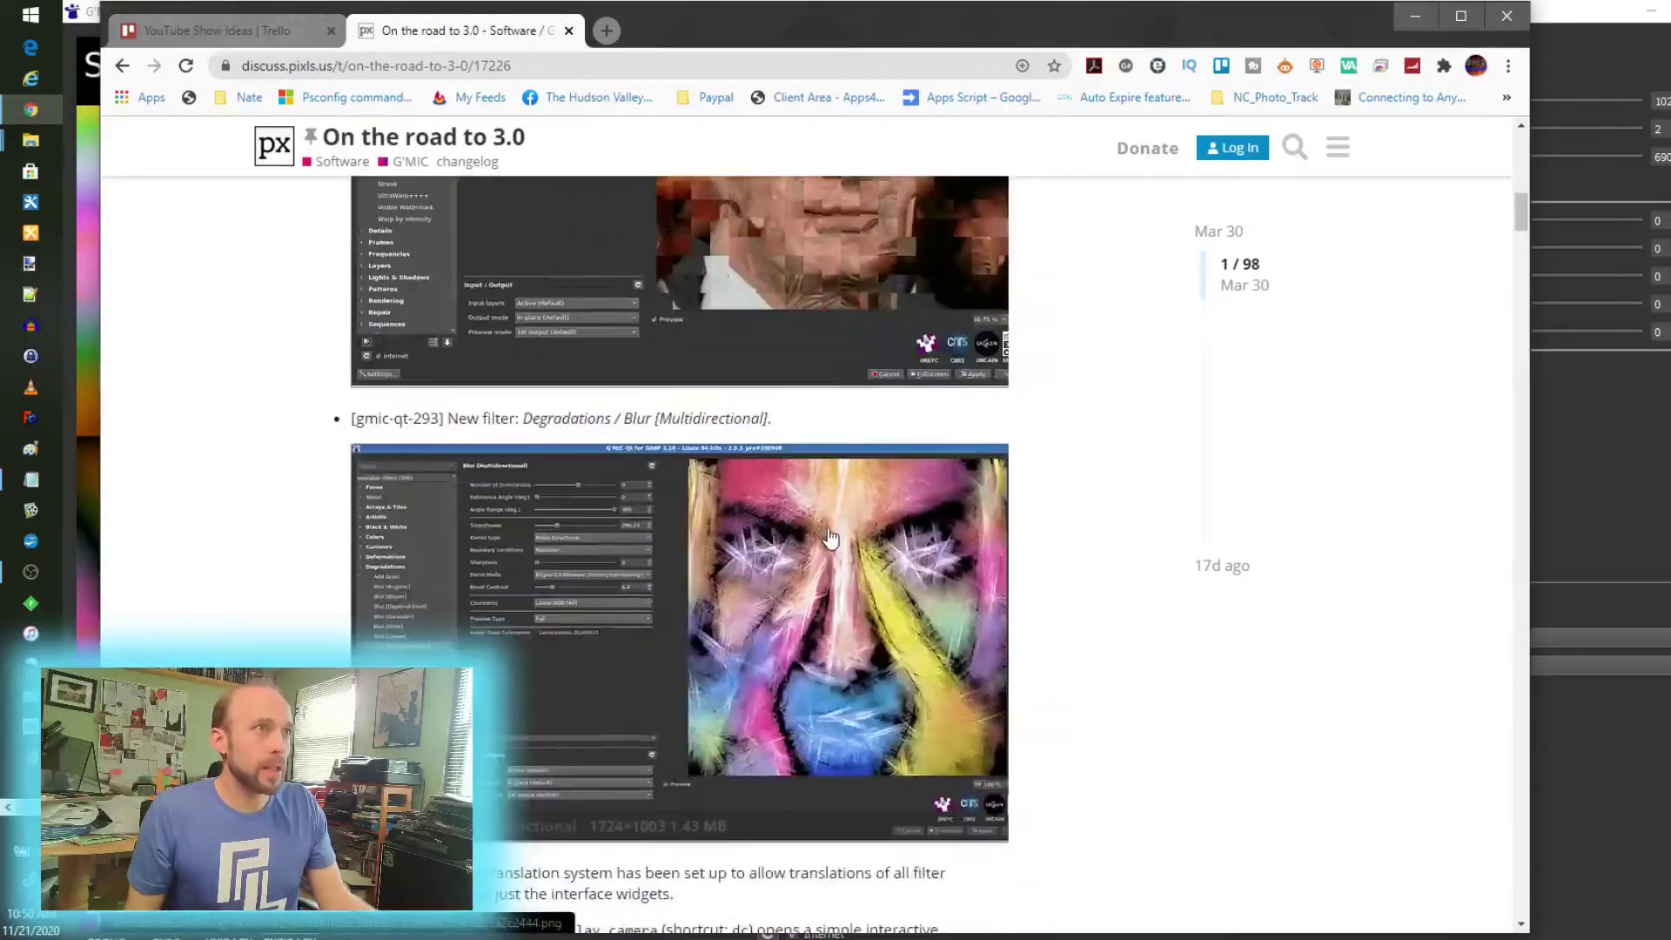
scroll(830, 538, "down", 10)
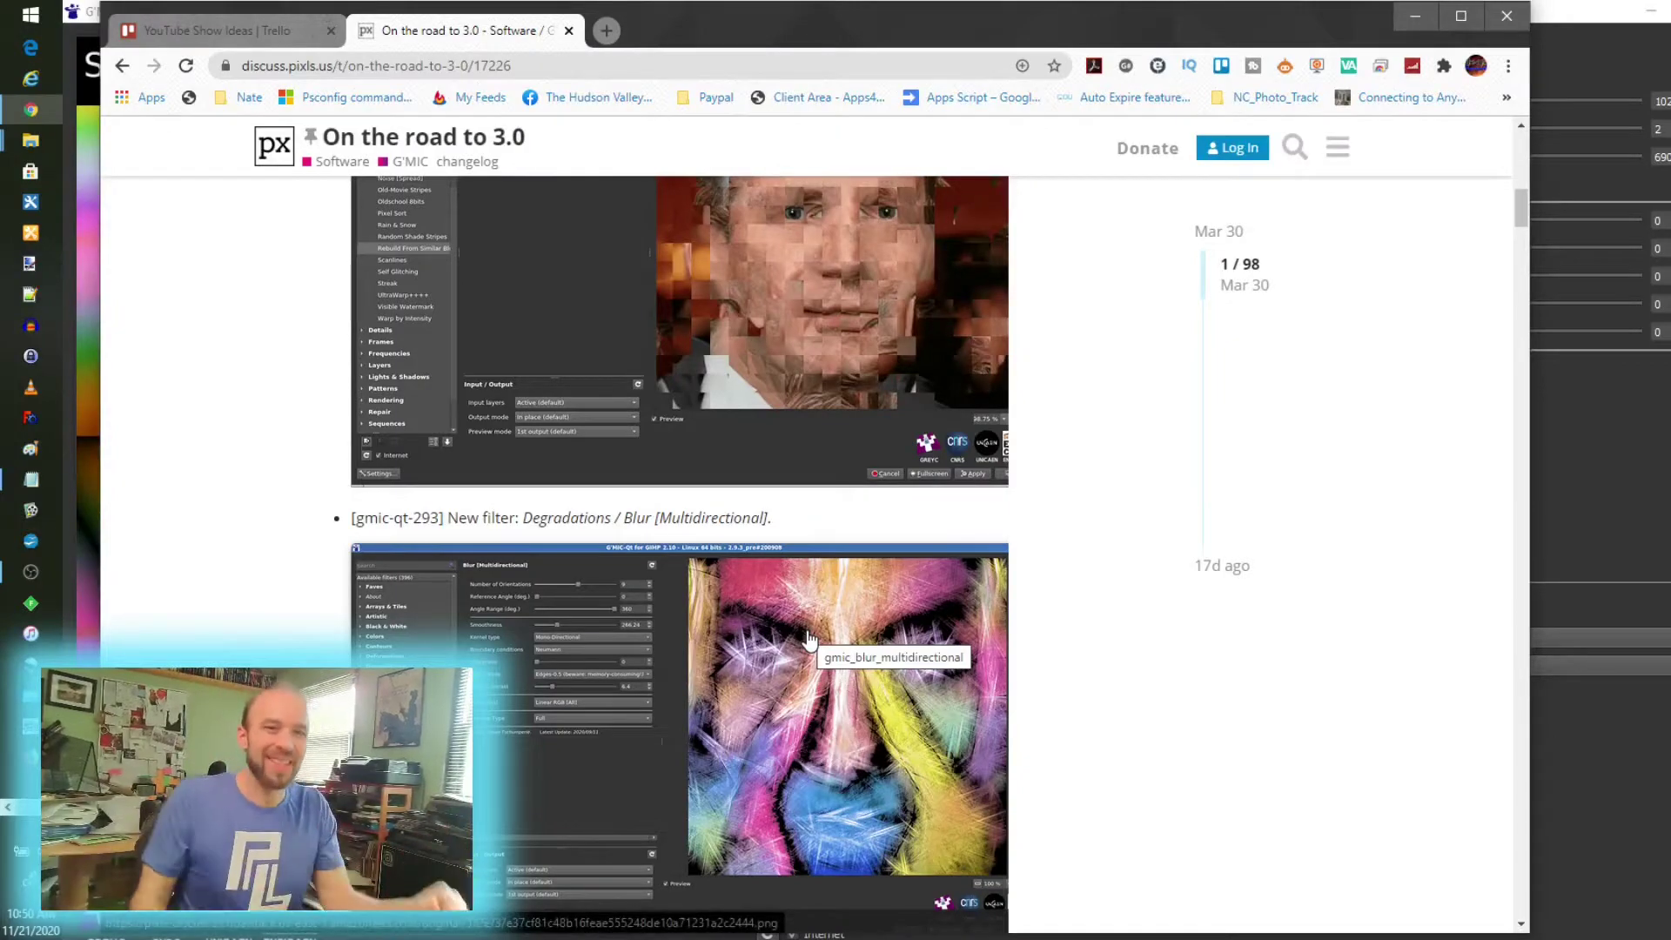
scroll(778, 609, "up", 5)
scroll(777, 606, "up", 6)
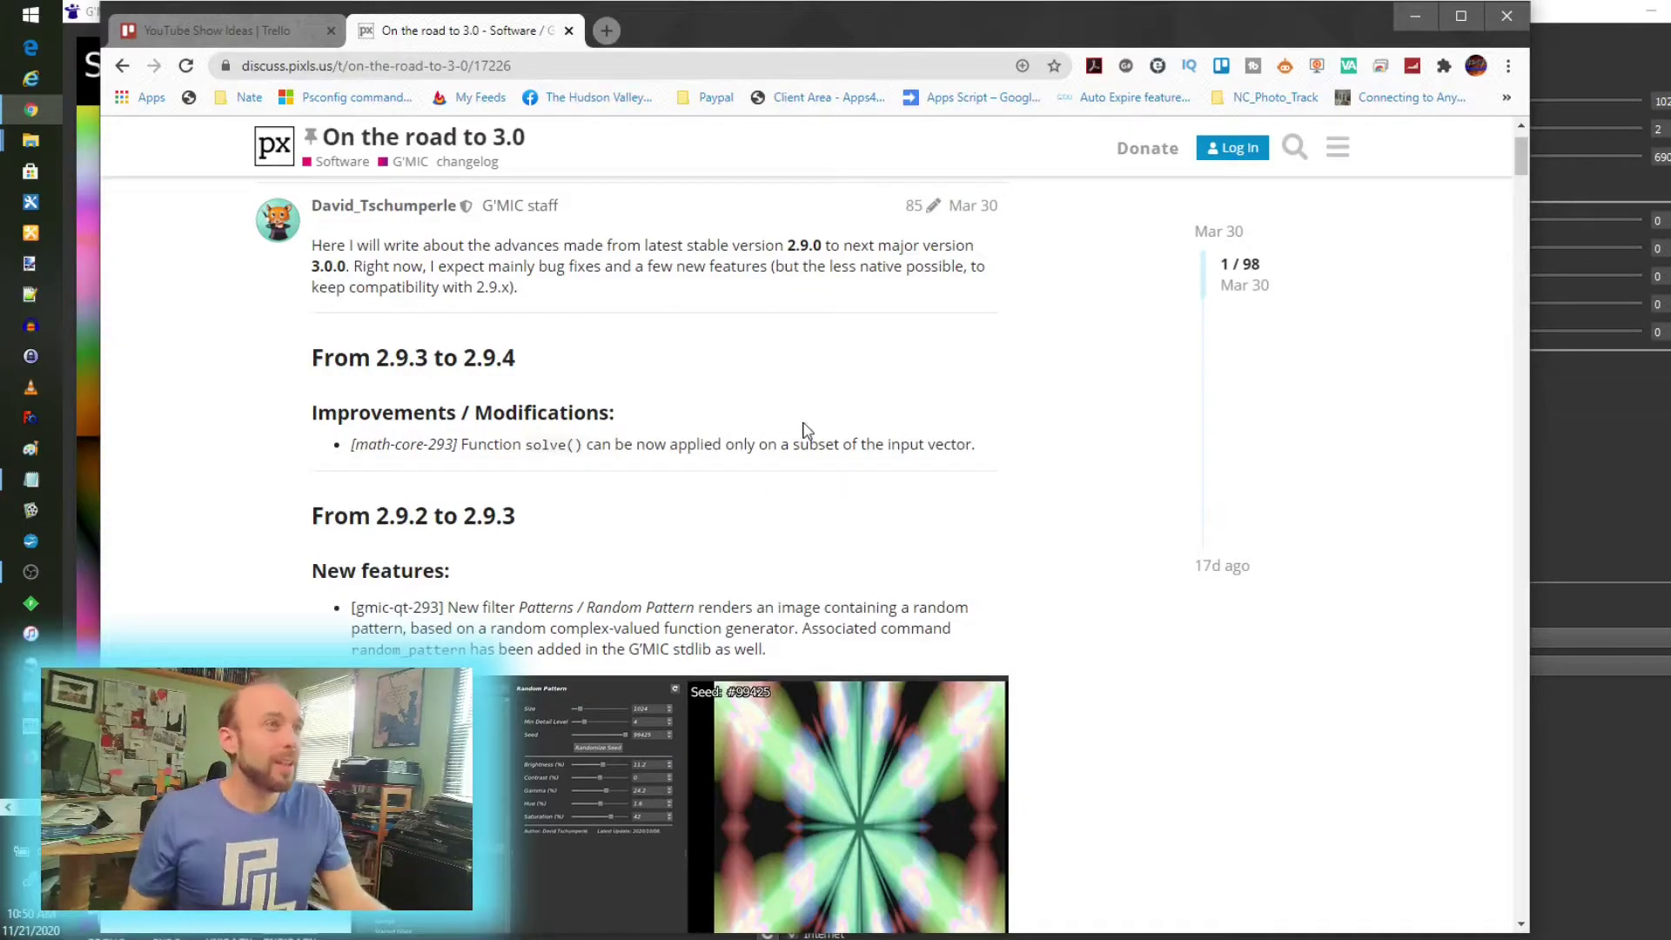
scroll(804, 430, "up", 1)
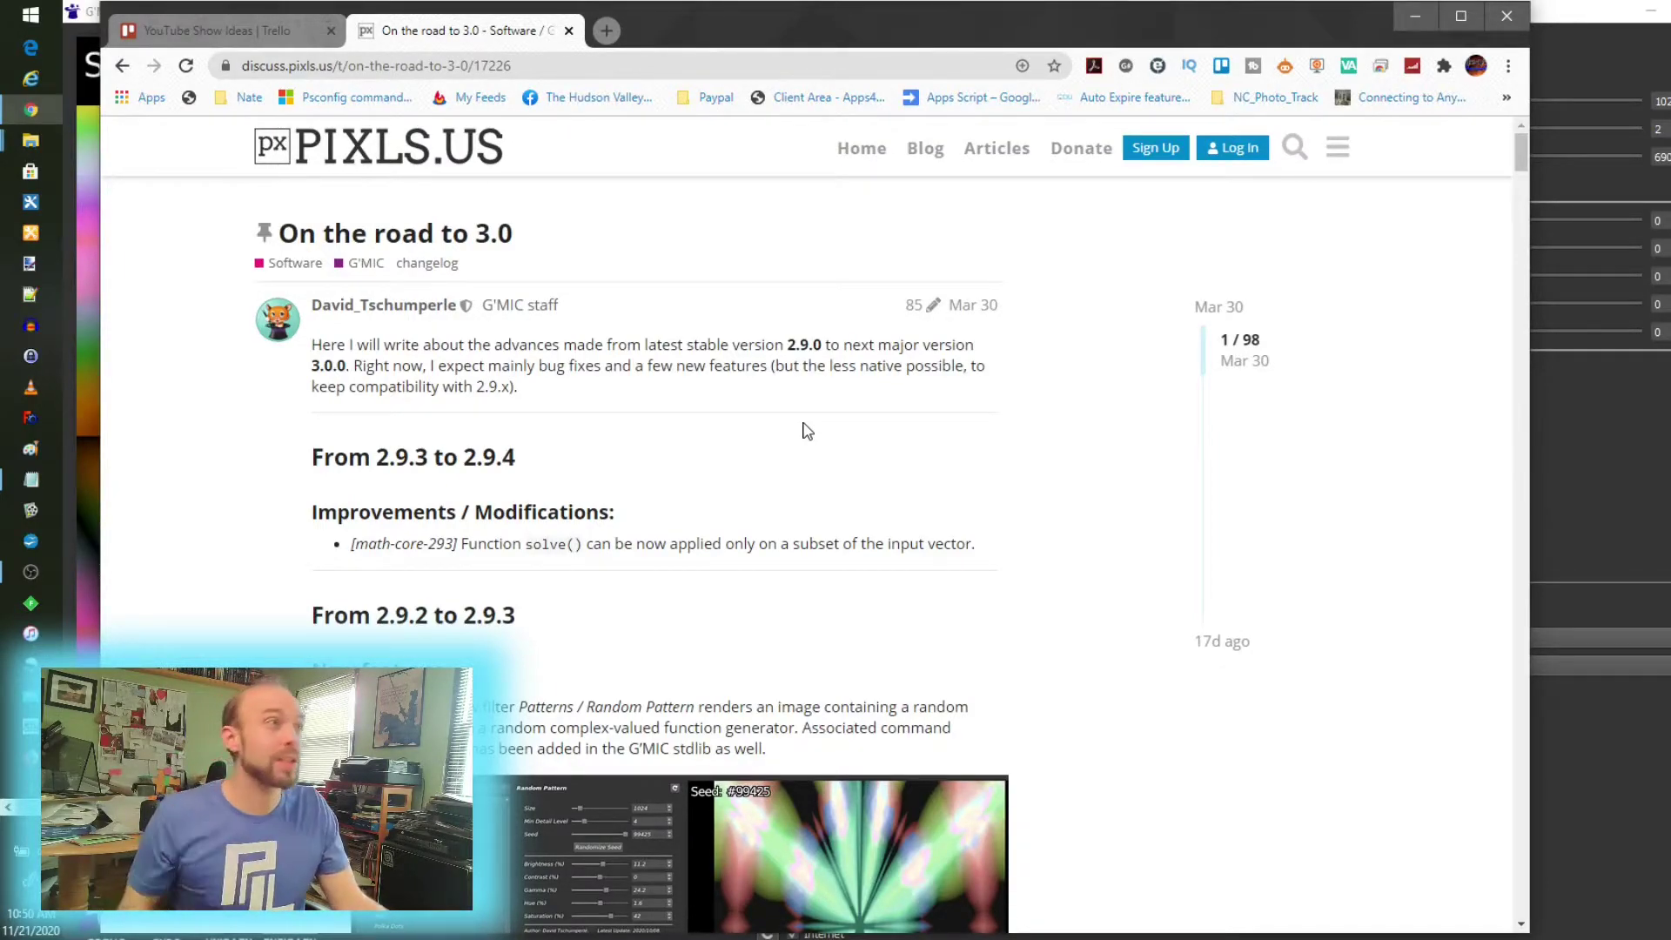
- Minimize Chrome, G'MIC-Qt and Krita, and move the Command Prompt with the earlier gmic output into view
left_click(1416, 17)
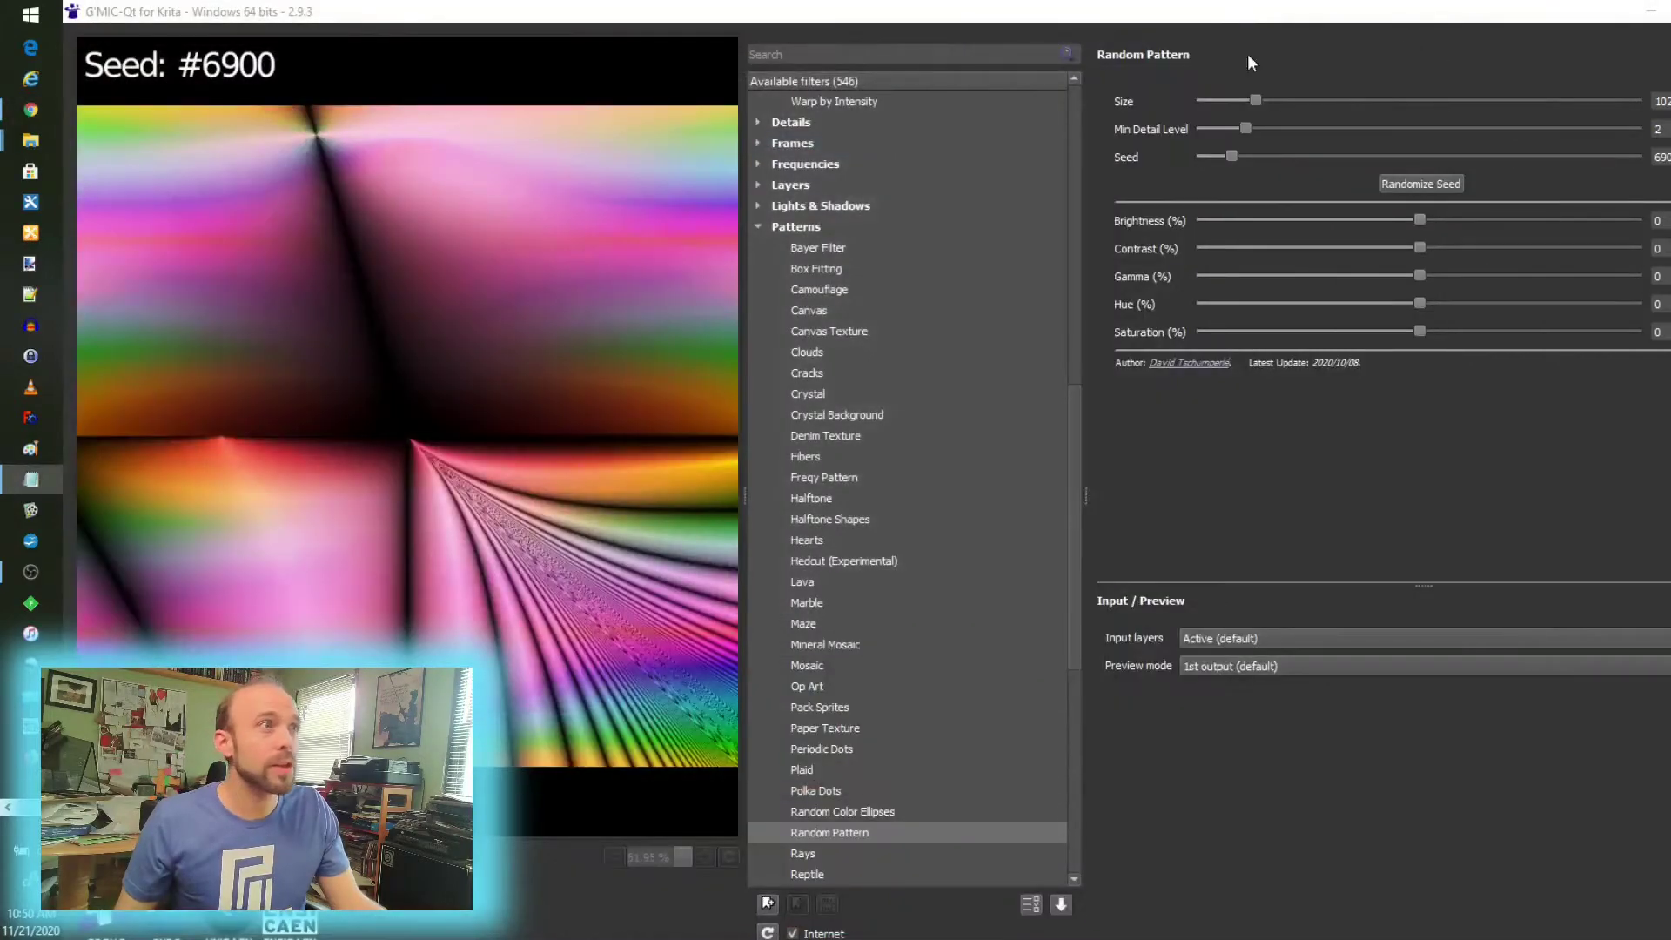
left_click(1650, 12)
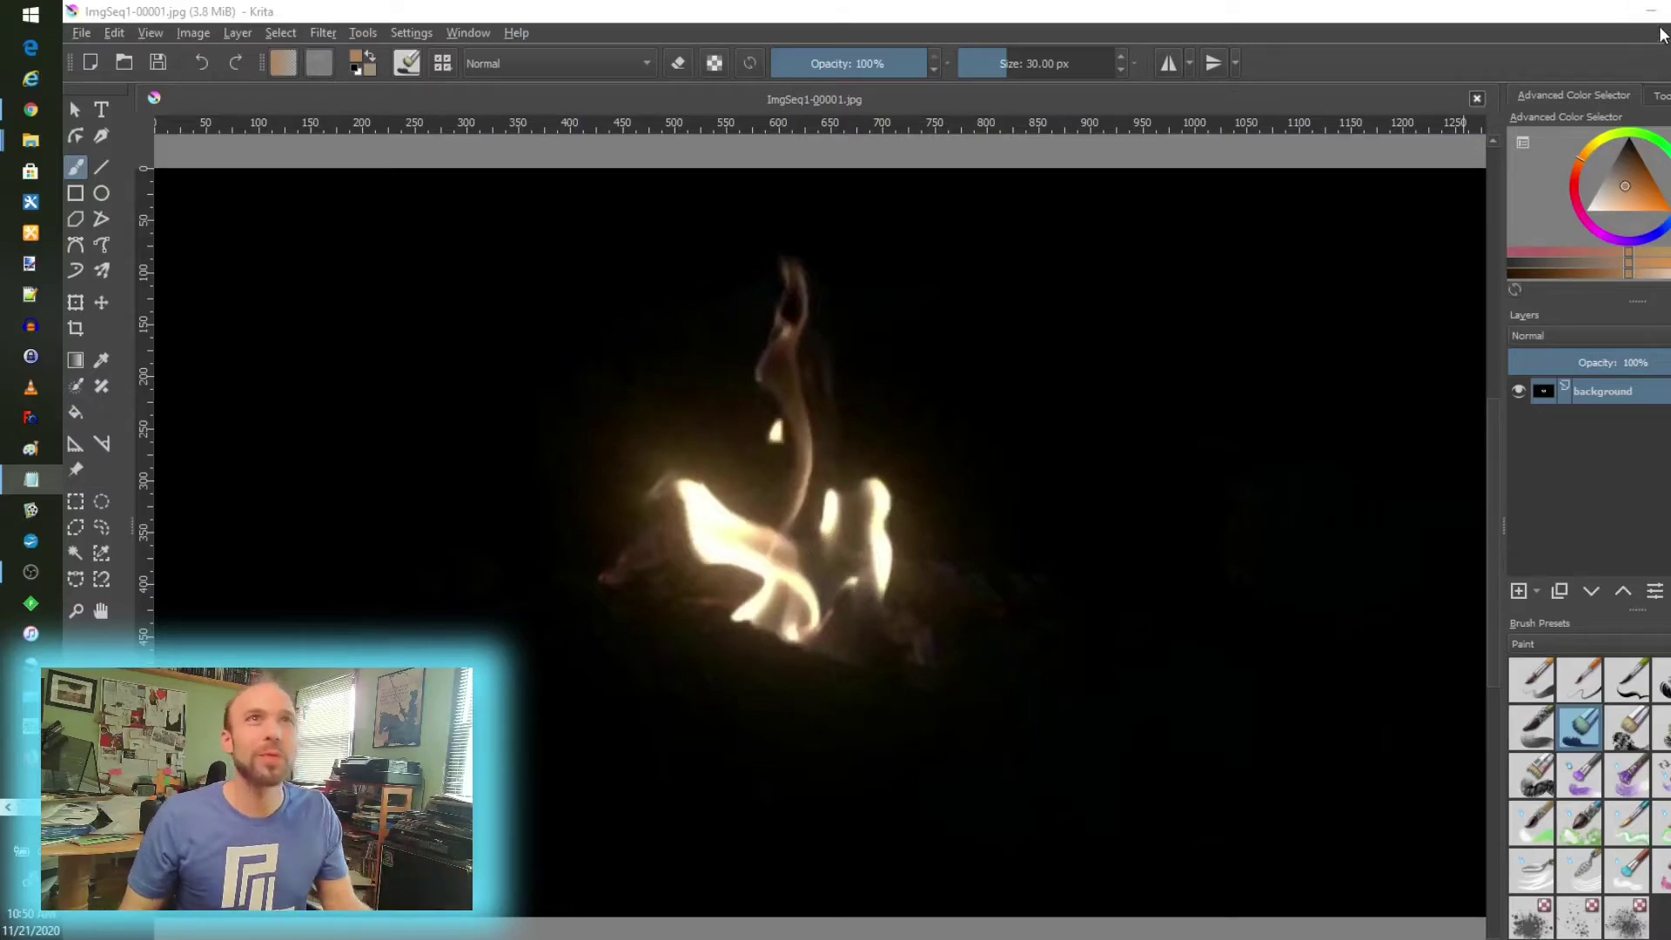
left_click(1644, 21)
left_click_drag(704, 295, 565, 241)
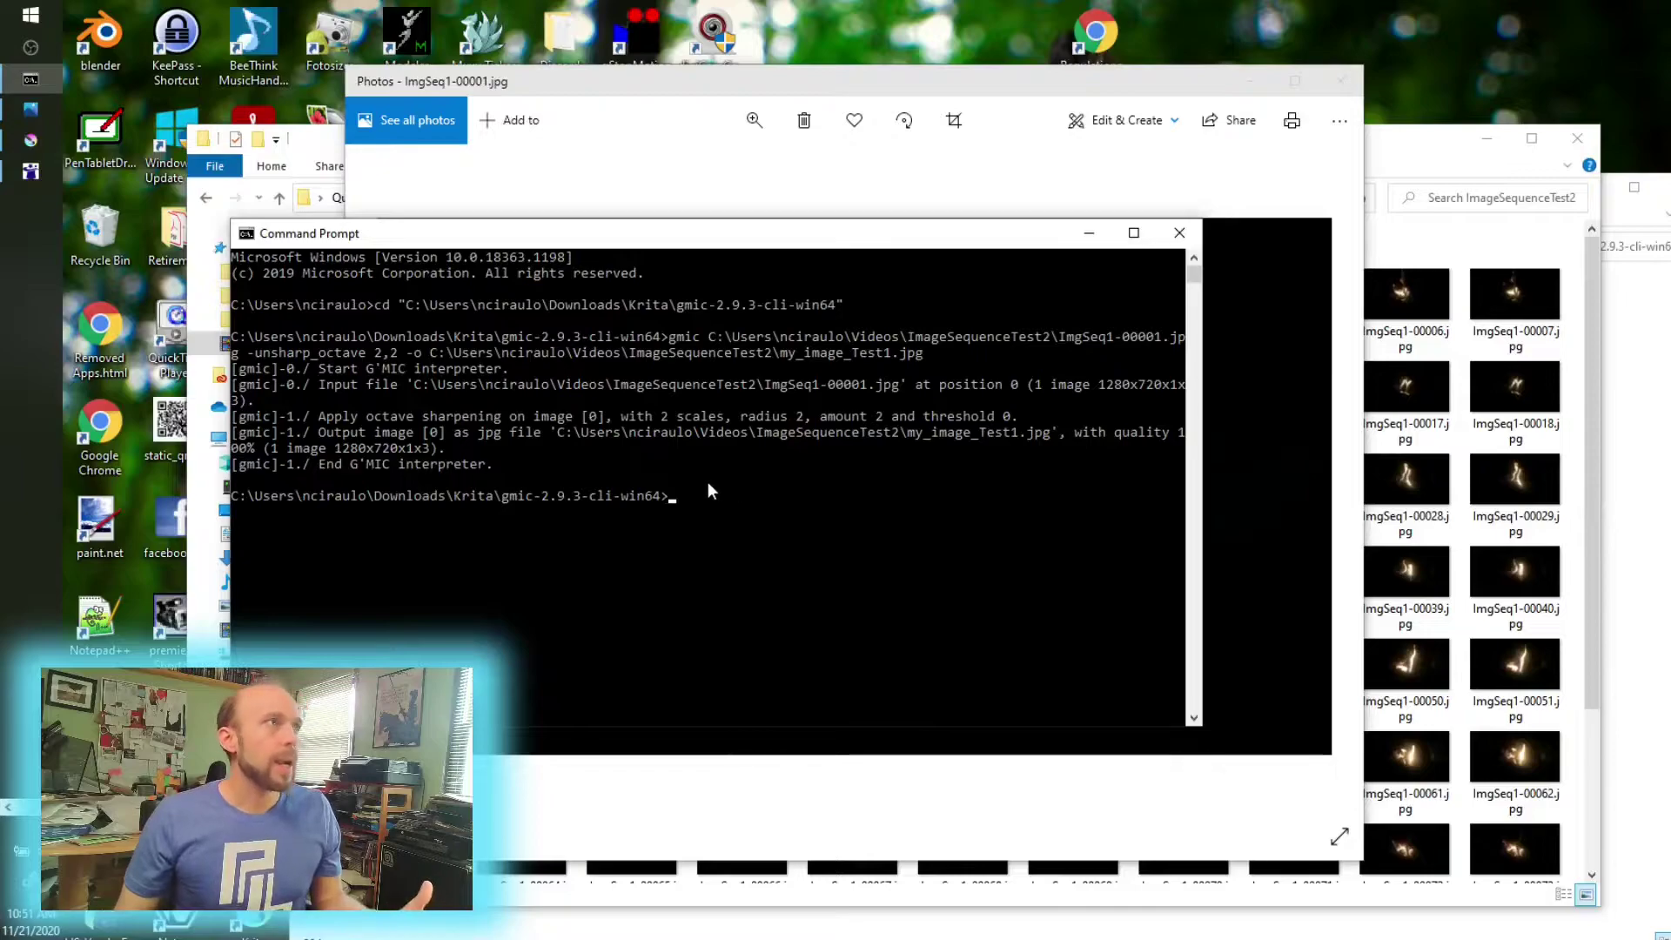
mouse_move(437, 238)
left_mouse_down()
mouse_move(394, 237)
mouse_move(417, 243)
left_mouse_up()
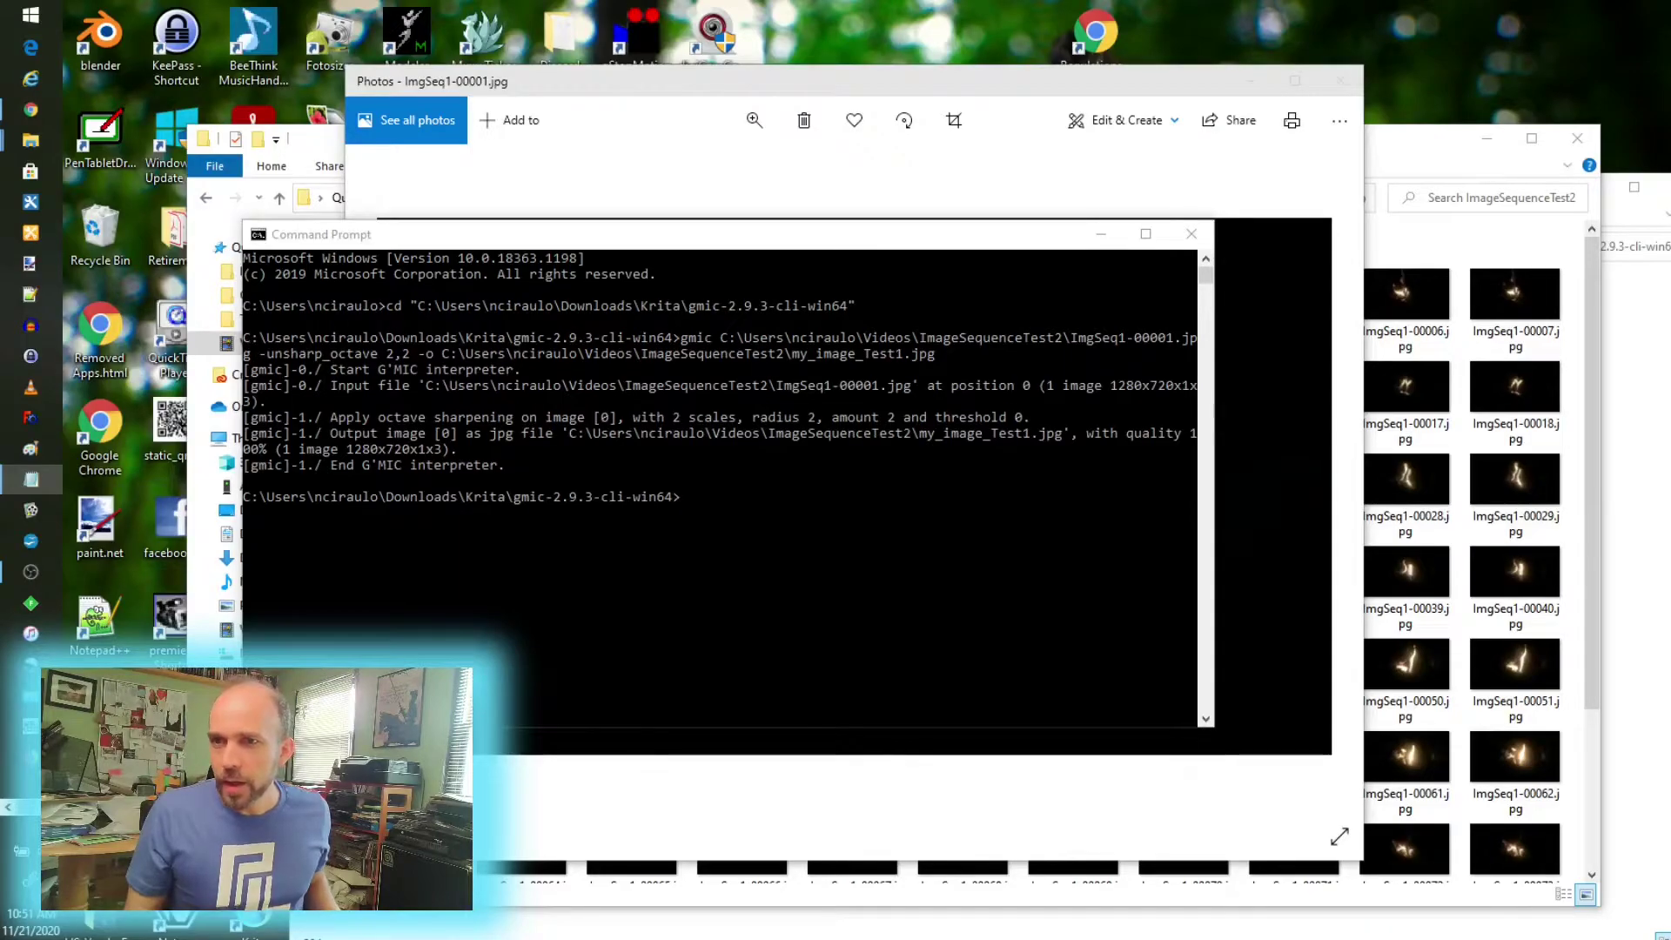
- Recall the previous gmic -unsharp_octave 2,2 command and change its output to my_image_Test2.jpg
left_click(787, 535)
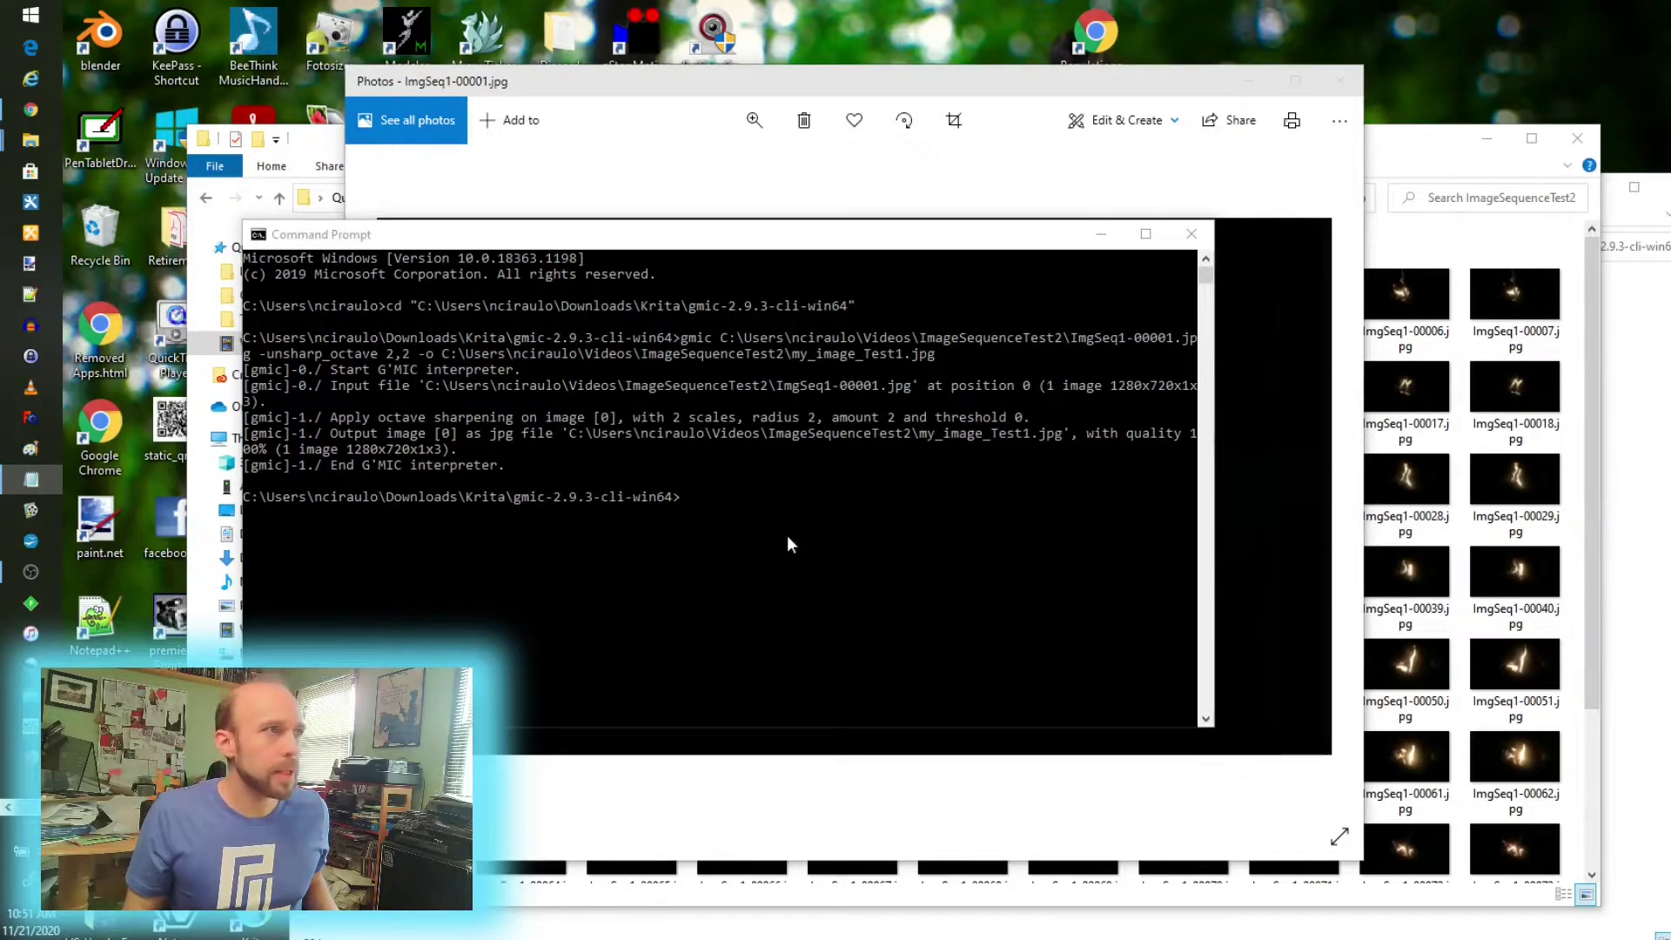
key("Up")
key("BackSpace")
key("BackSpace")
key("BackSpace")
key("BackSpace")
key("BackSpace")
type("2.jpg")
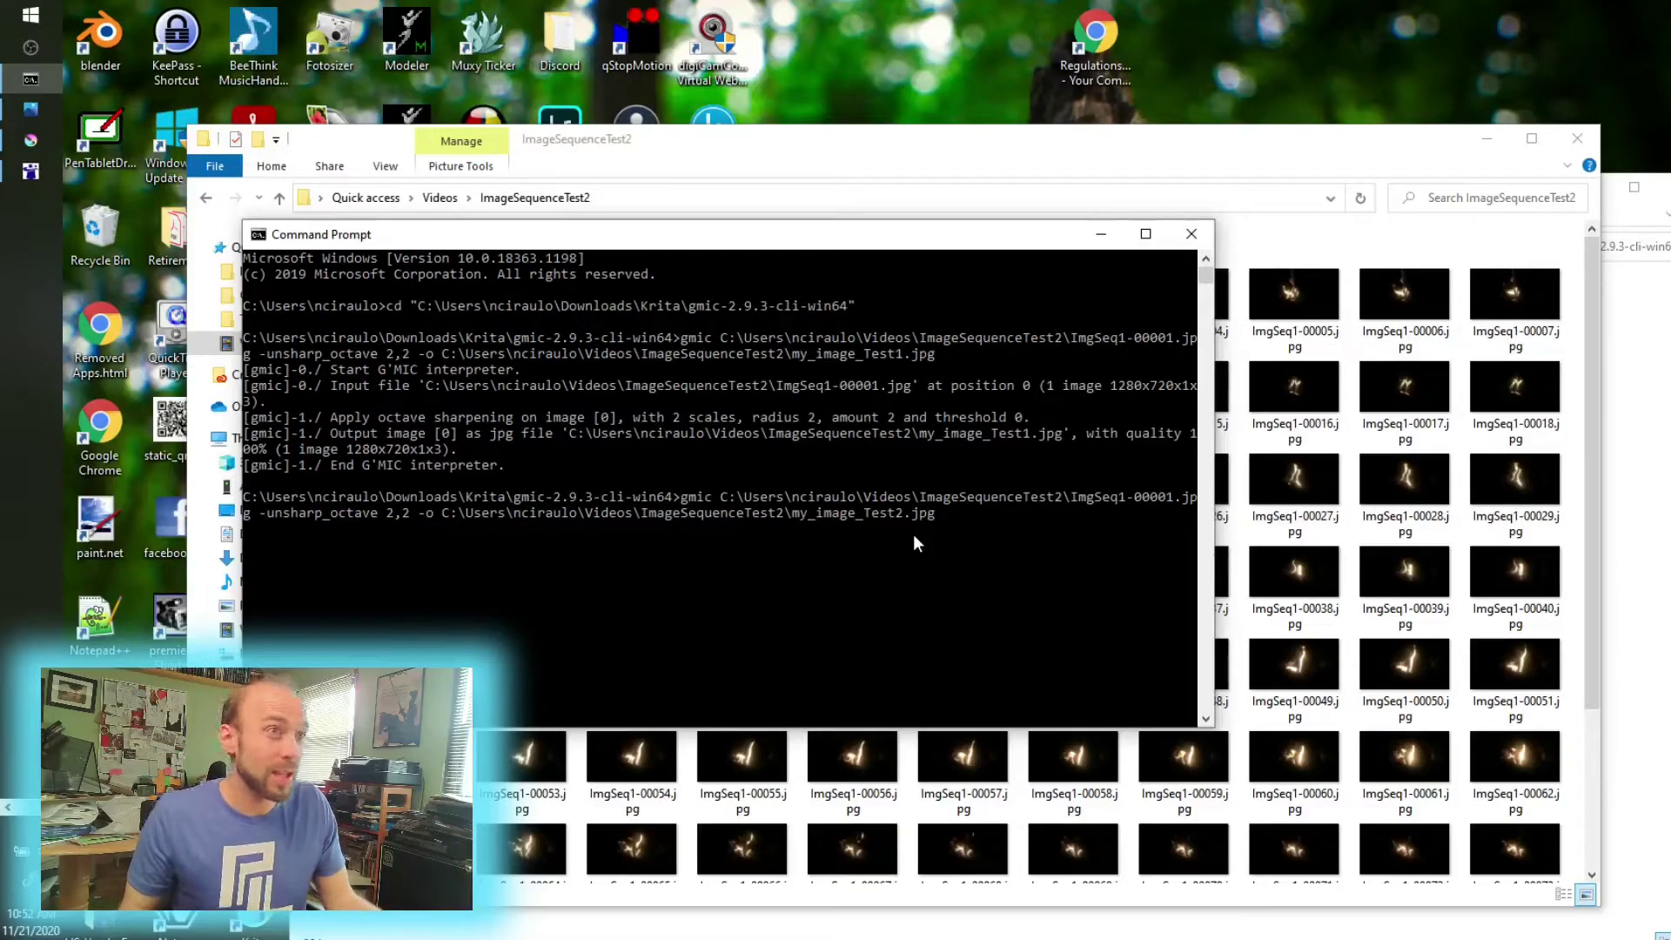
- Run the gmic command to generate my_image_Test2.jpg and return to the ImageSequenceTest2 folder
key("Return")
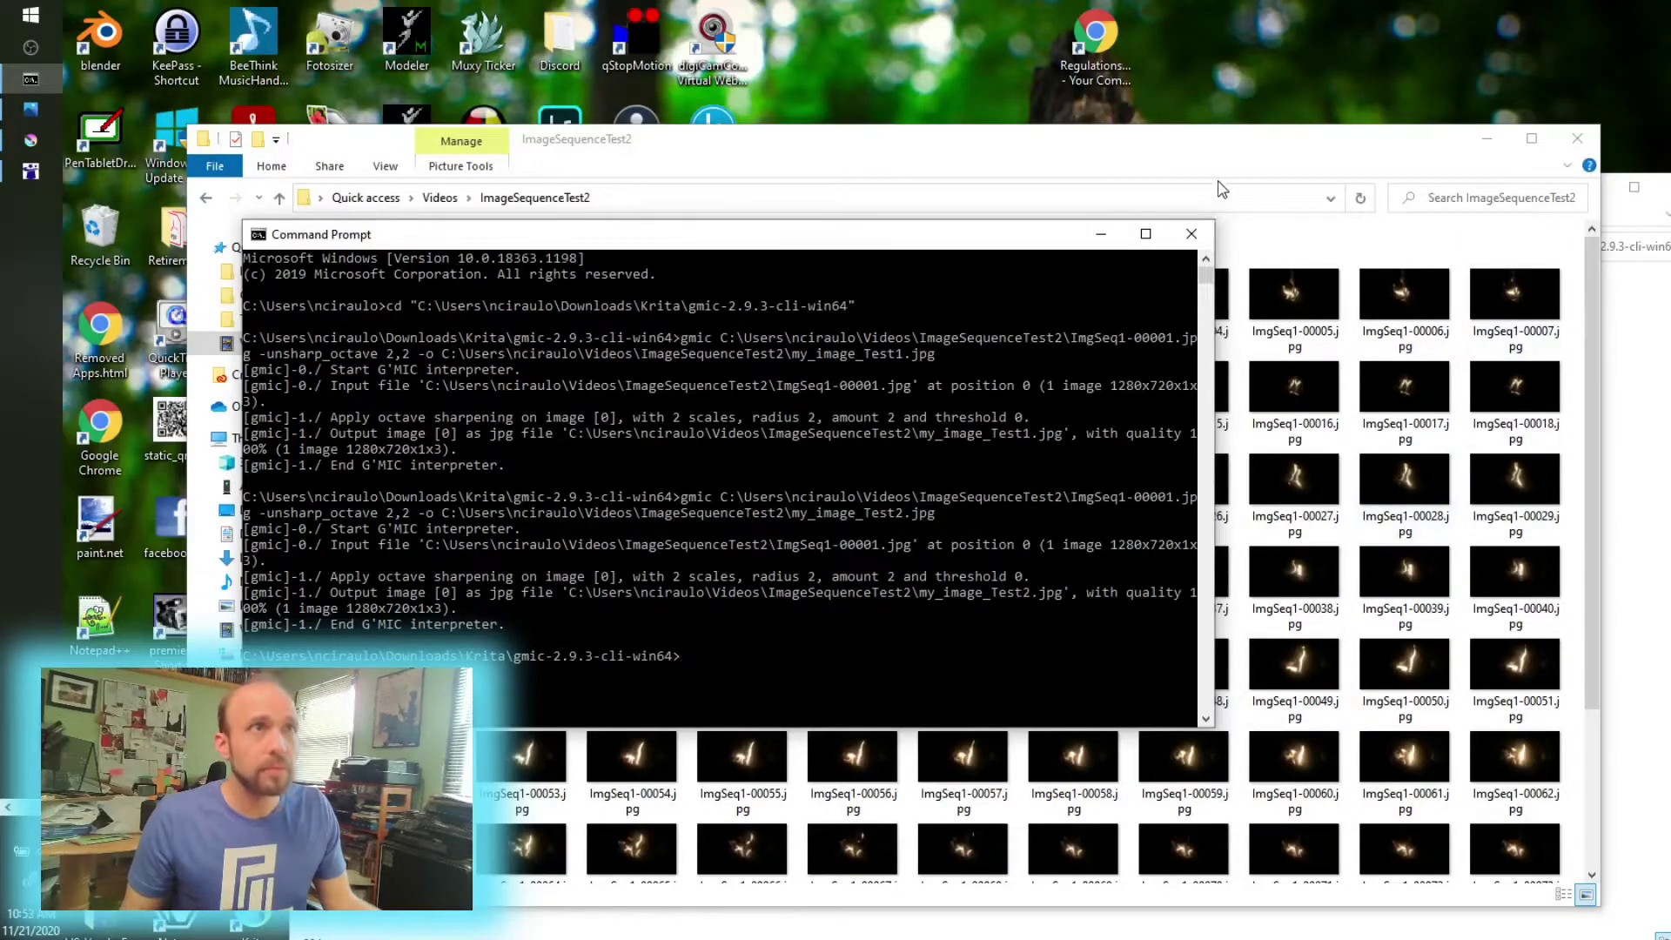
left_click_drag(1053, 225, 934, 252)
left_click(1018, 156)
scroll(1018, 522, "down", 8)
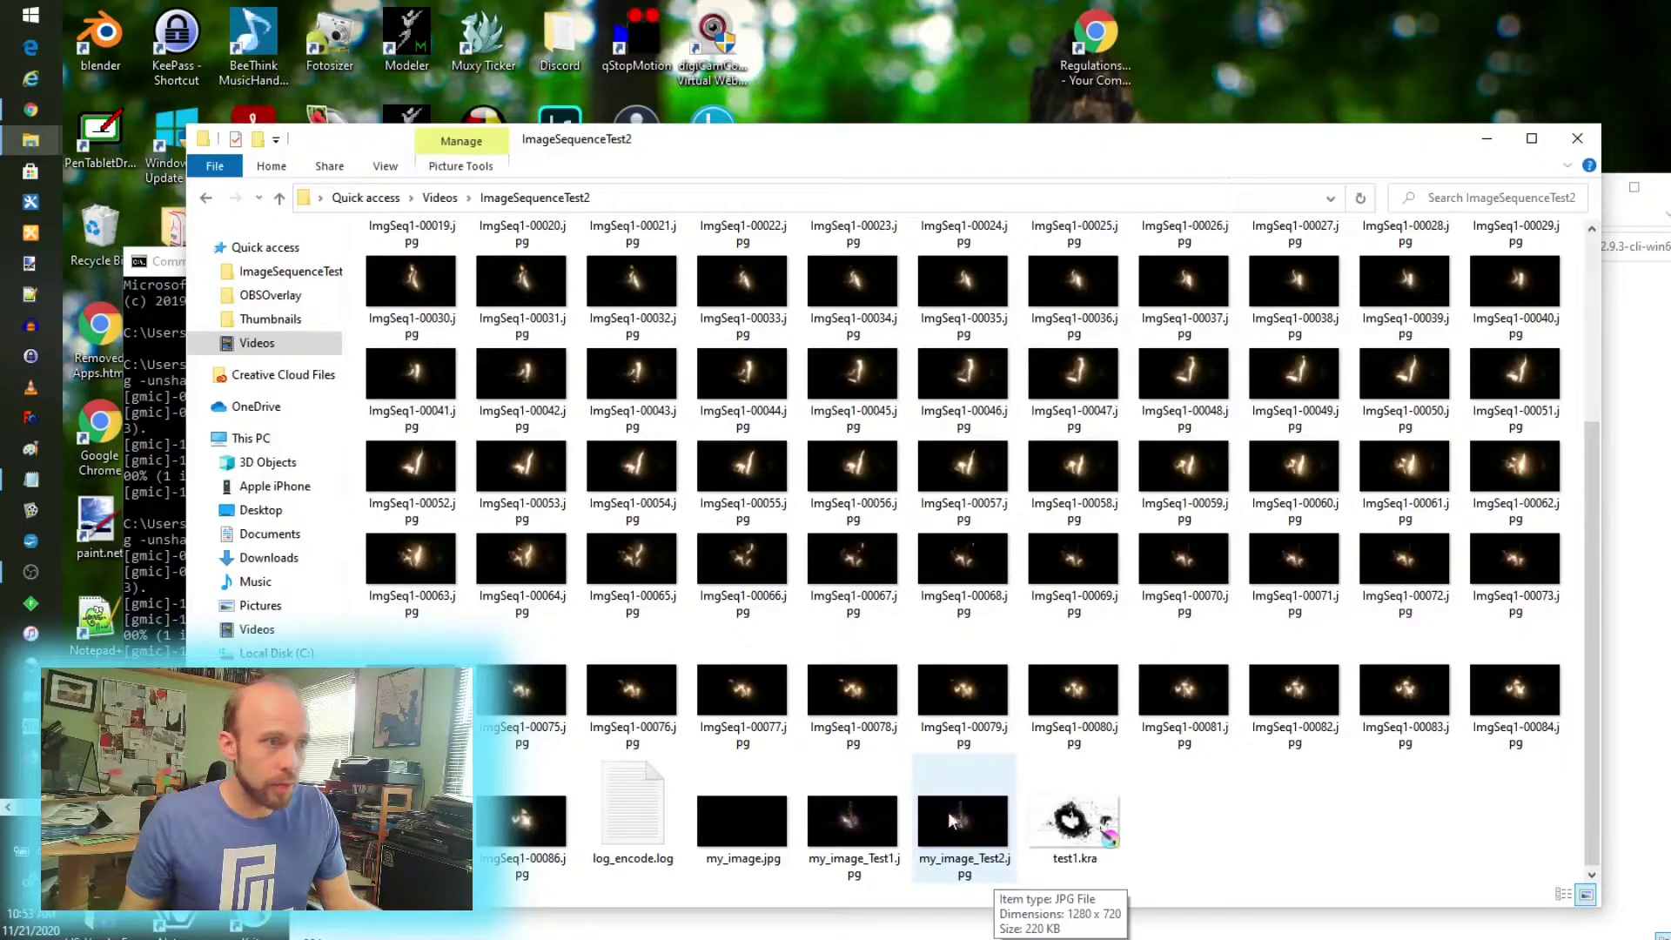
- View my_image_Test2.jpg in Photos to inspect the sharpening, then close it
left_click(963, 835)
double_click(964, 835)
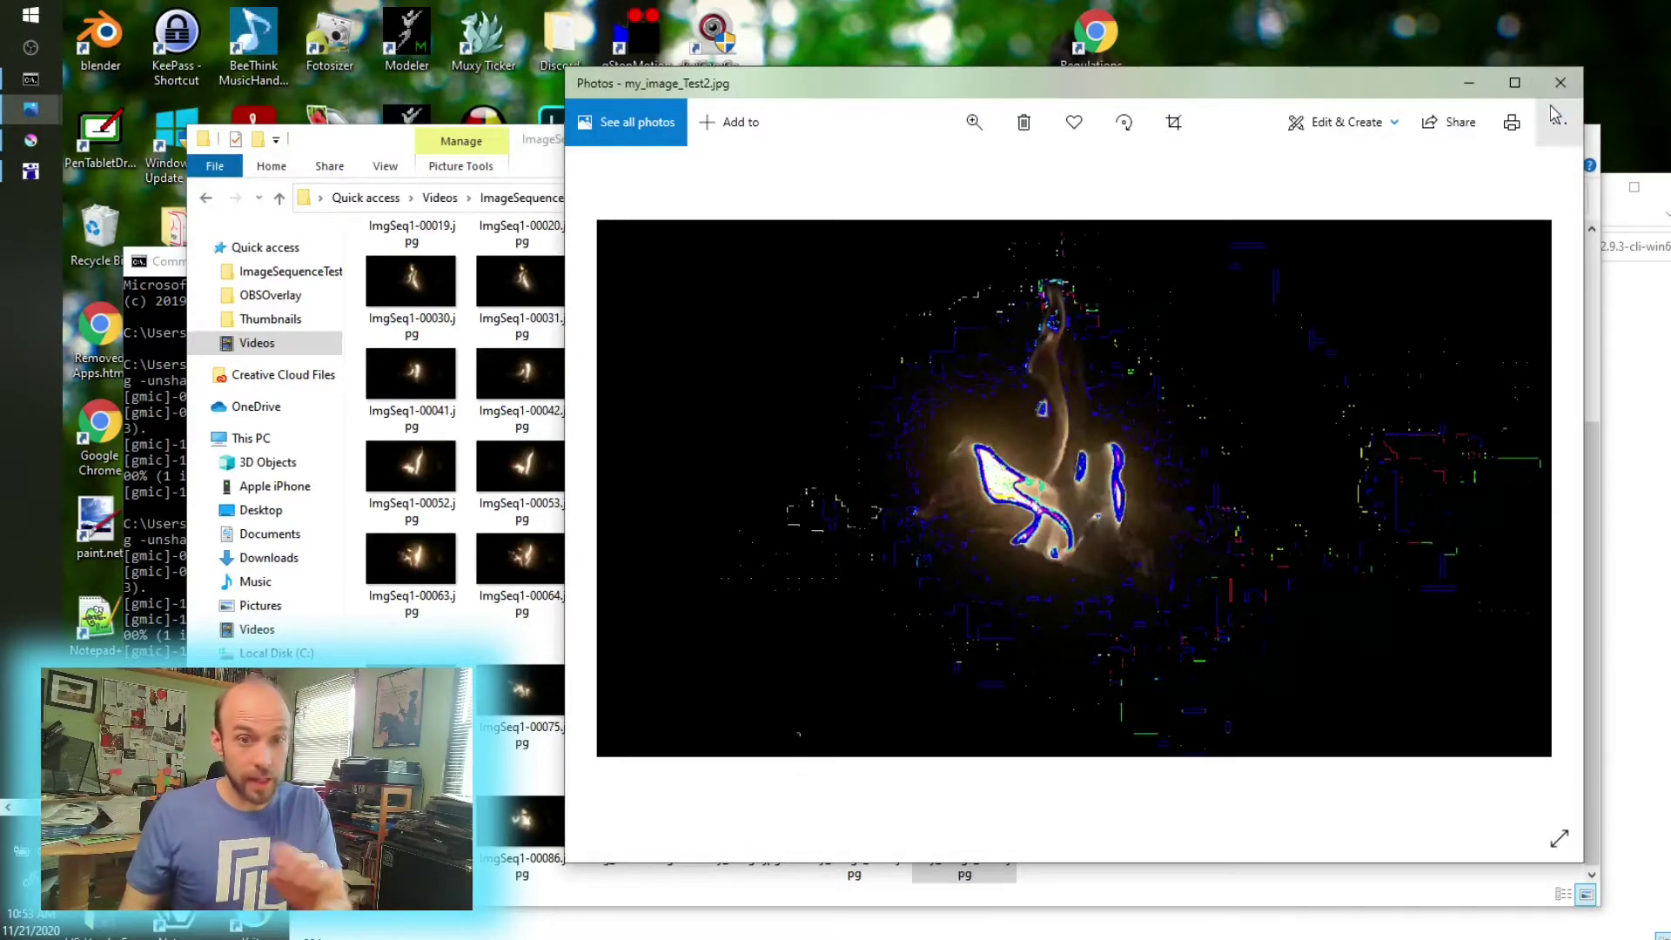
left_click(1559, 85)
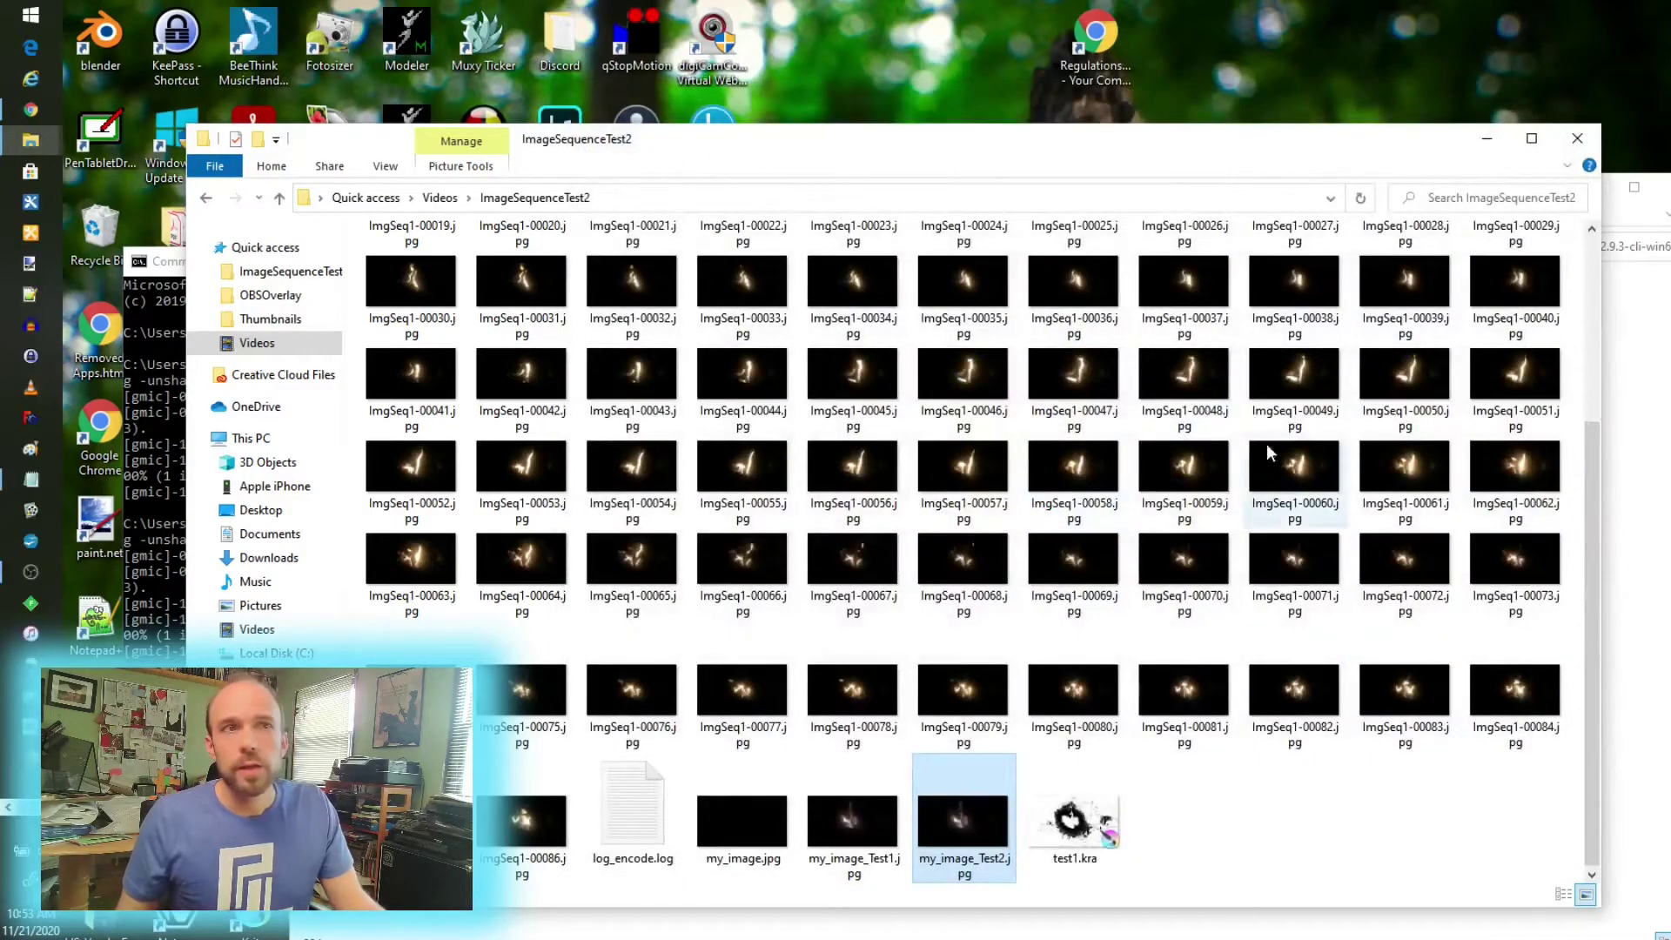
- Paste the gmic -debug command rendering Test1.mp4 at the prompt, then locate ffmpeg.exe in gmic-2.9.3-cli-win64
scroll(957, 548, "up", 3)
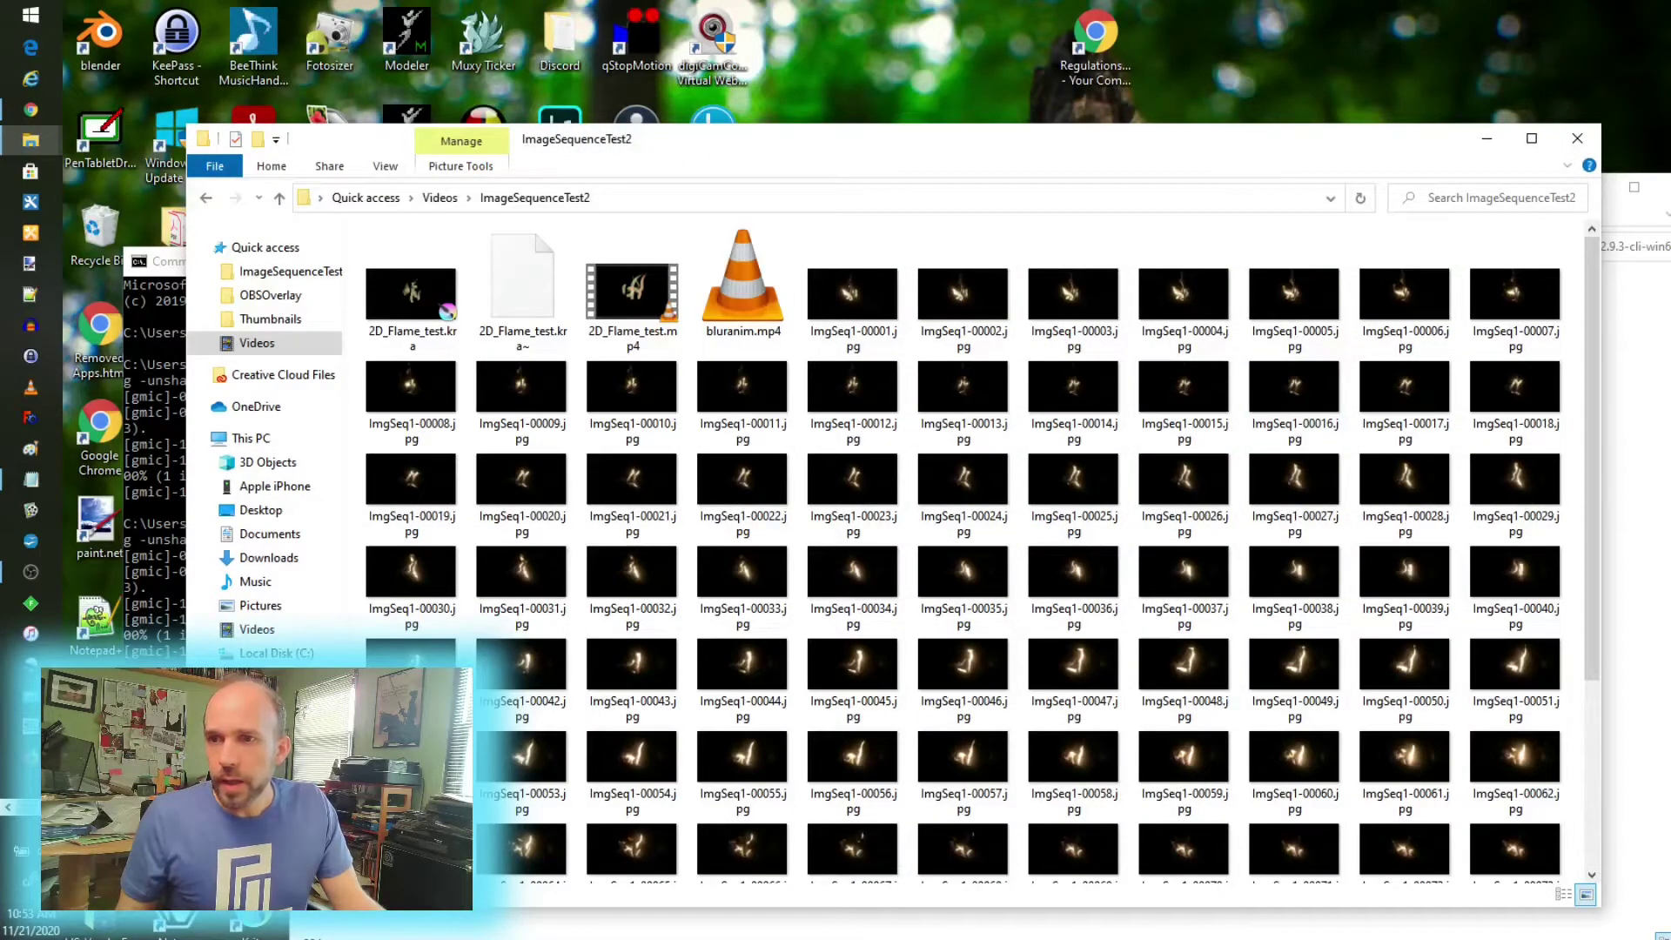
key("alt+Tab")
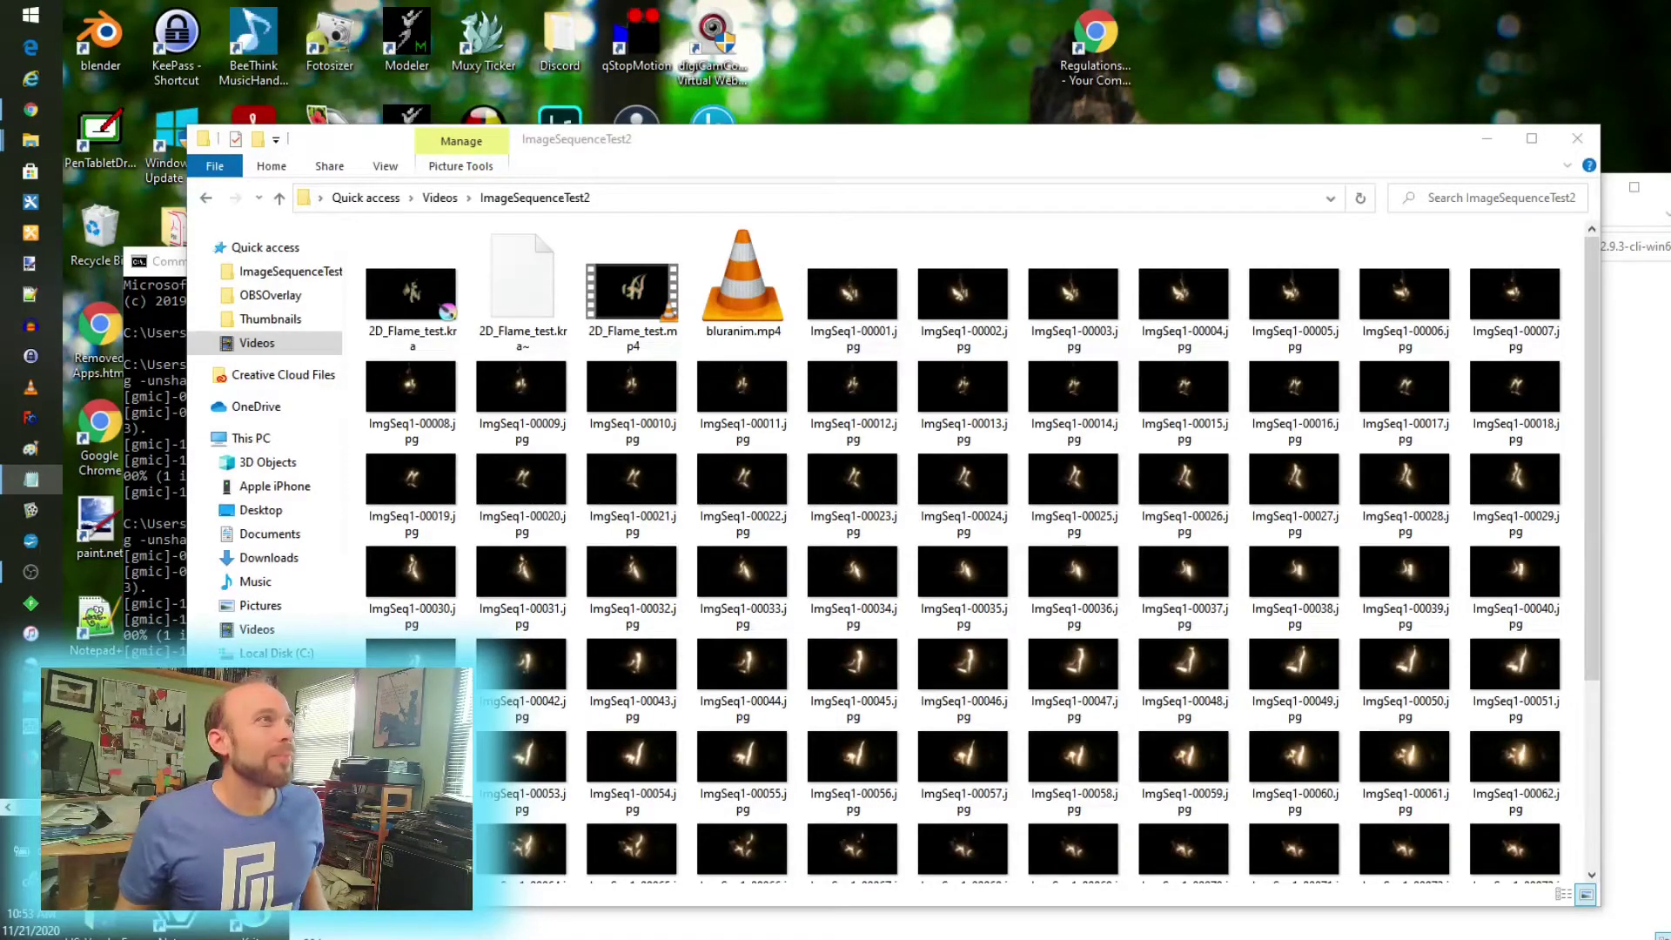
left_click(174, 263)
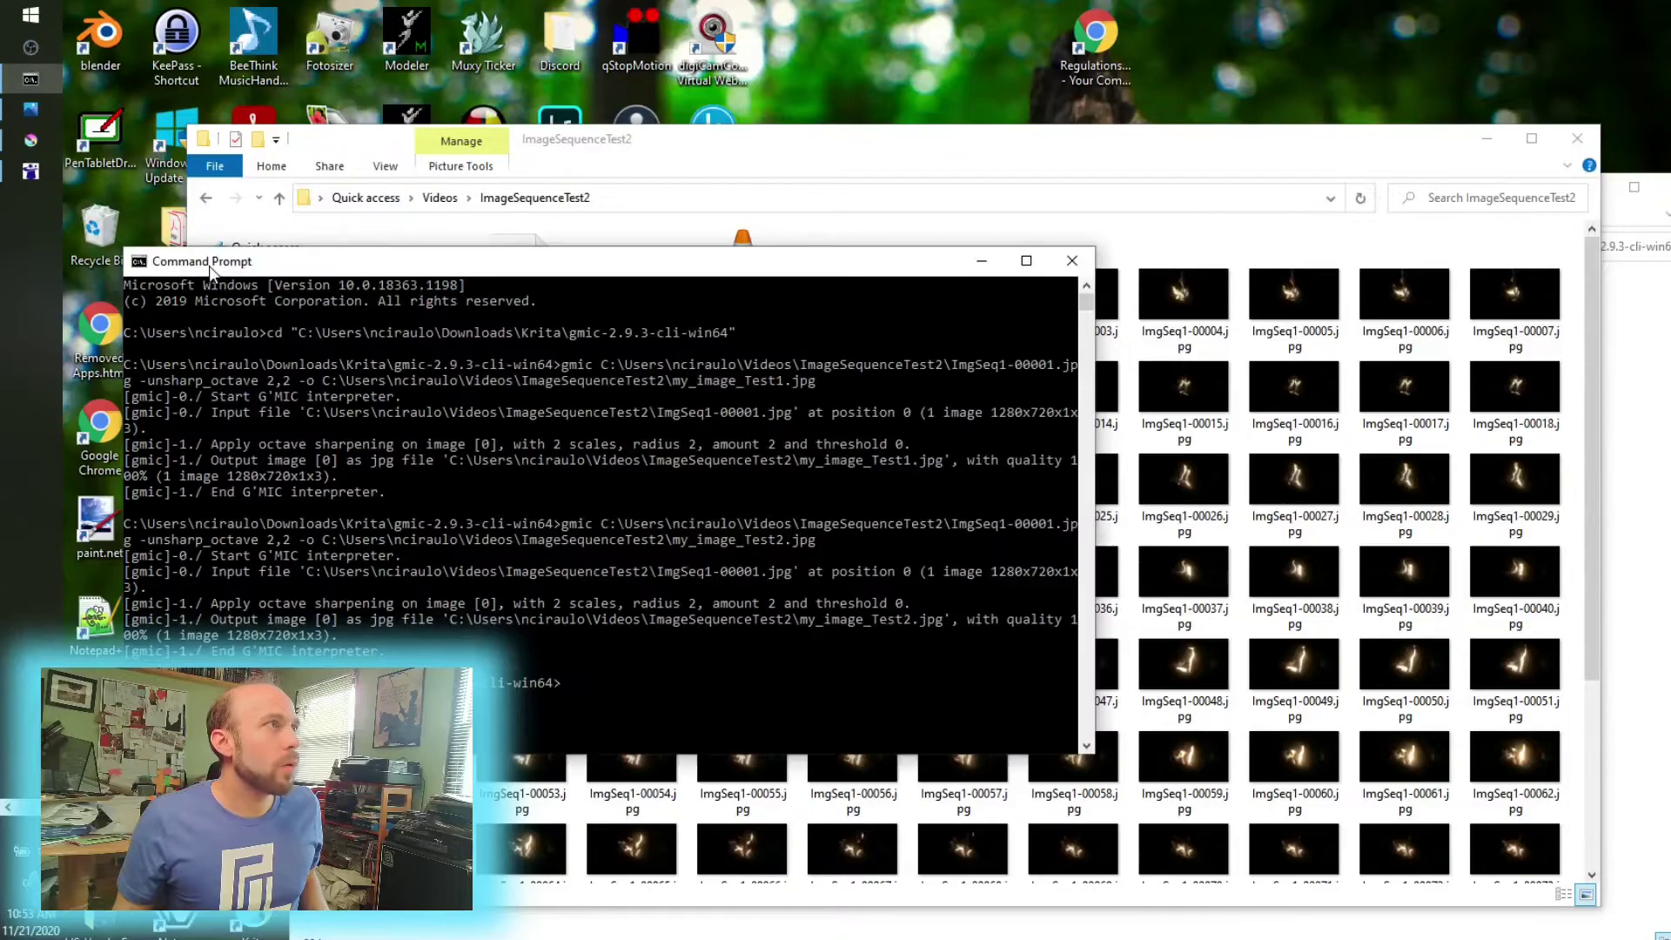
left_click_drag(210, 270, 670, 166)
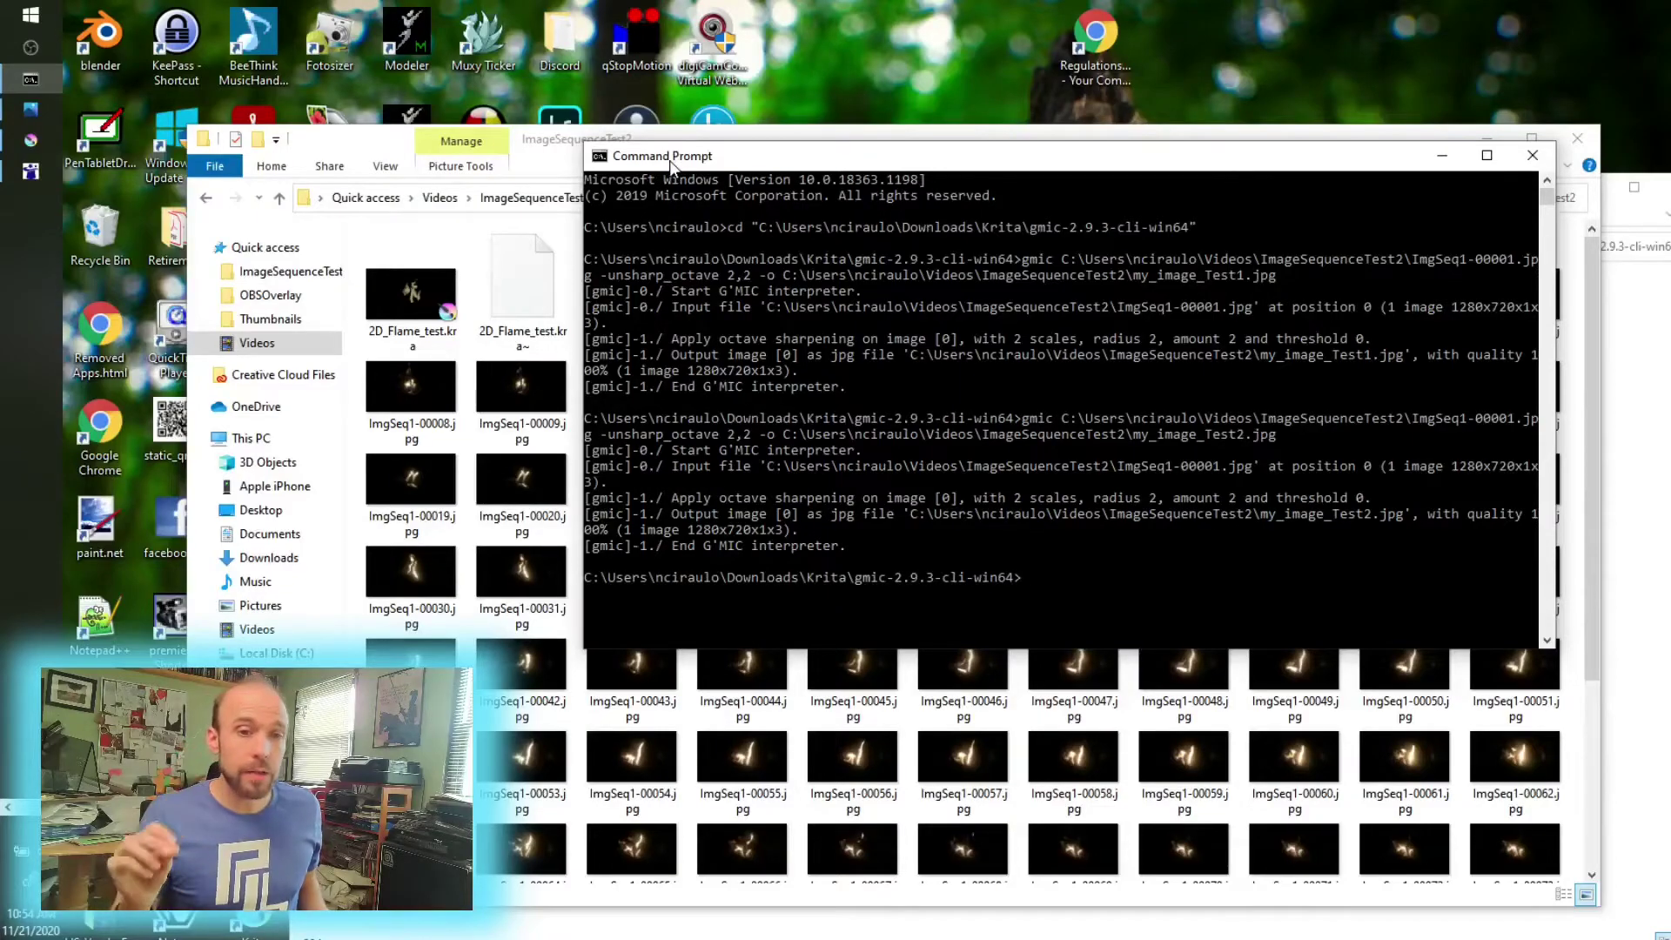
type("gmic -debug 360,240,300,3 -noise[-1] 0.02,2 -blur[-1] 12,0,1 -normalize[-1] 0,255 -shift[-1] 0,0,0,-1.4257,2 -apply_gamma[-1] 1.5 -split[-1] z -output C:\\Users\\nciraulo\\Videos\\ImageSequenceTest2\\Test1.mp4gmic -debug 360,240,300,3 -noise[-1] 0.02,2 -blur[-1] 12,0,1 -normalize[-1] 0,255 -shift[-1] 0,0,0,-1.4257,2 -apply_gamma[-1] 1.5 -split[-1] z -output C:\\Users\\nciraulo\\Videos\\ImageSequenceTest2\\Test1.mp4")
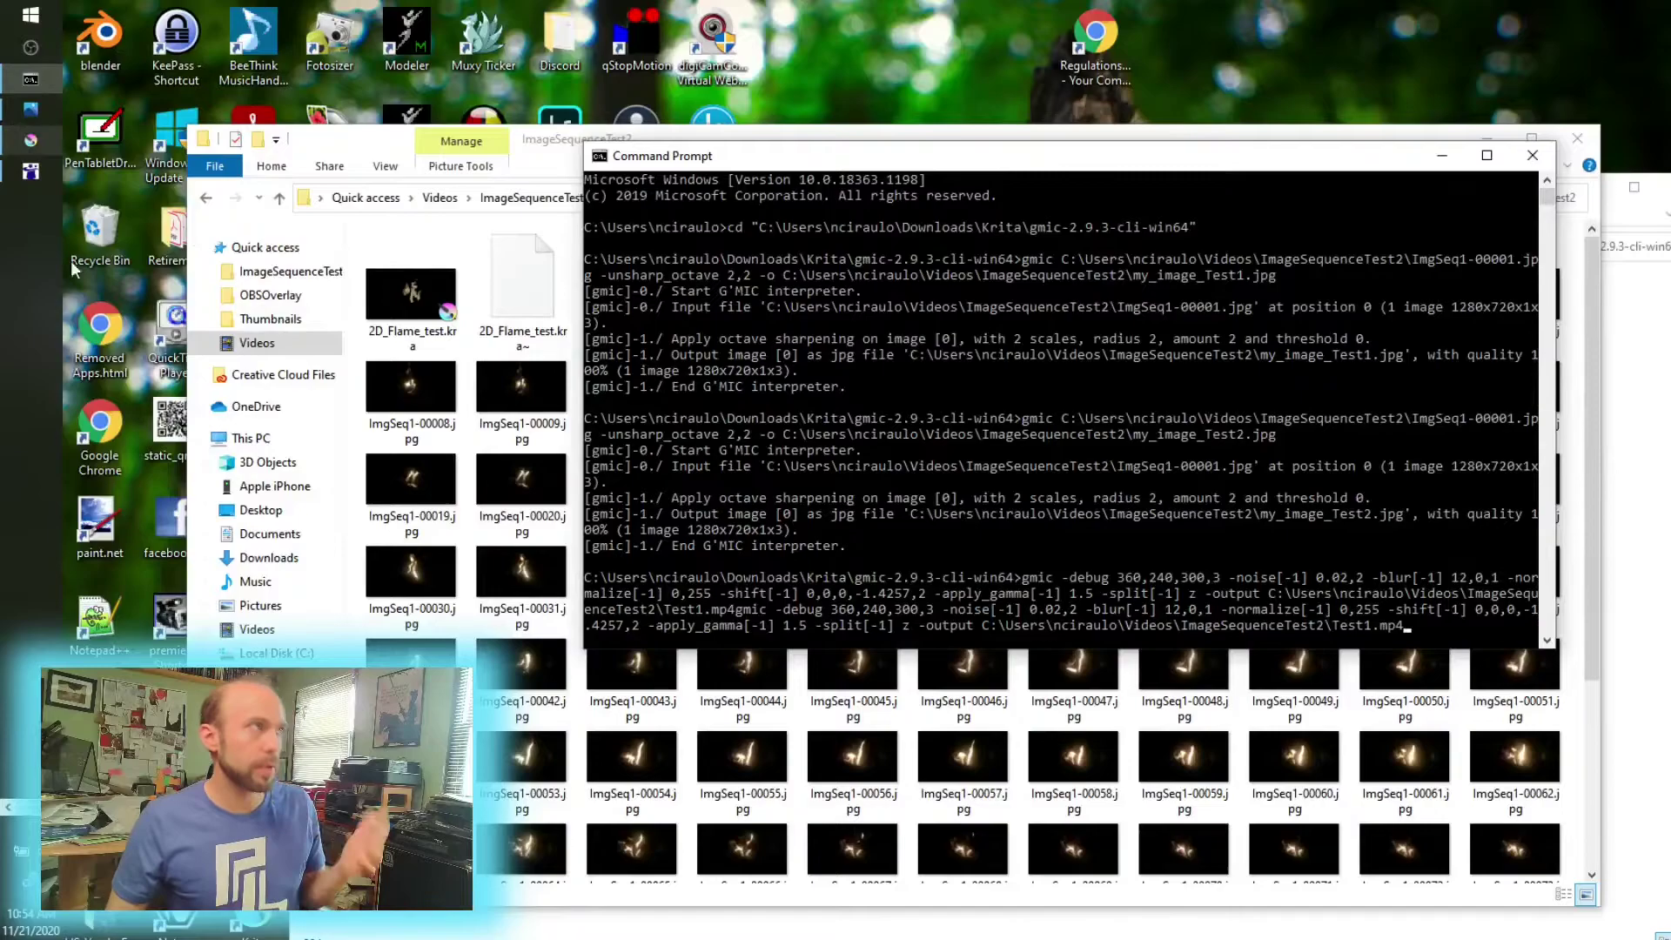
key("alt+Tab")
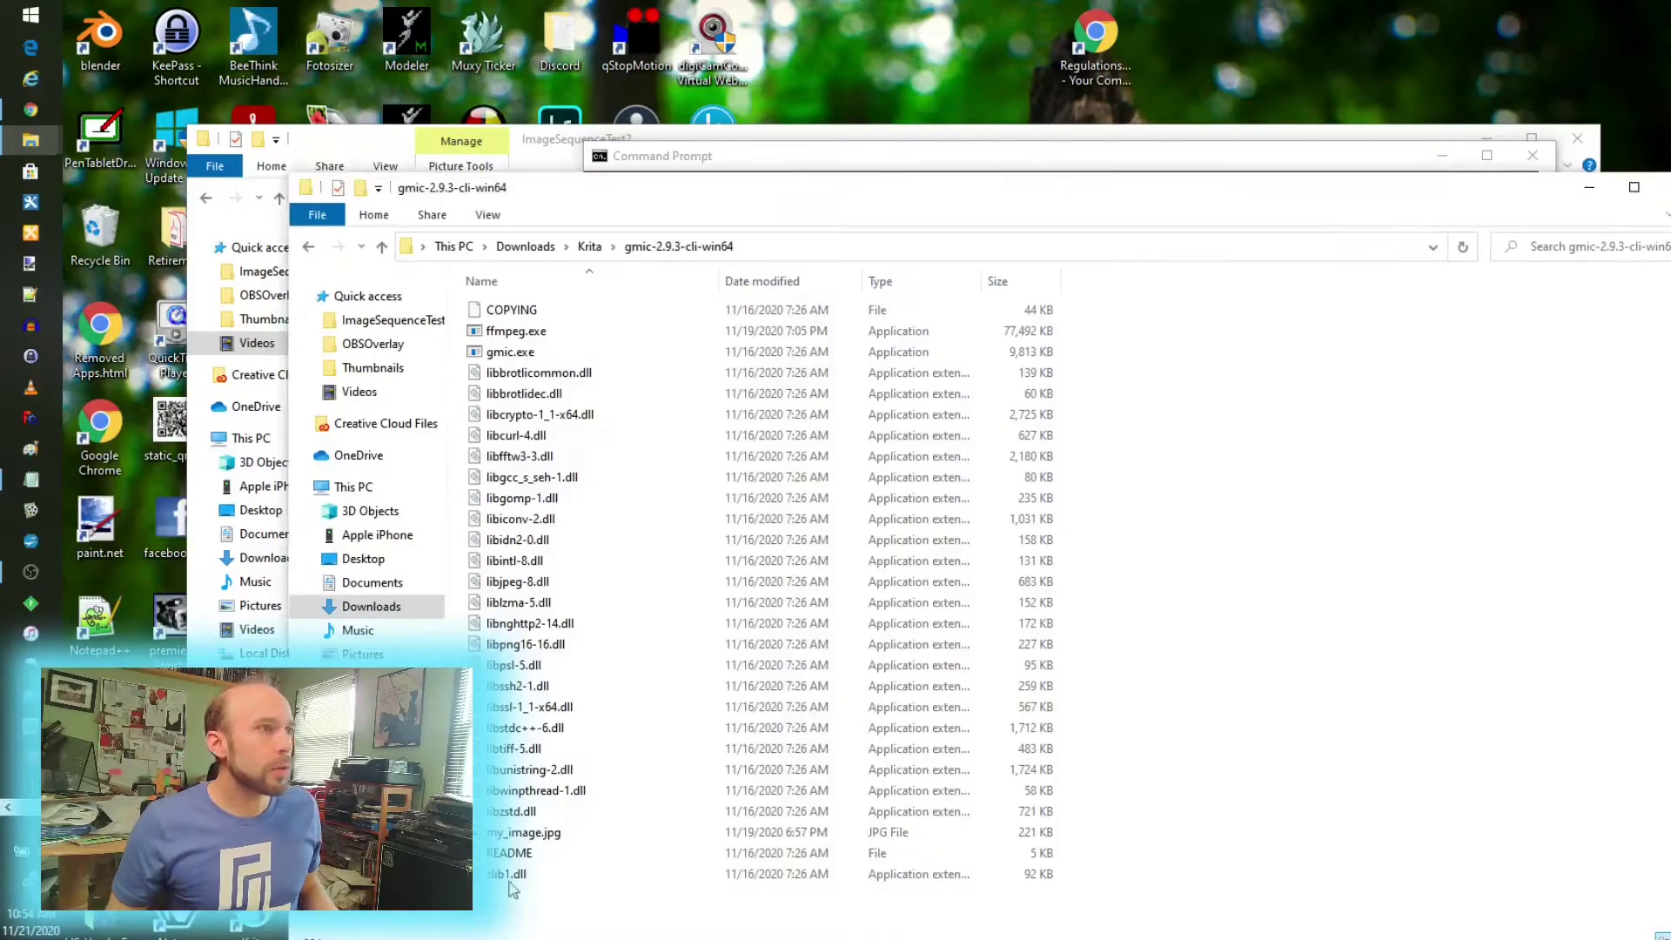
left_click(525, 336)
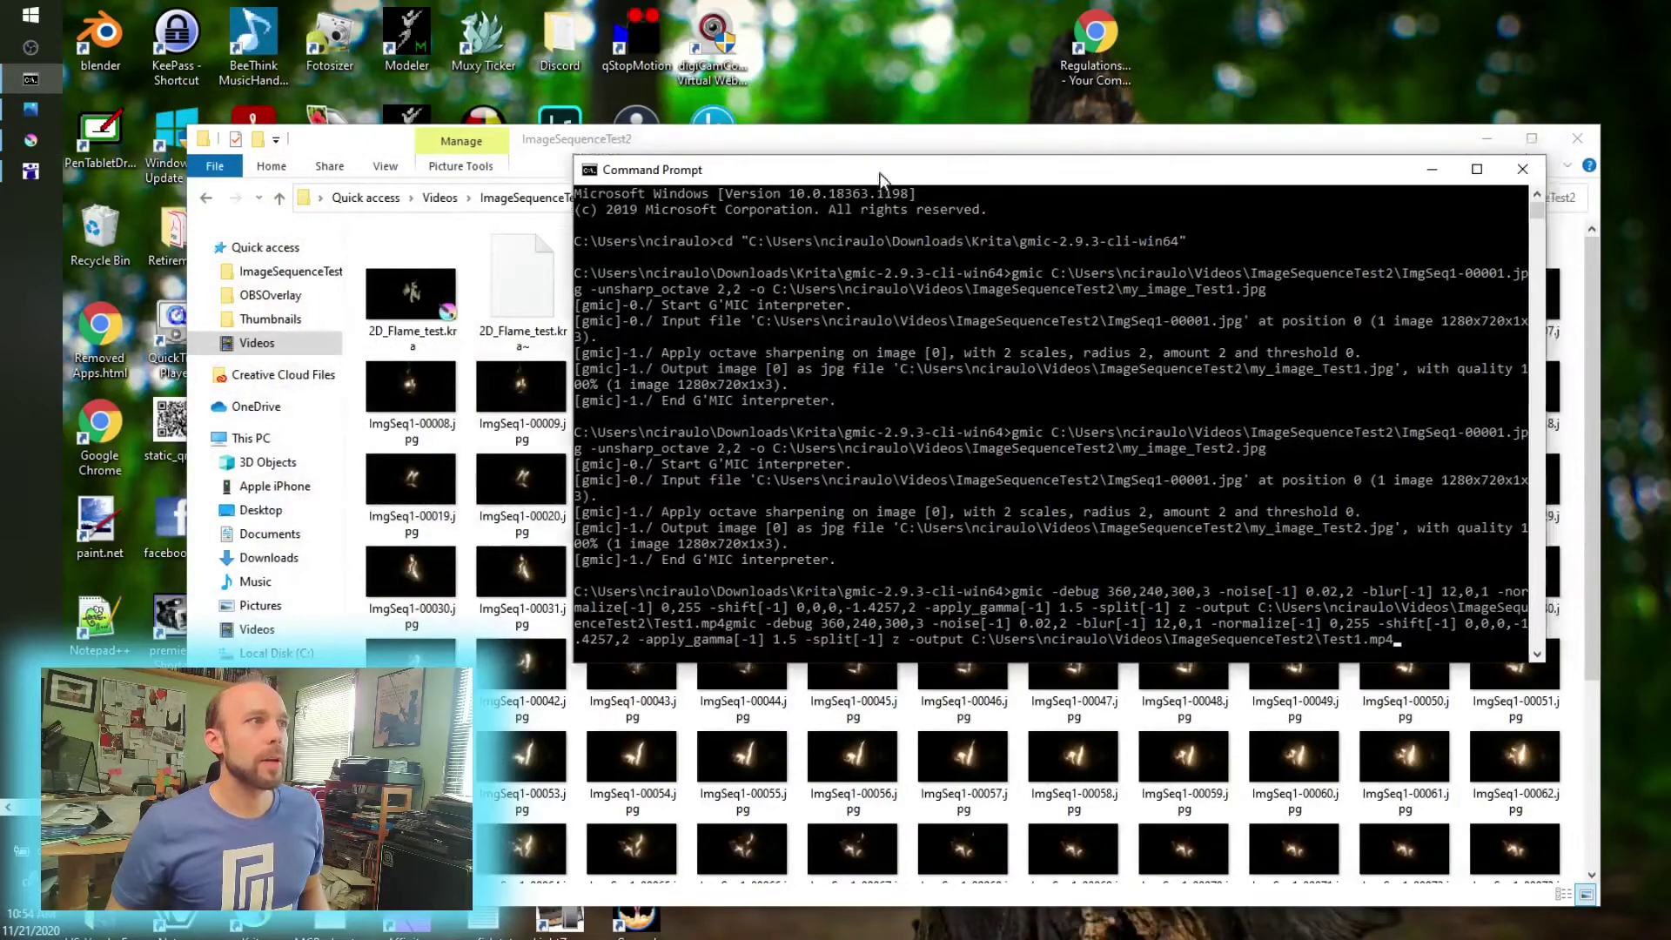
- Reposition the console and run the gmic noise, blur and gamma command to render Test1_1.mp4
left_click_drag(878, 174, 786, 223)
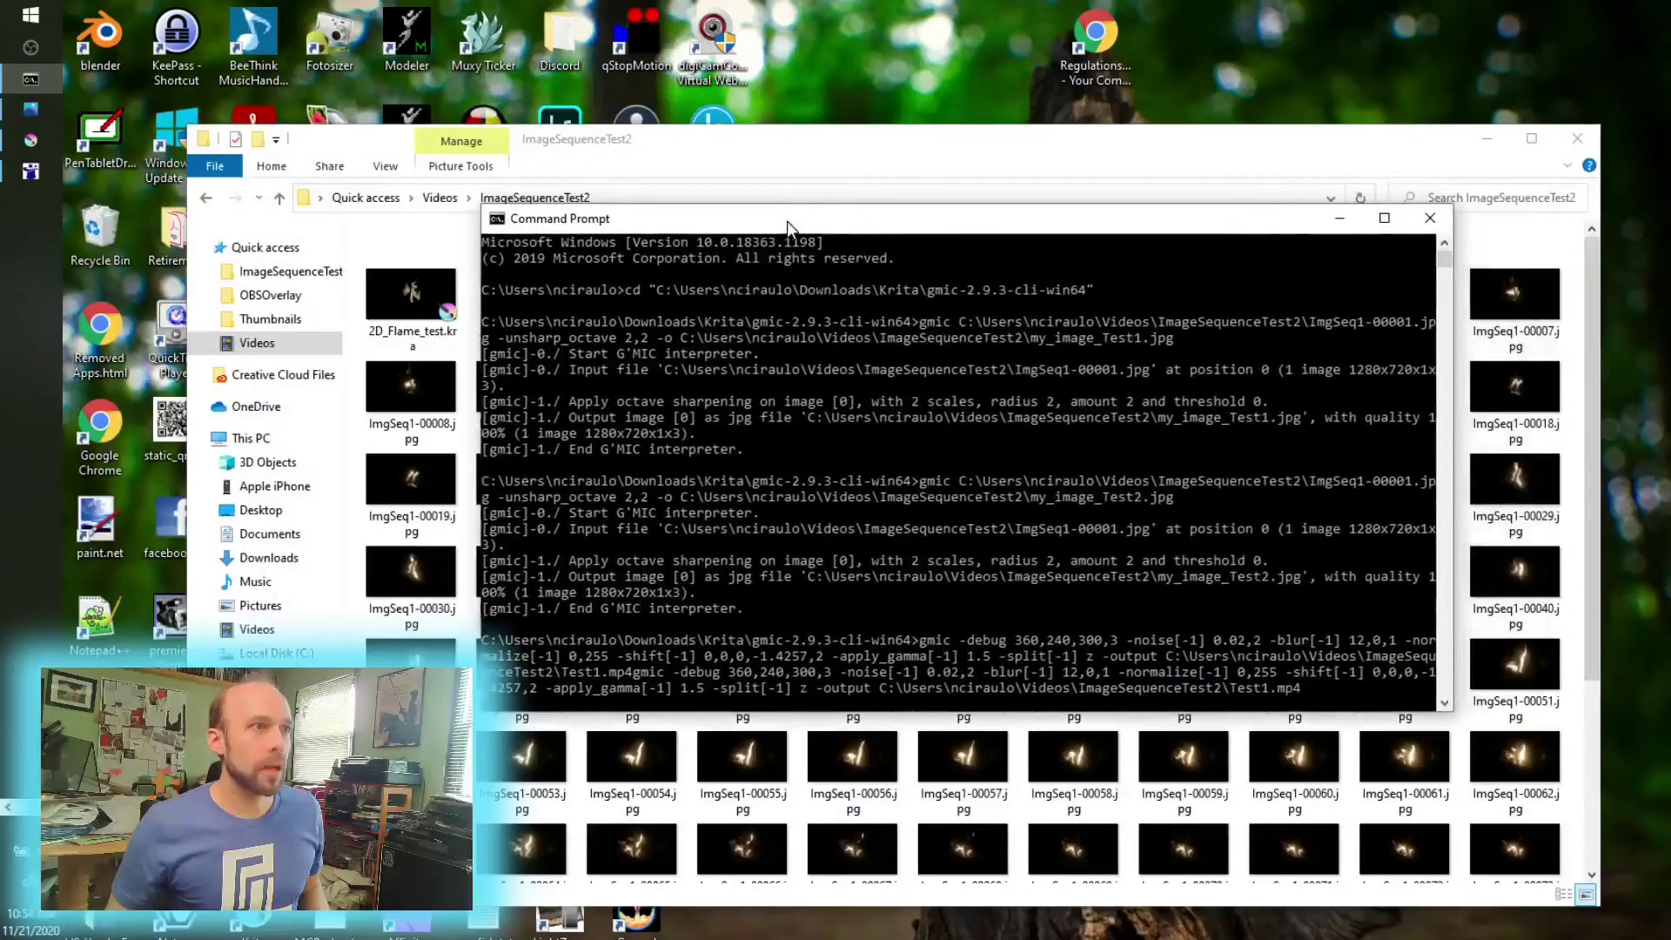
left_click_drag(1096, 178, 1099, 155)
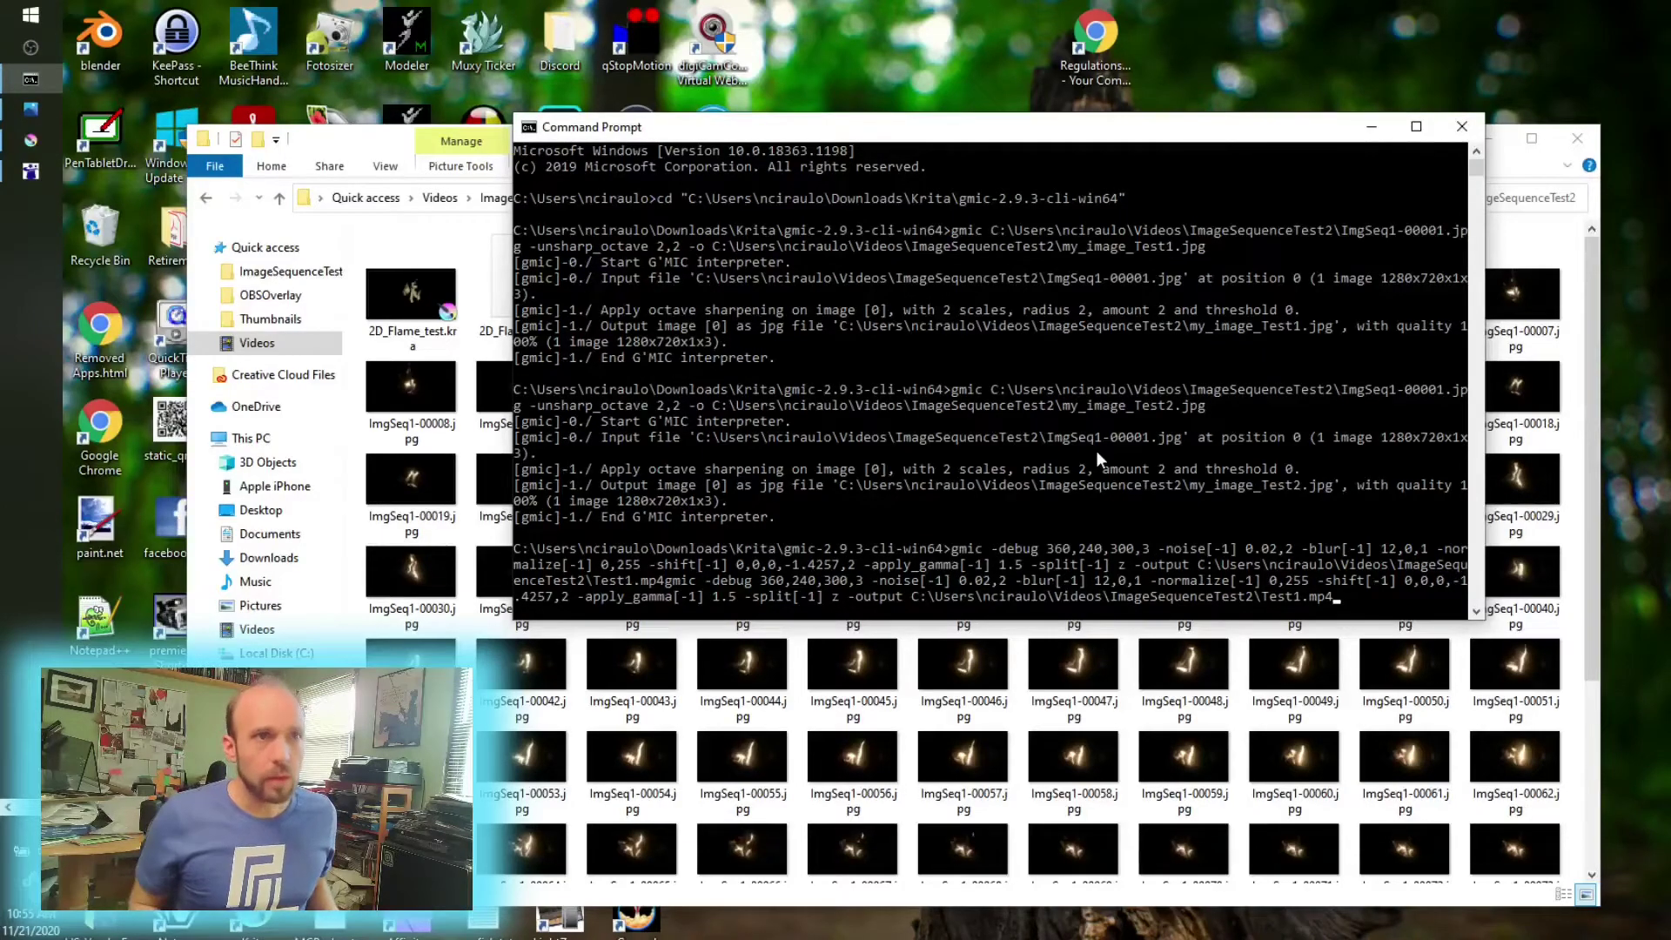
key("Return")
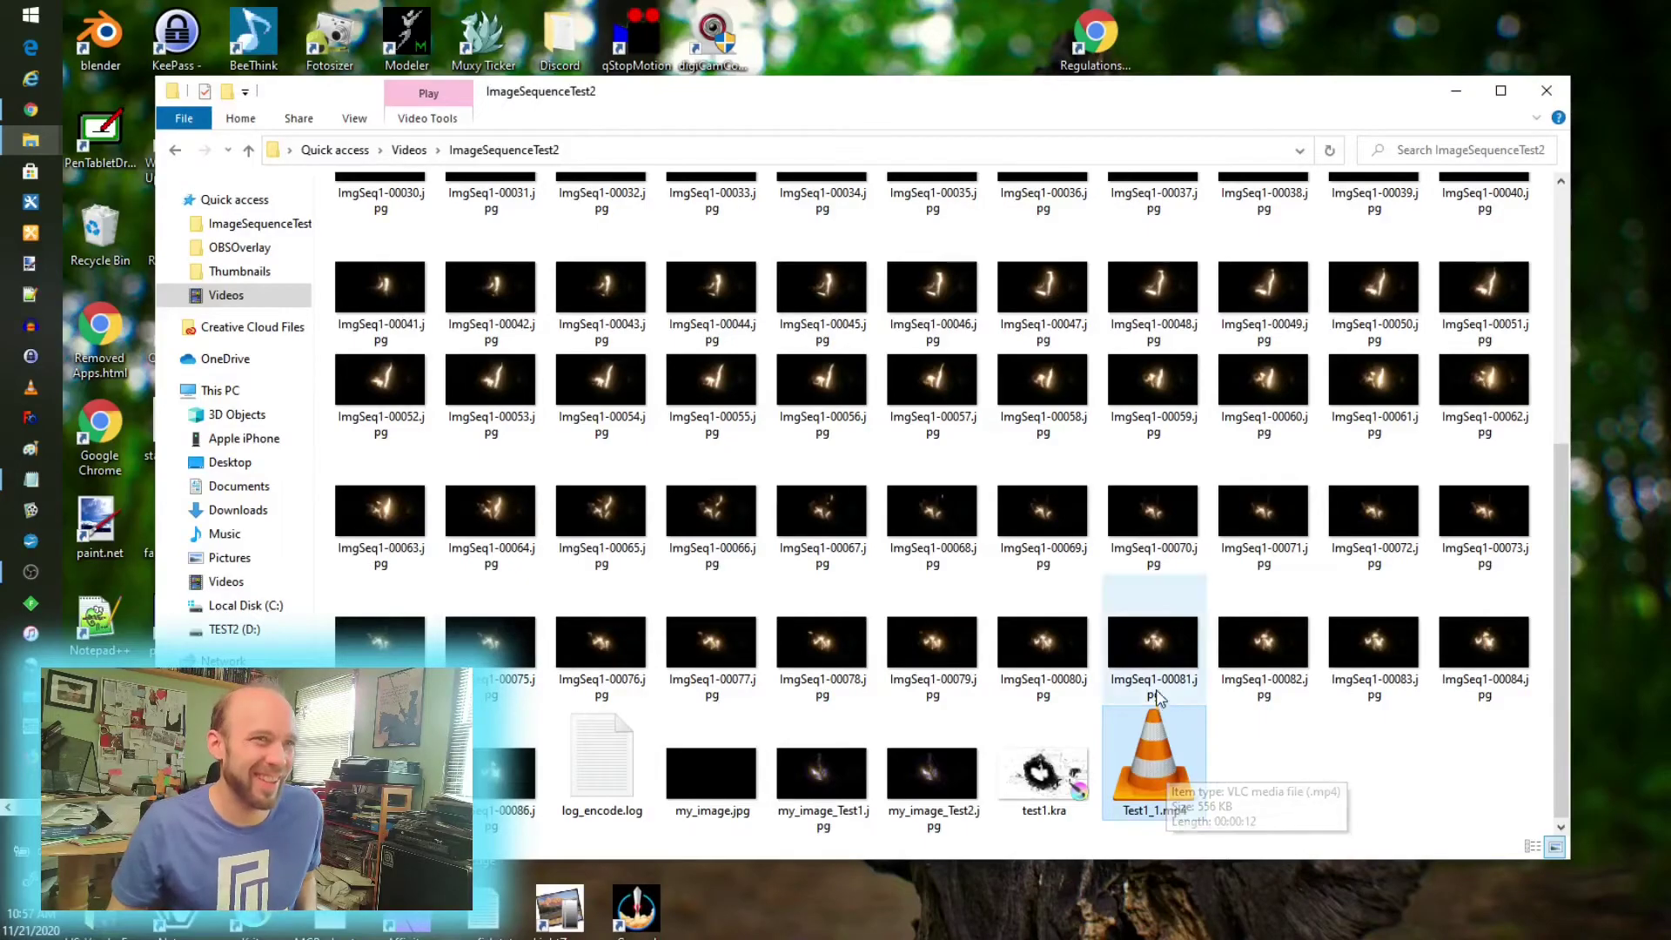
- Open Test1_1.mp4 from the ImageSequenceTest2 folder in VLC media player
double_click(1160, 766)
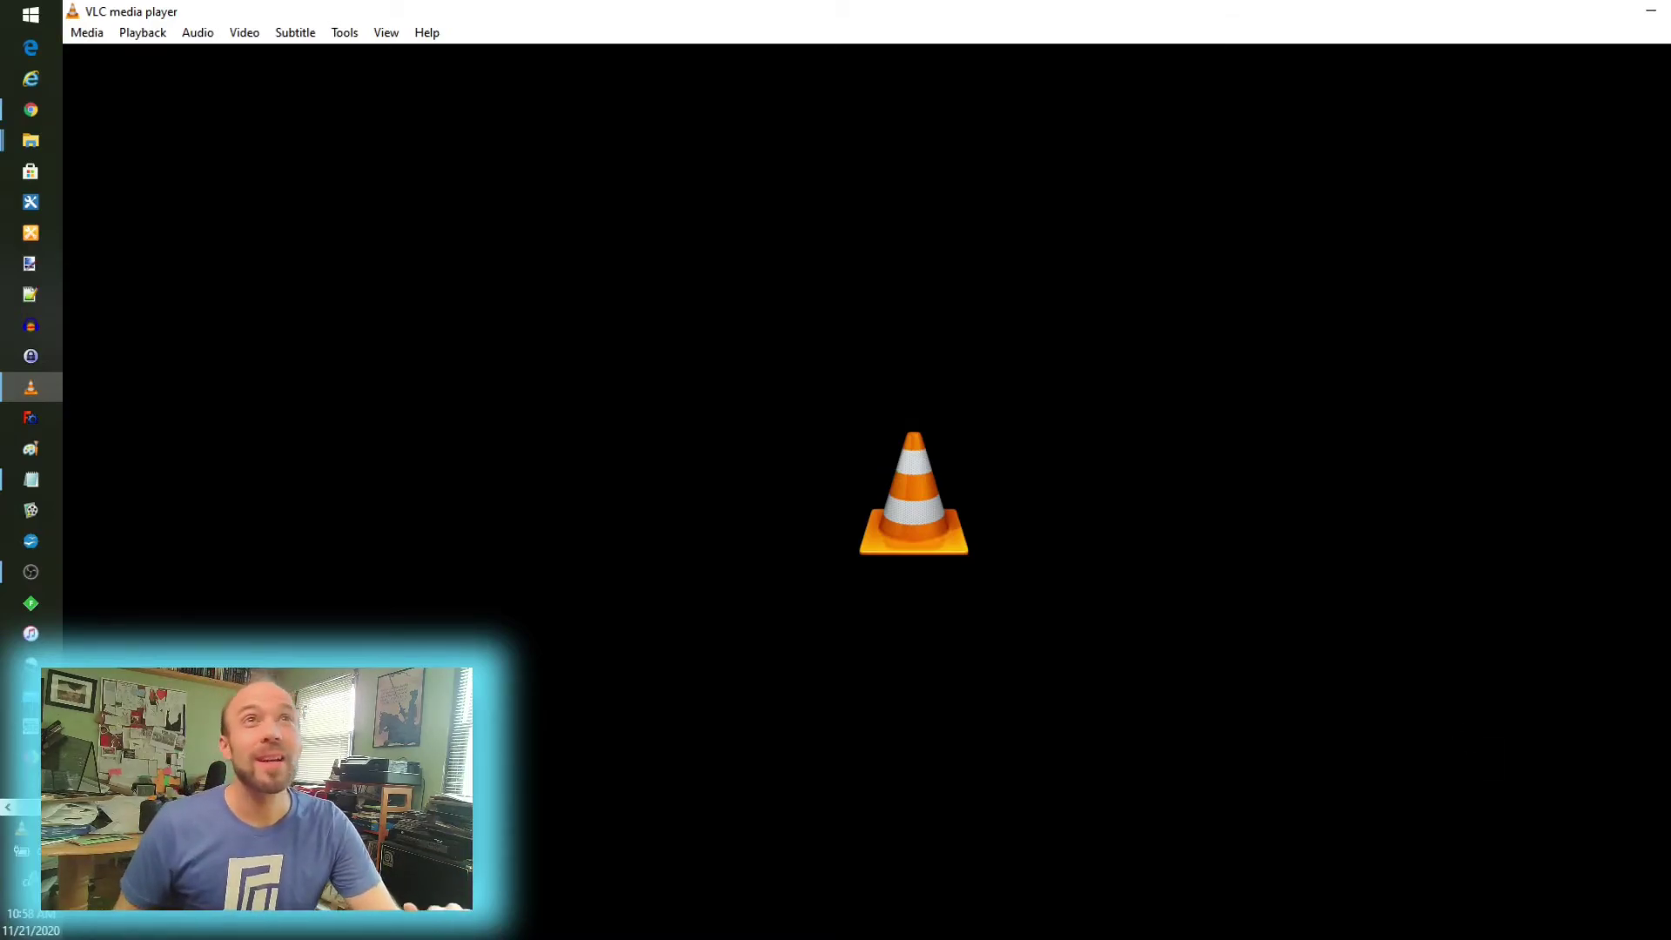
left_click(1652, 16)
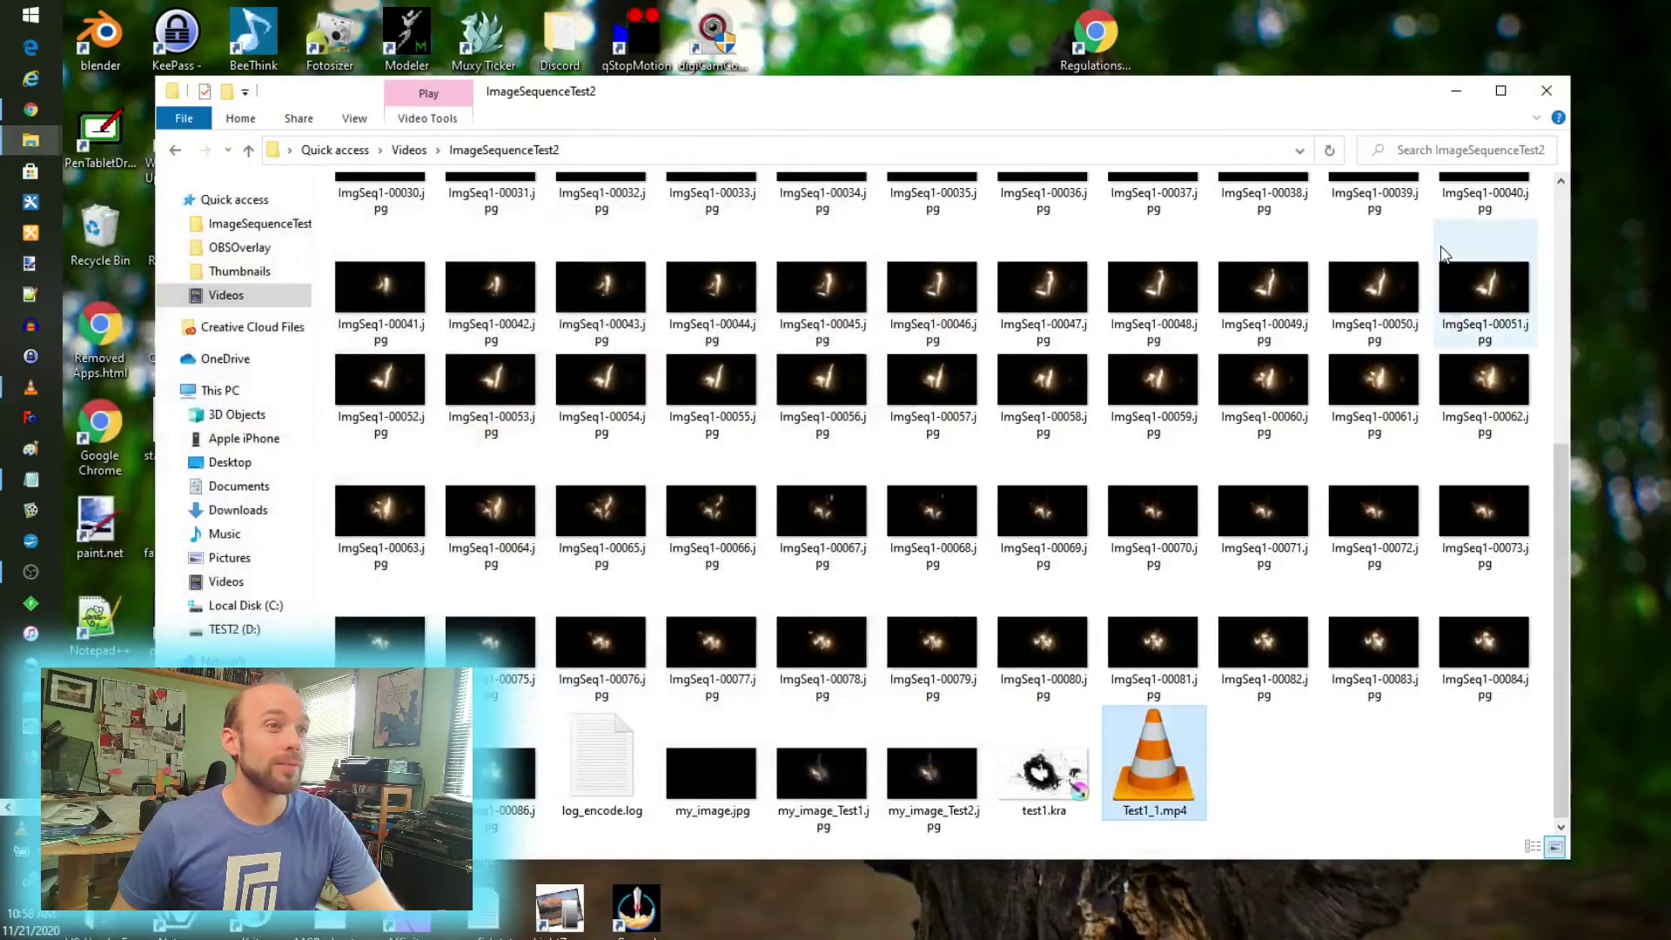
left_click_drag(1103, 103, 1130, 121)
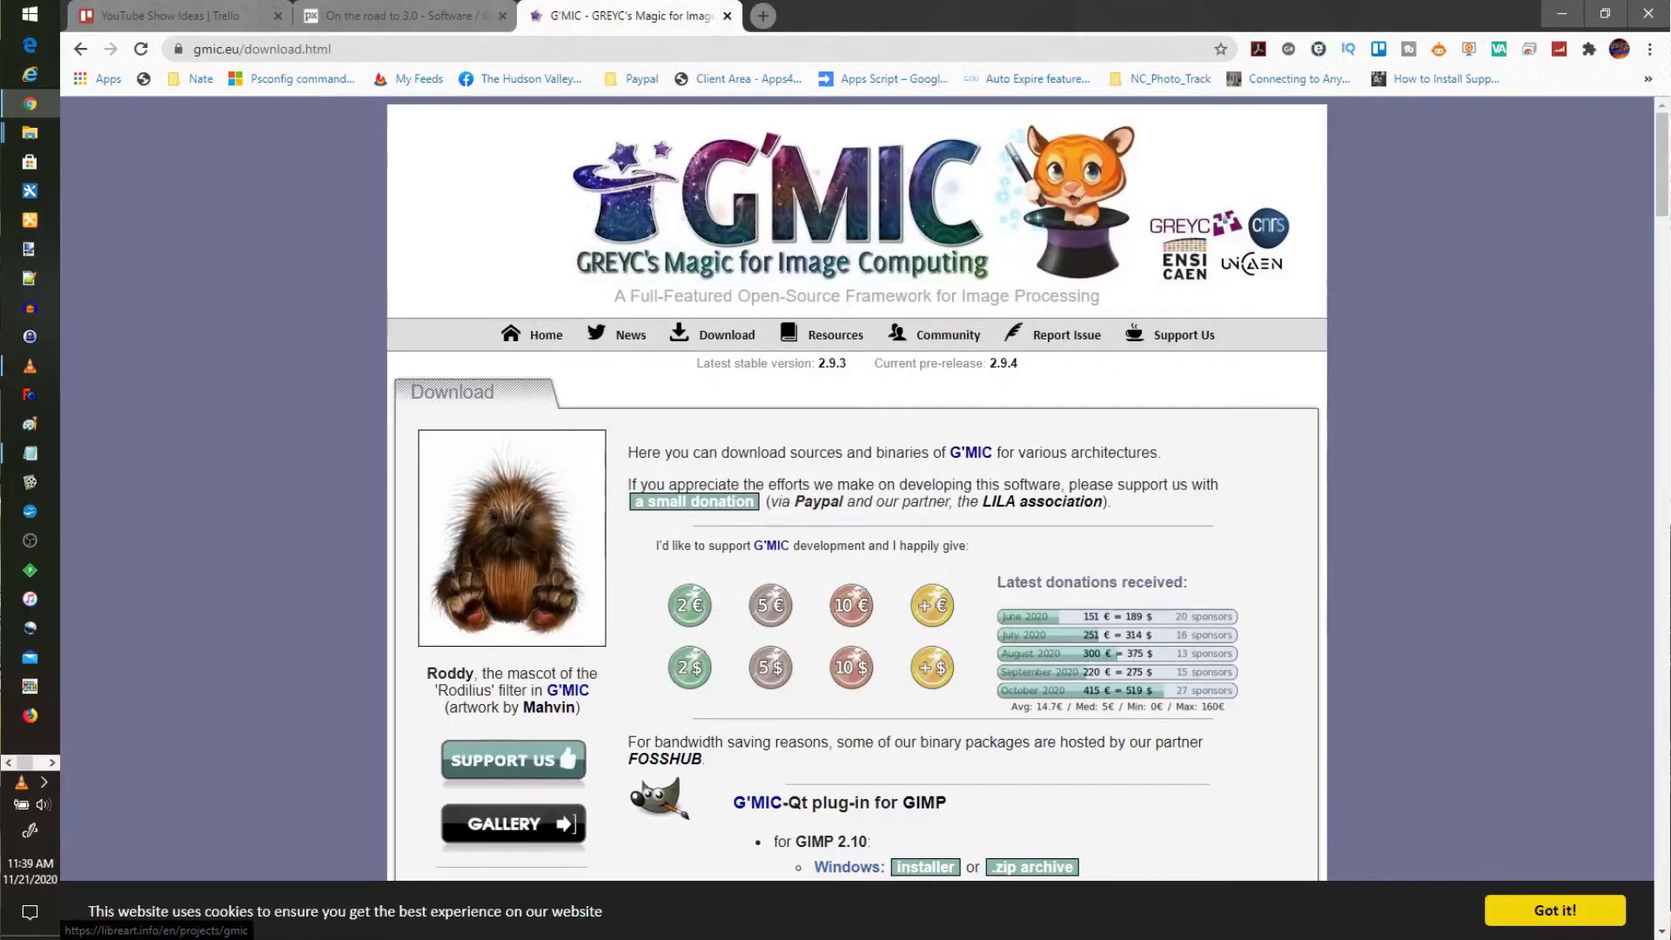
- Scroll the gmic.eu download page past GIMP, Krita and Windows to the Debian, Ubuntu and source packages
scroll(857, 487, "down", 6)
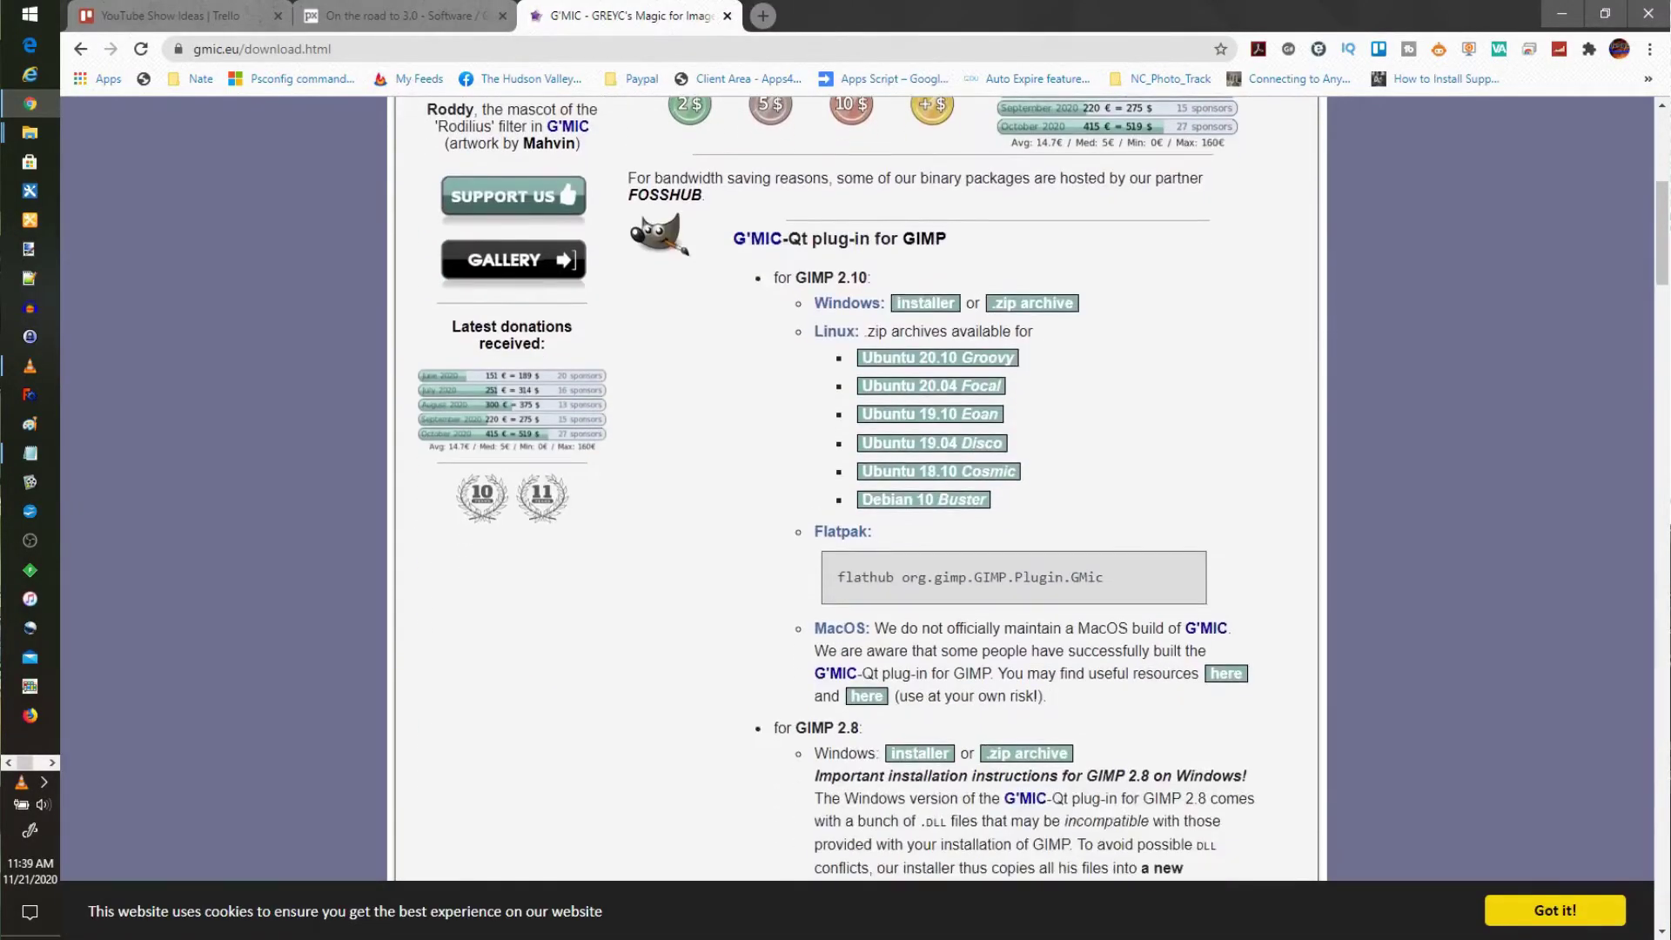
scroll(857, 487, "down", 6)
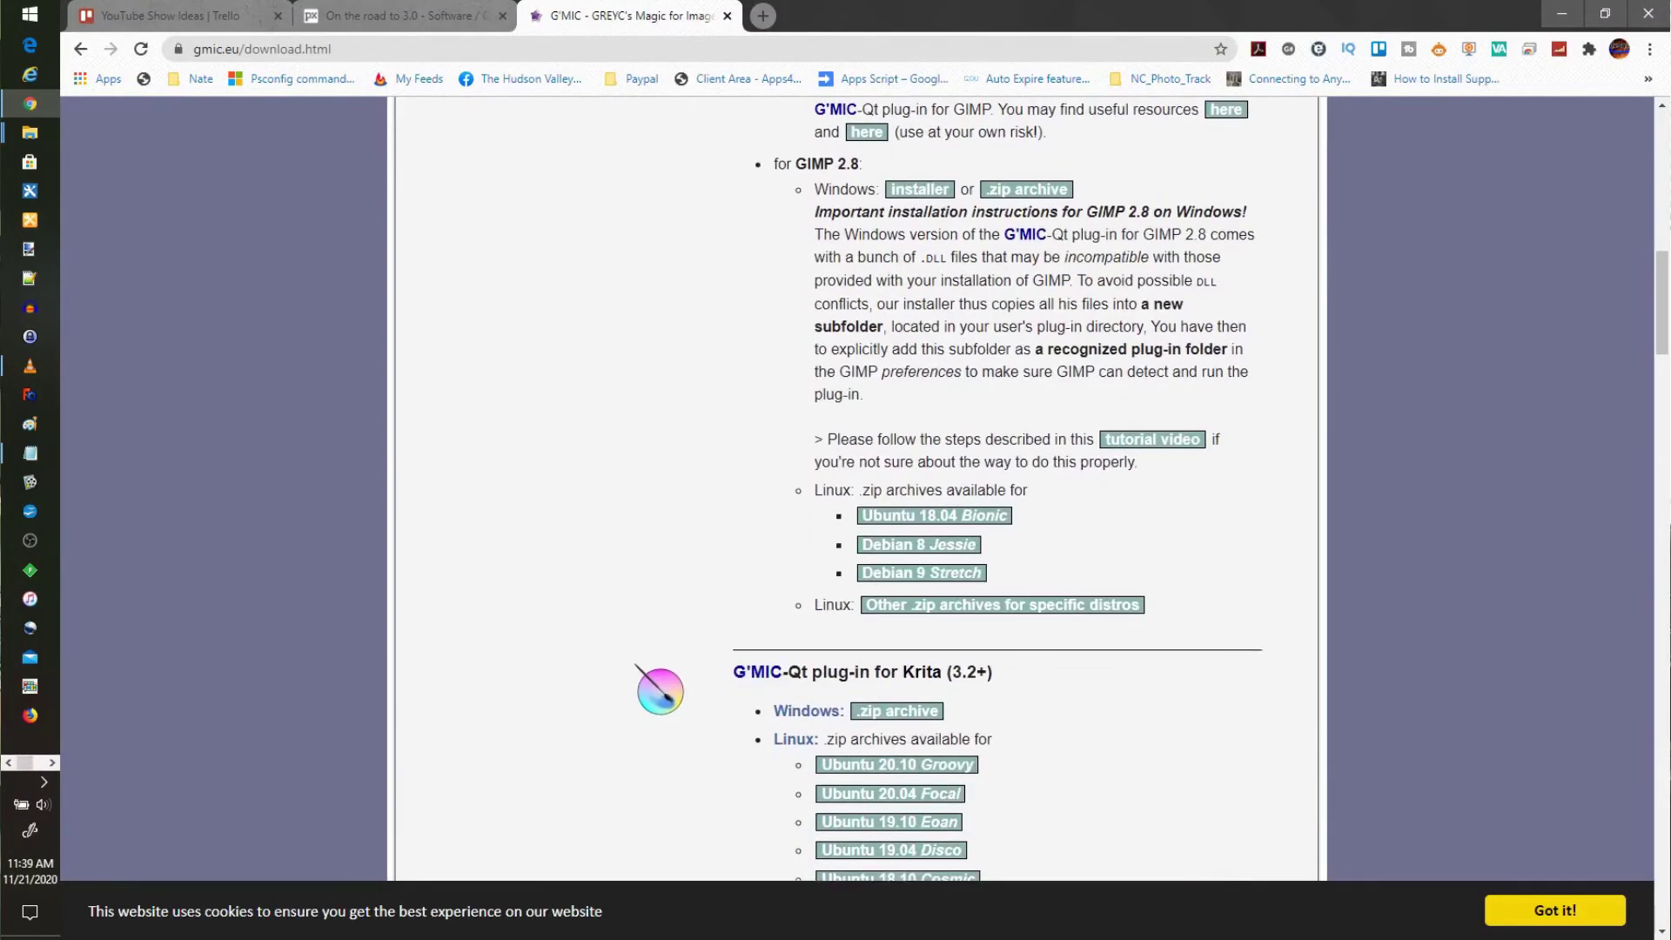
scroll(857, 488, "down", 6)
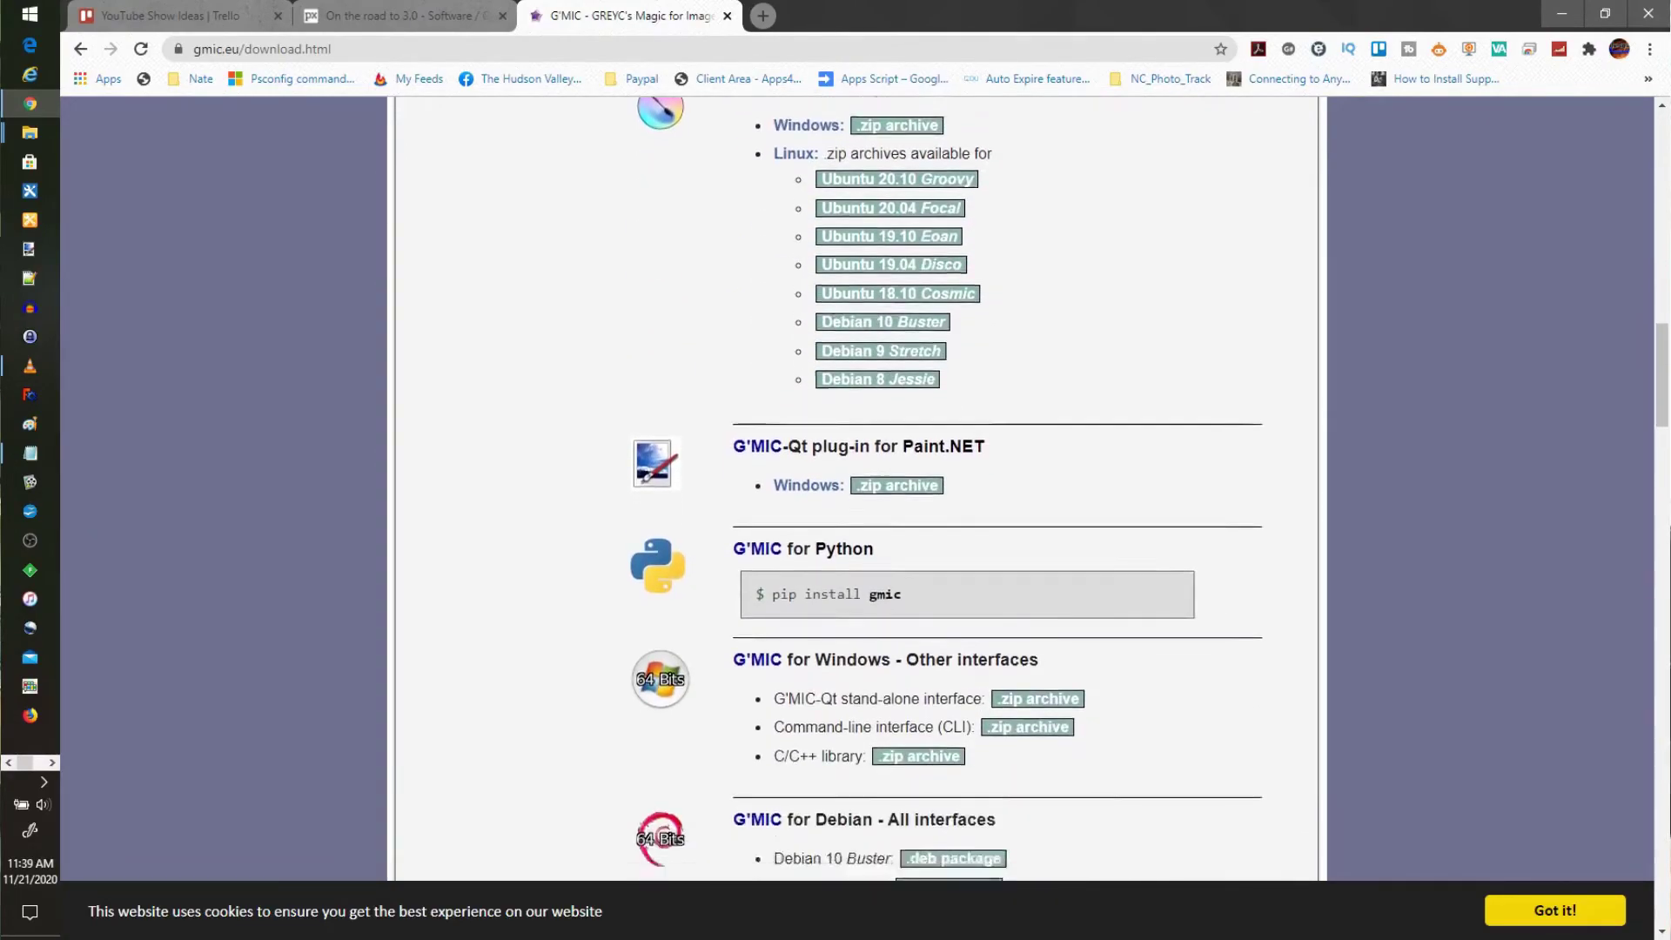
scroll(857, 487, "down", 7)
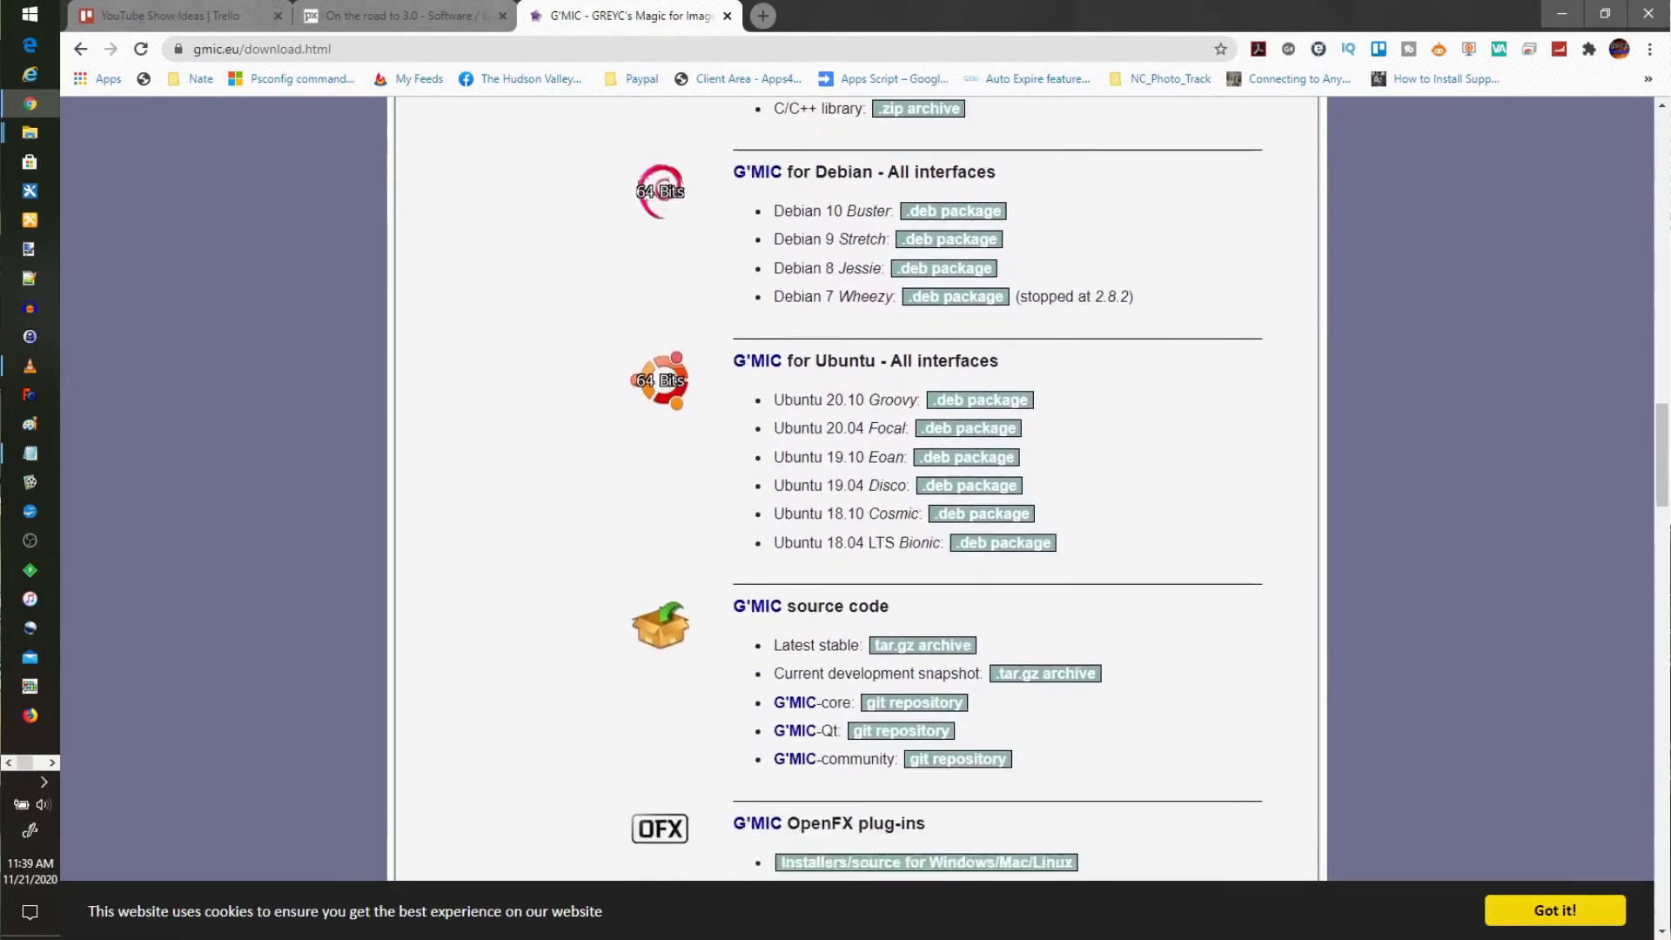